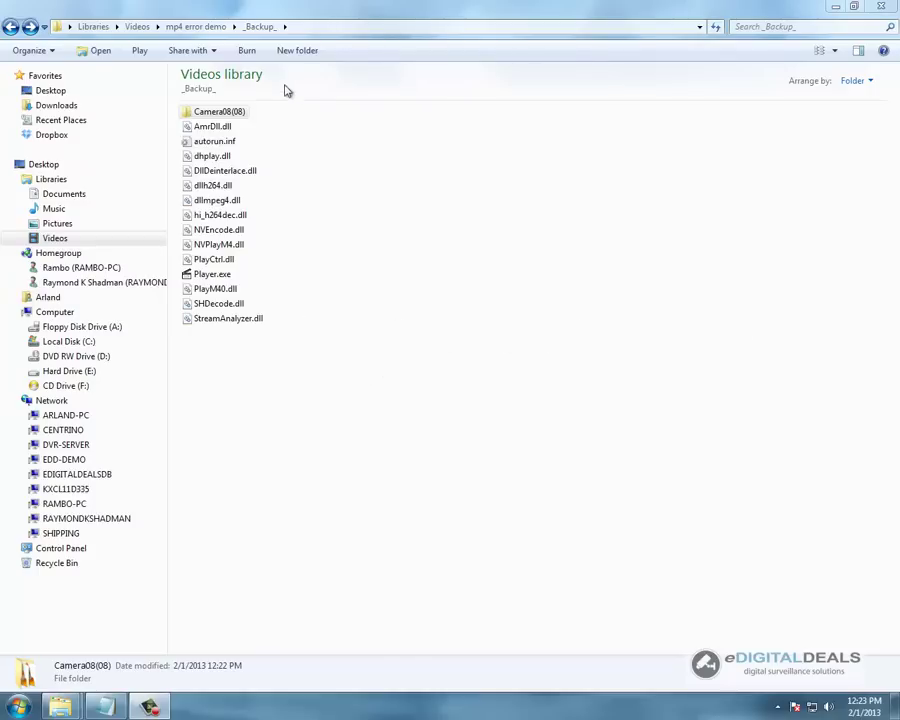
Examine Player.exe and the two MP4 recordings inside the Camera08(08) folder, and return to the _Backup_ folder.
click(215, 278)
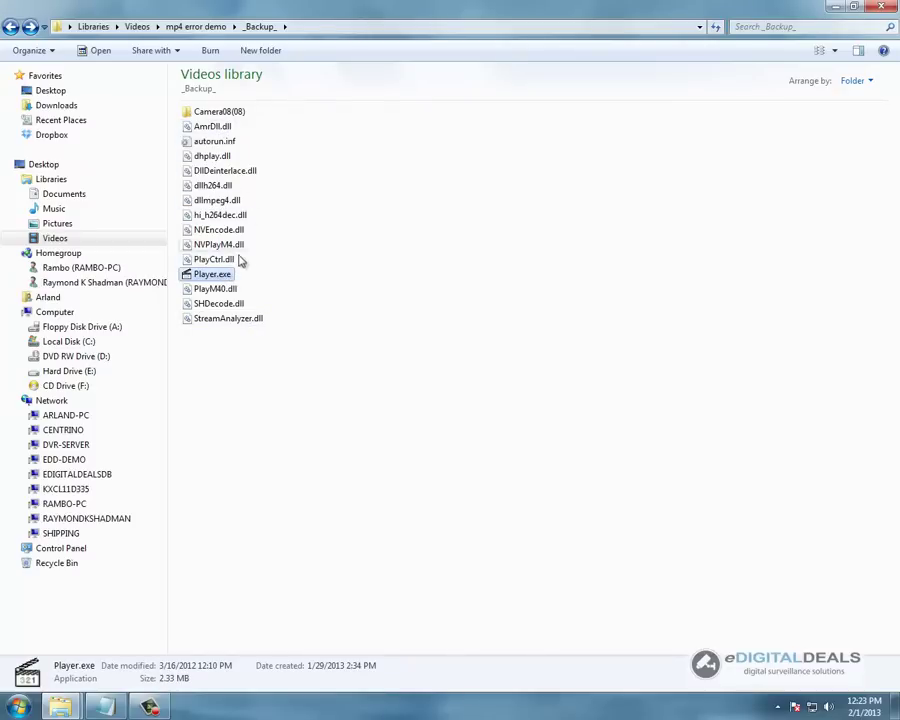
double_click(241, 121)
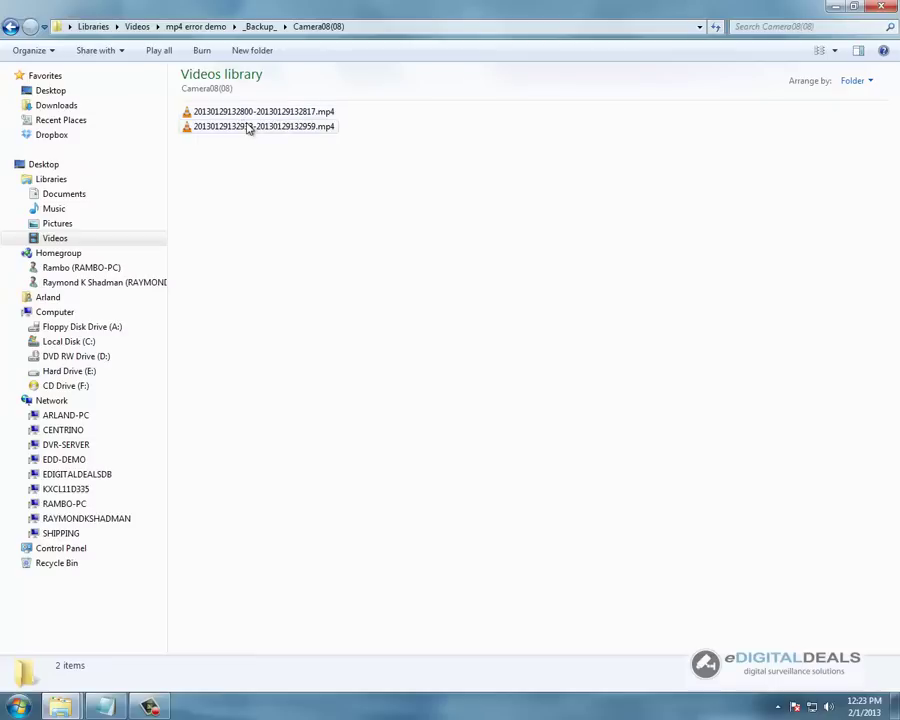
click(245, 126)
click(249, 116)
click(243, 126)
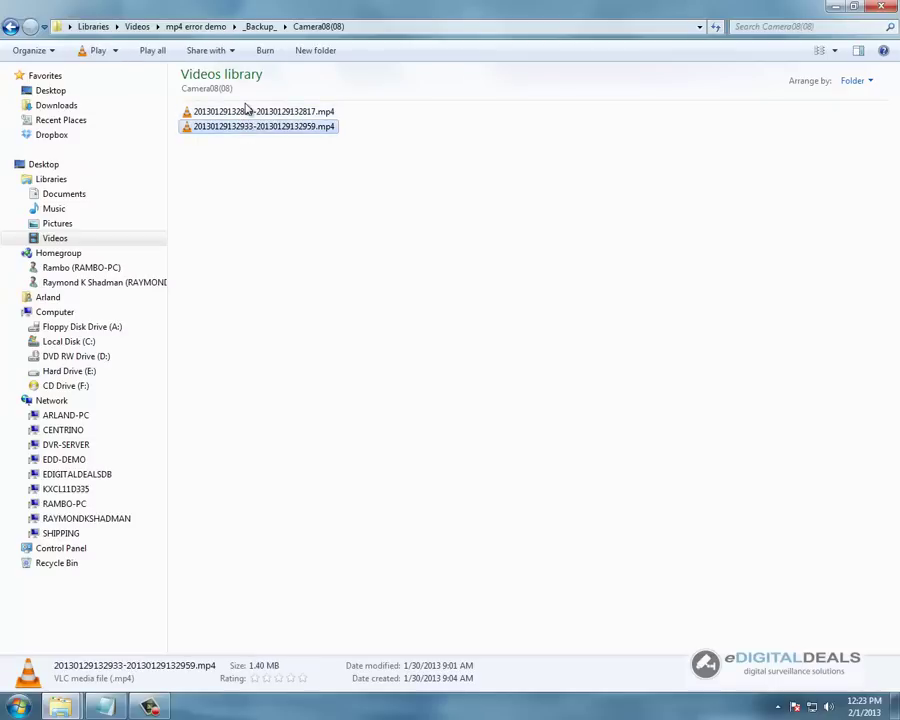
ctrl+click(291, 121)
click(10, 26)
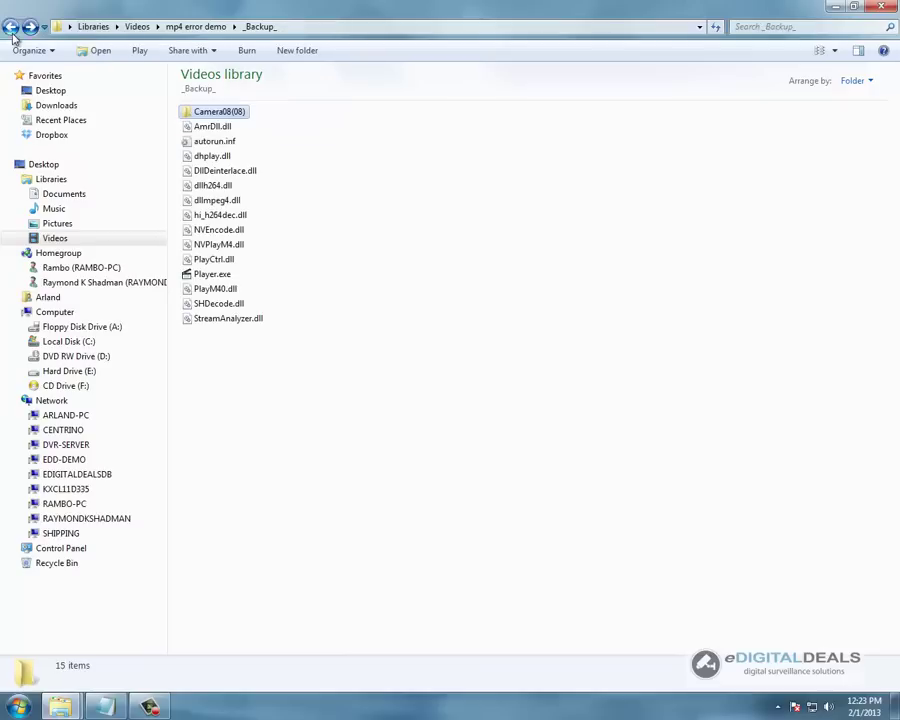
Run Player.exe, play both Camera08(08) recordings one after the other, and close the player.
double_click(212, 274)
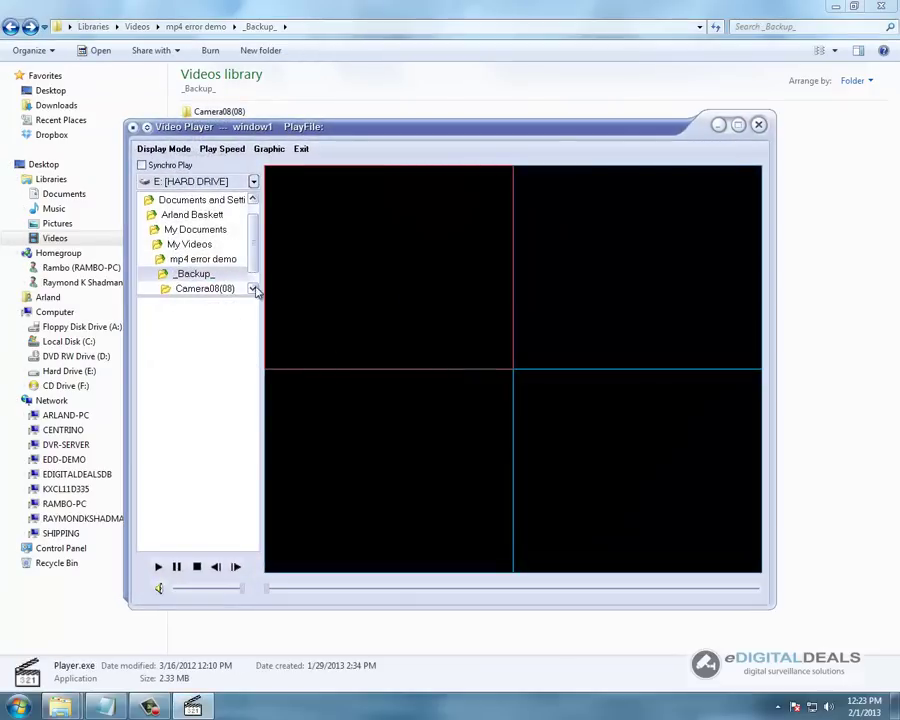
click(253, 288)
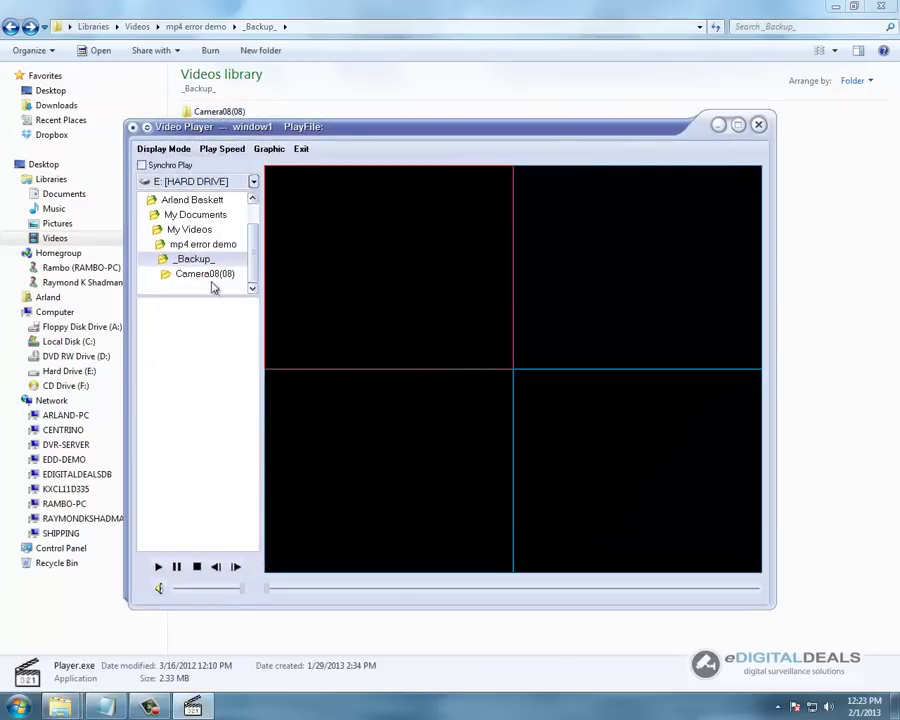
click(214, 280)
double_click(248, 304)
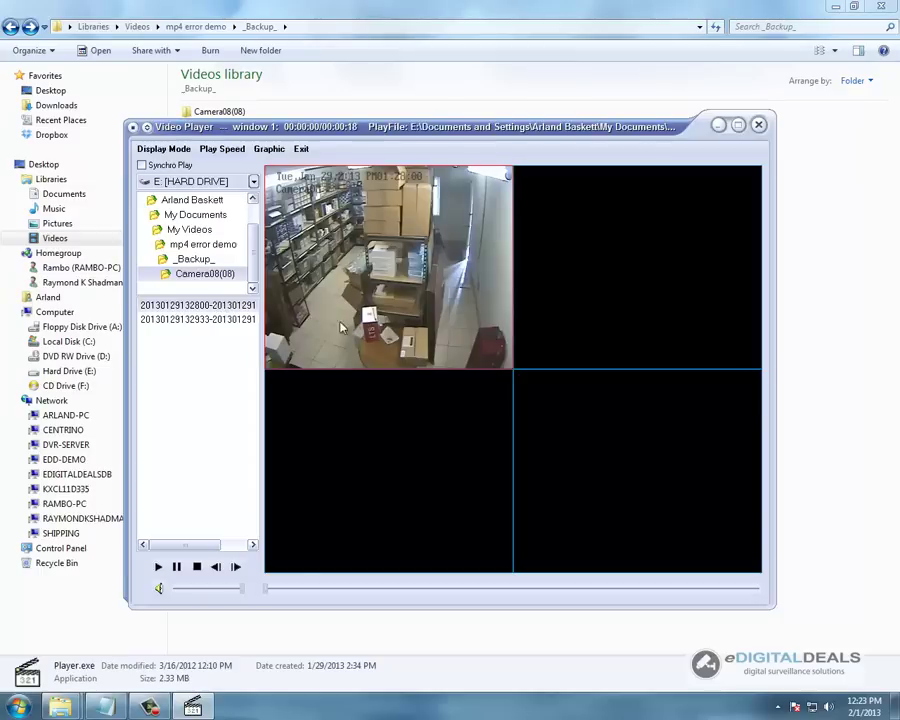
double_click(242, 320)
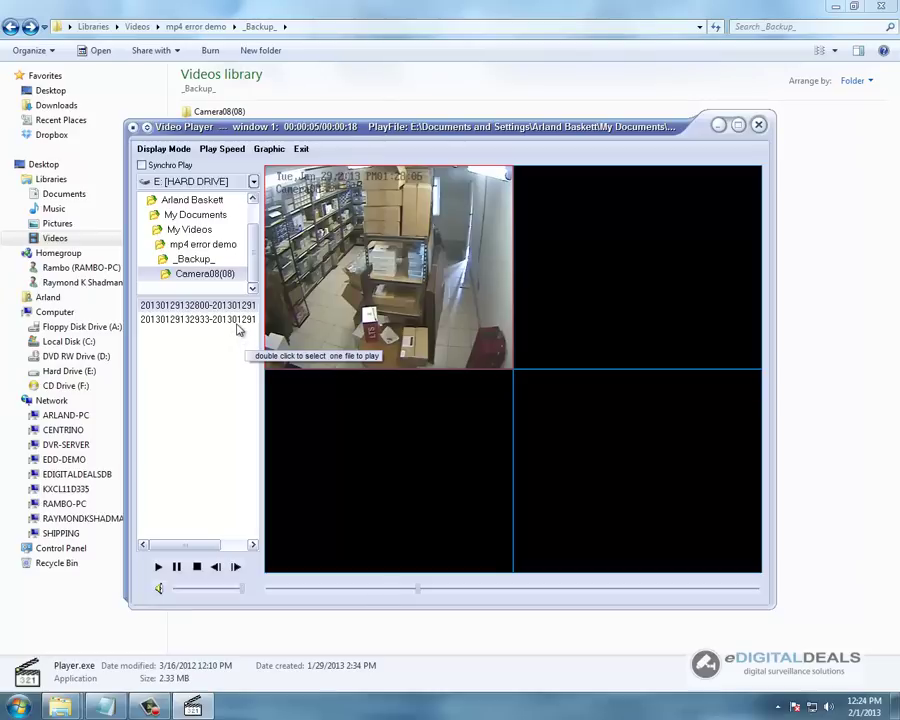
click(237, 322)
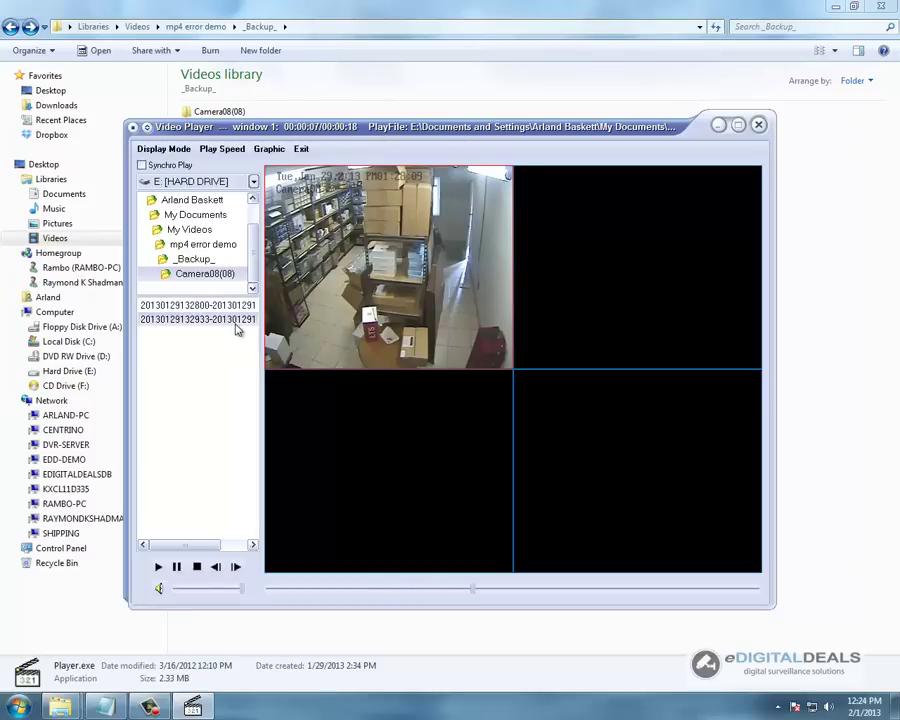
double_click(237, 322)
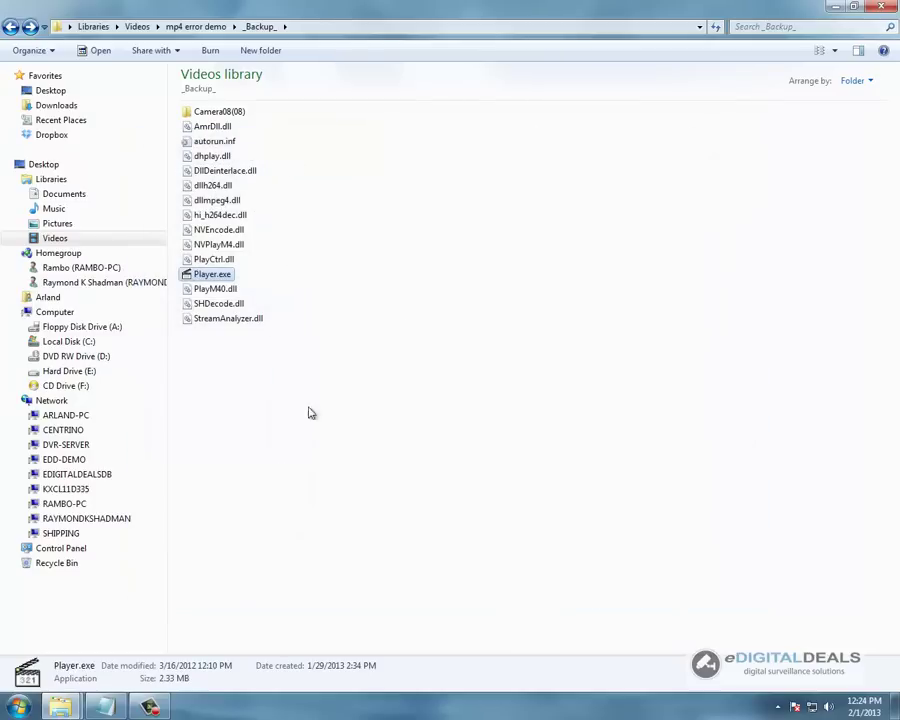
Minimize the _Backup_ folder window and maximize the D1-M_v673_2012-12-20 folder window.
click(835, 7)
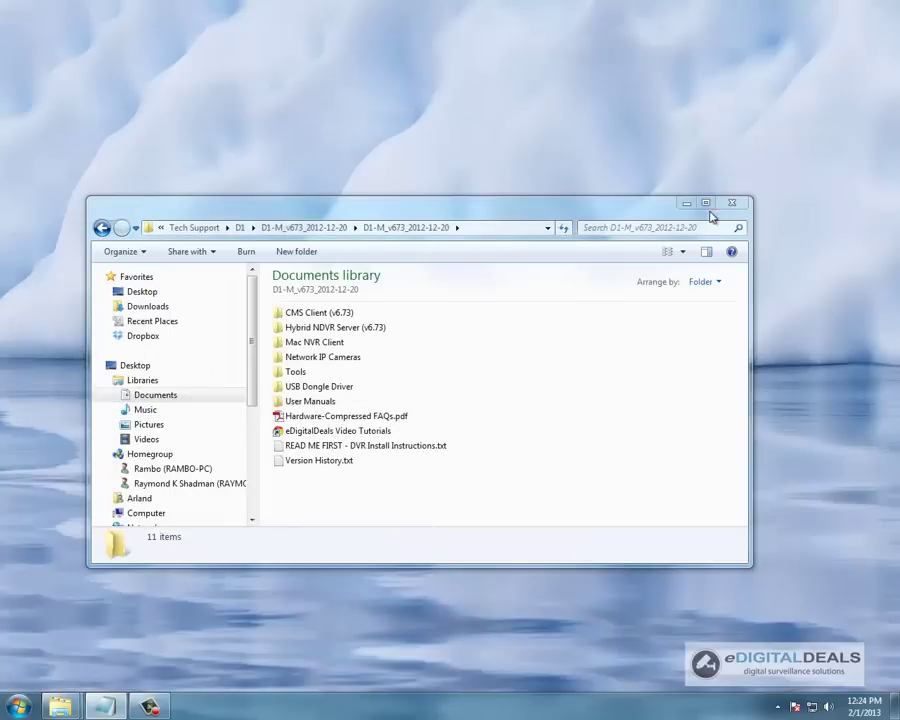
click(706, 203)
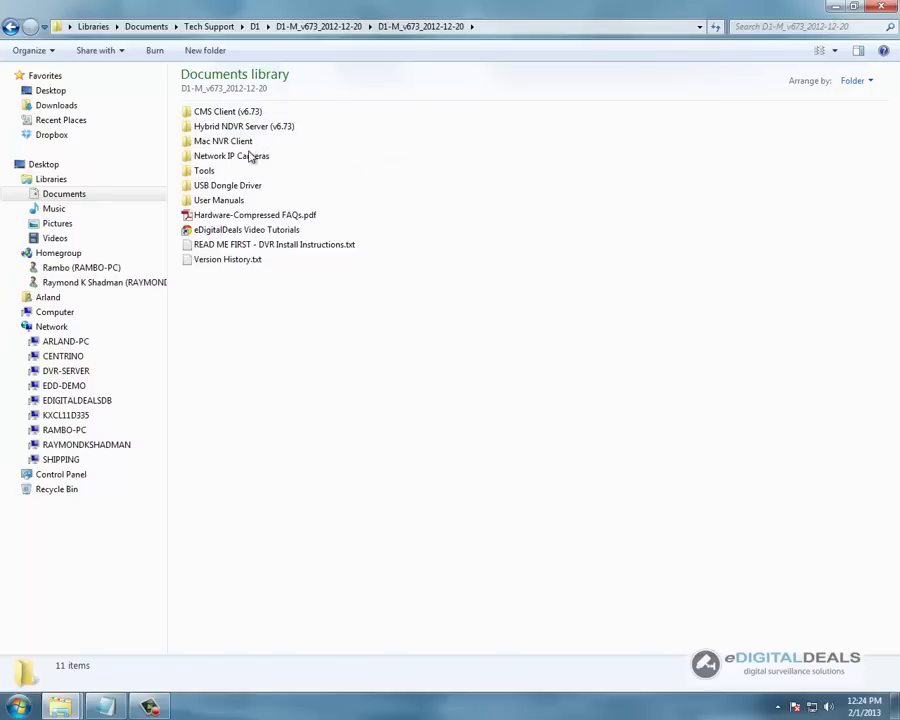
mouse_move(251, 136)
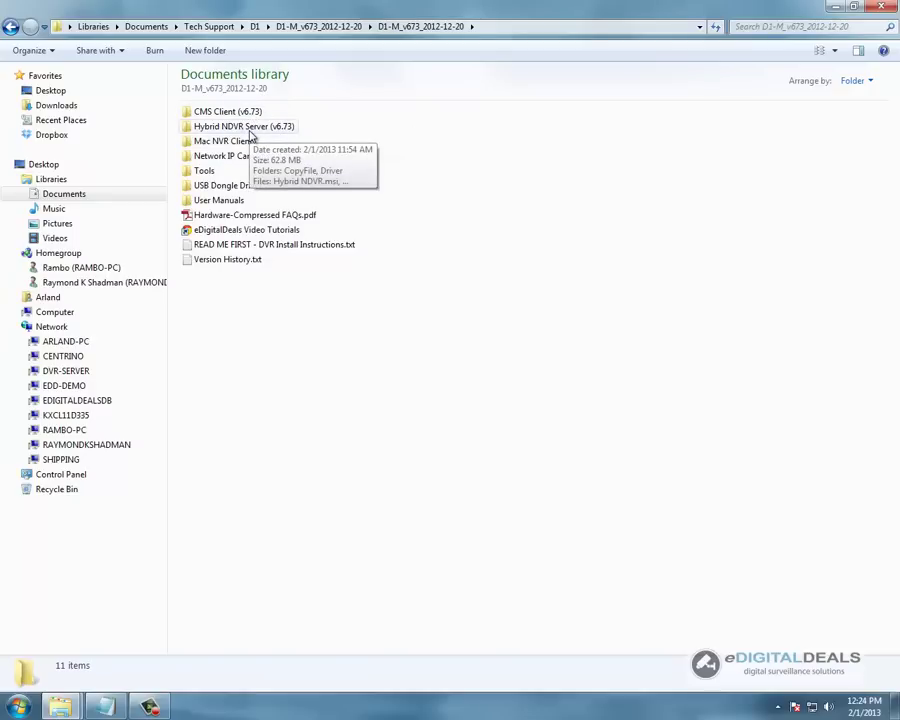
Open the H.264 to AVI_WMV Converter v2.0 folder in Tools and display Read Me before Installation.txt clear of the file list.
double_click(211, 174)
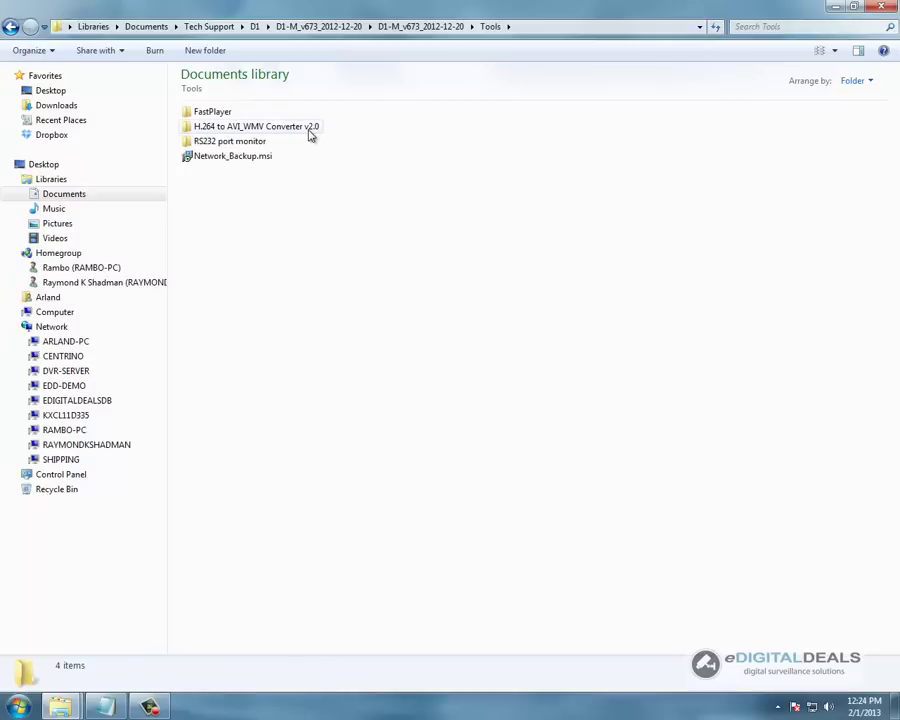
mouse_move(311, 135)
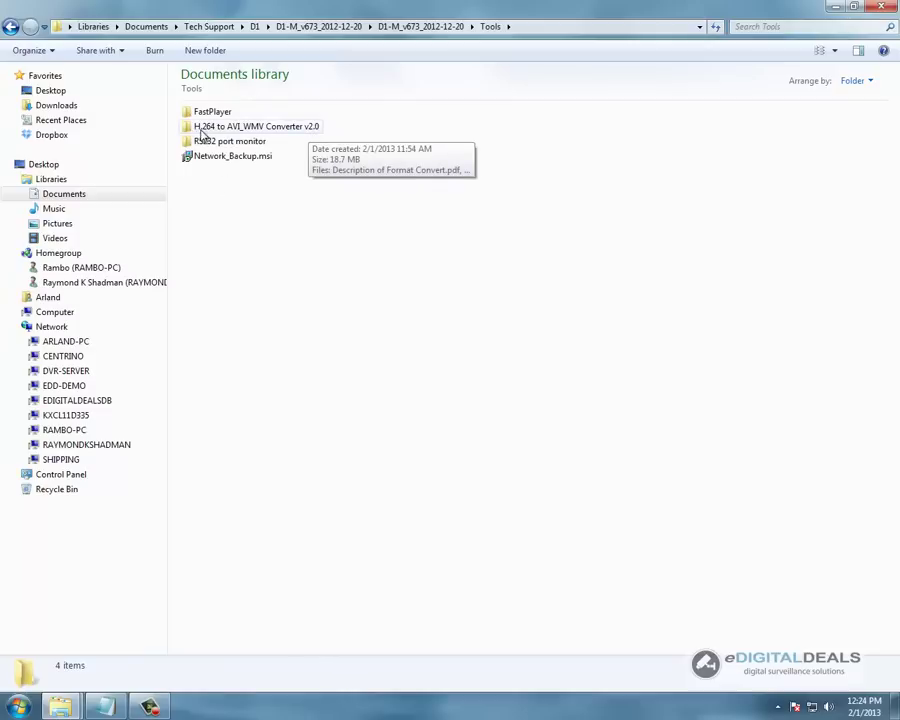
double_click(263, 131)
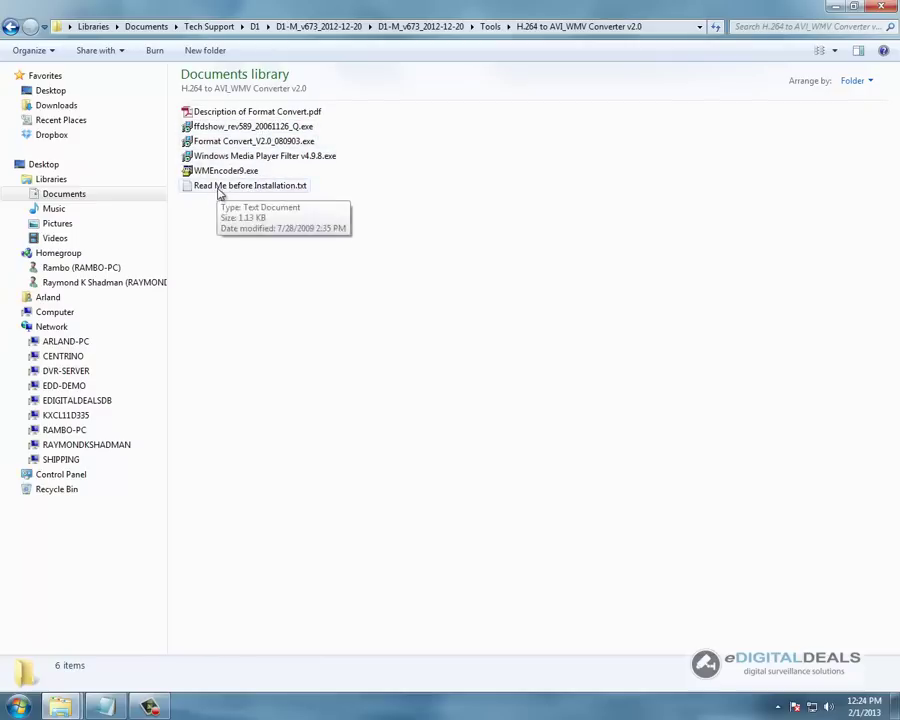
click(221, 188)
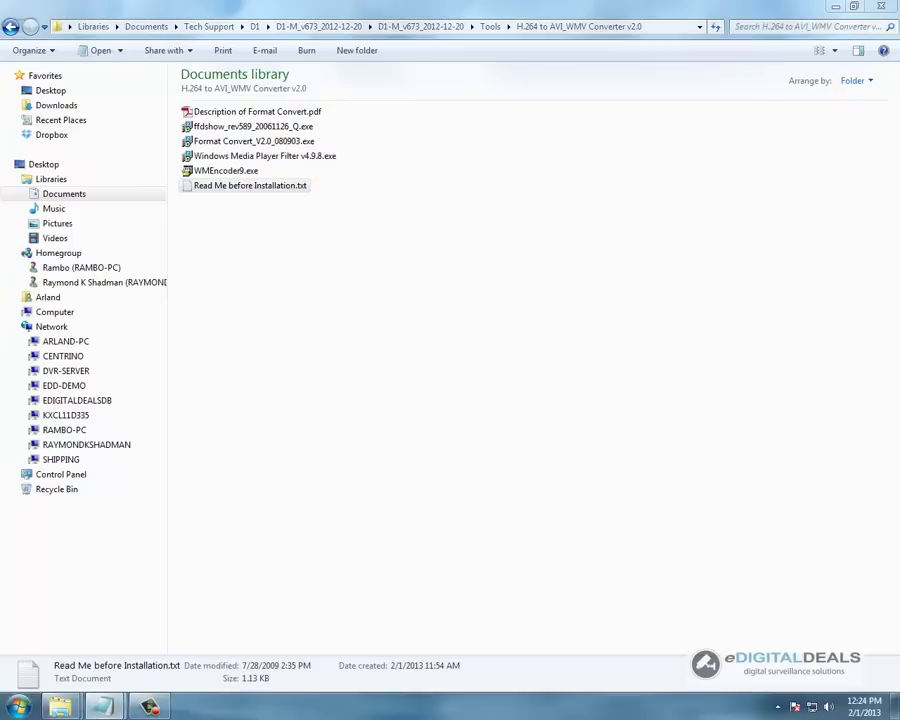
drag(690, 231, 448, 300)
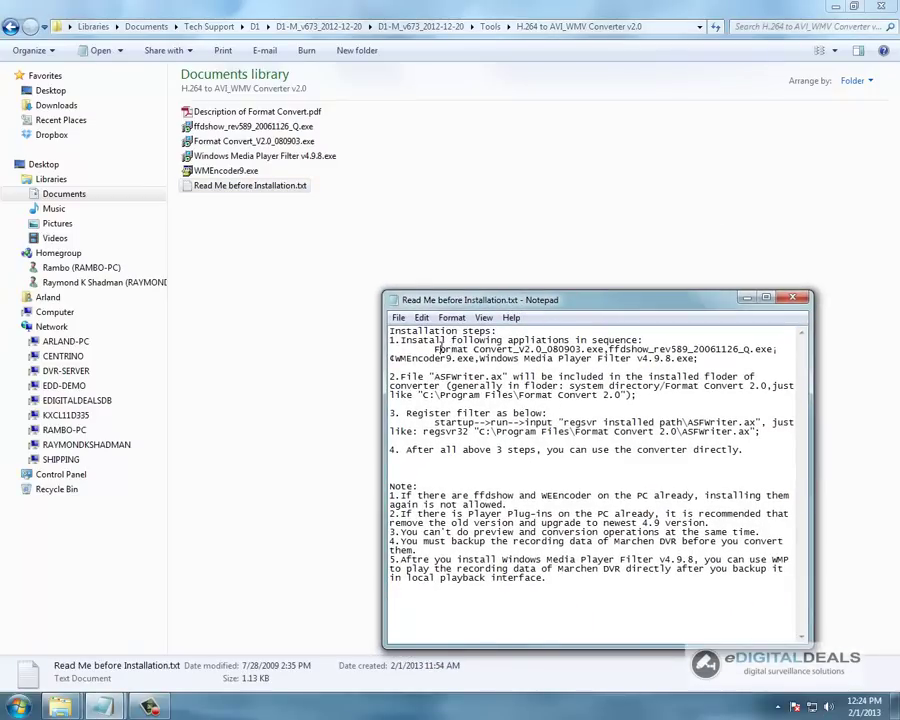
Start the Format Convert_V2.0_080903.exe setup and set its destination to E:\Program Files (x86)\Format Convert 2.0.
click(243, 146)
double_click(250, 148)
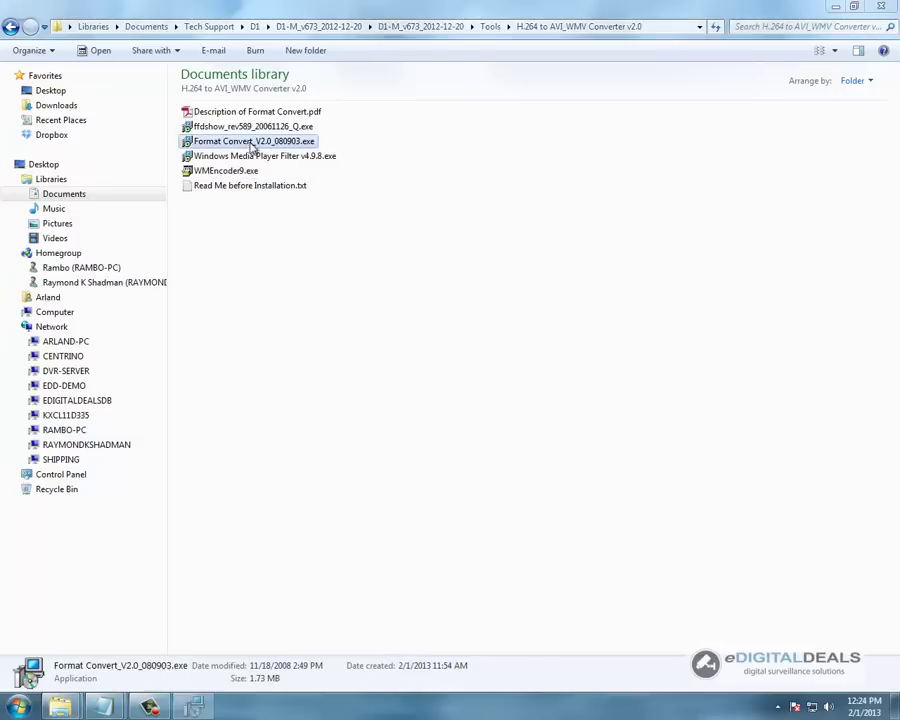
click(530, 465)
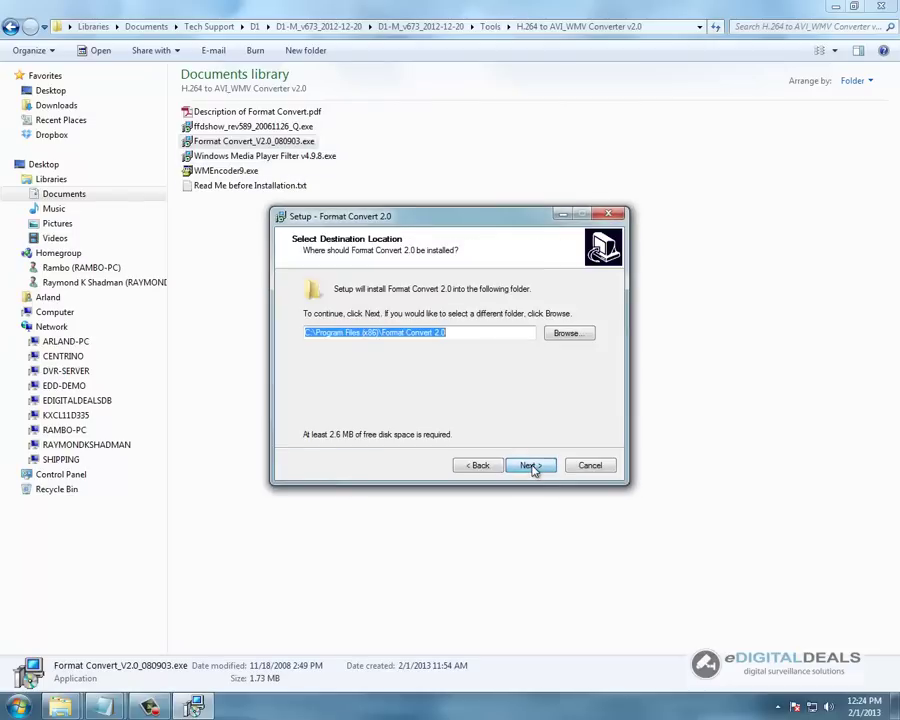
click(308, 332)
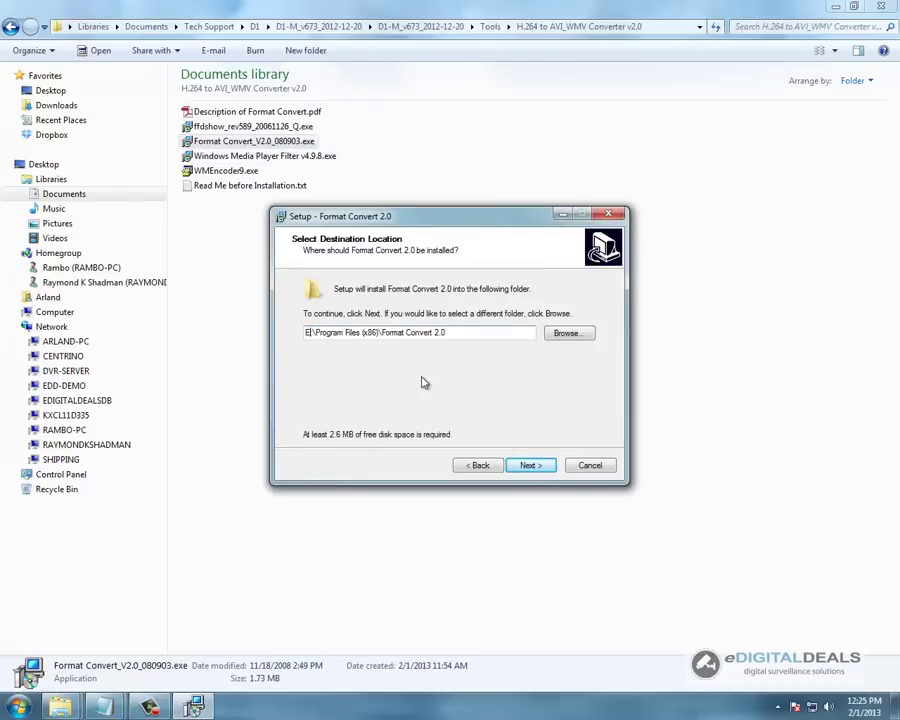
text(E)
click(547, 472)
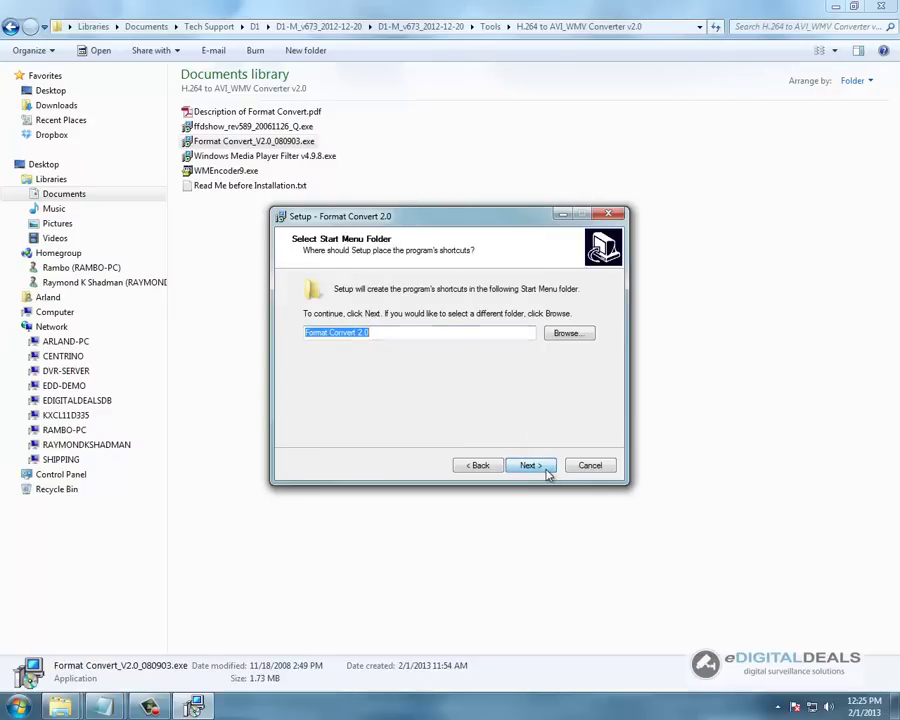
Install Format Convert 2.0 with the default shortcut folder and no desktop icon, and finish the setup without launching the program.
click(547, 472)
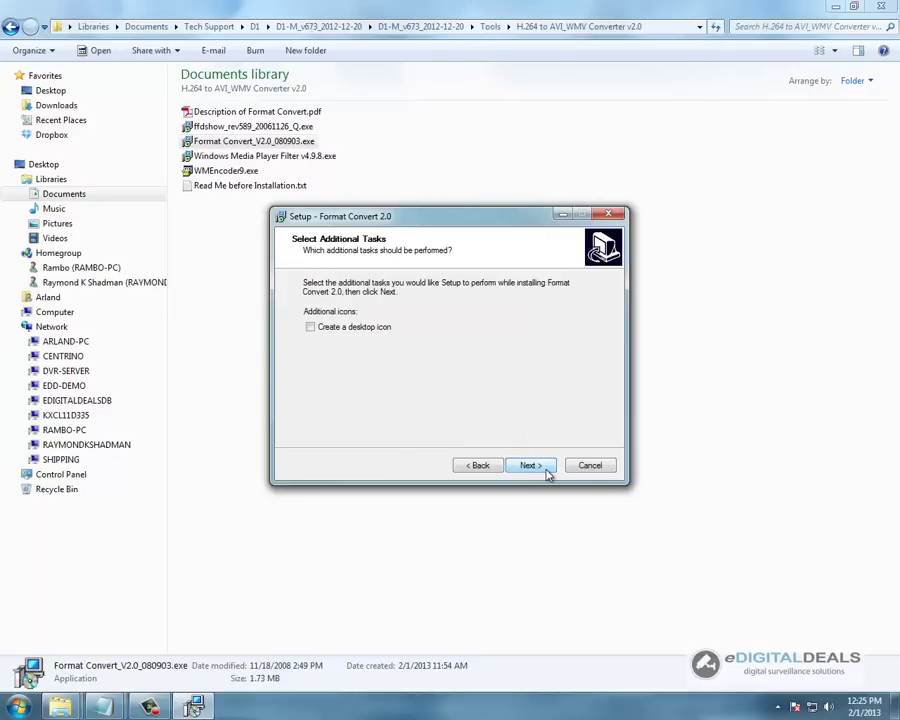
click(547, 472)
click(531, 466)
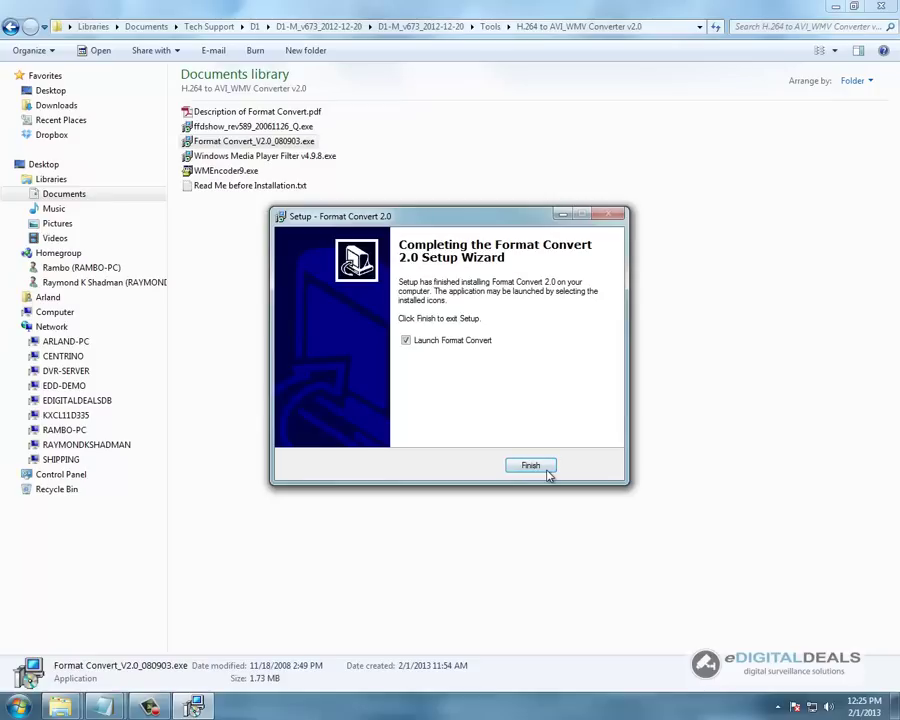
click(428, 339)
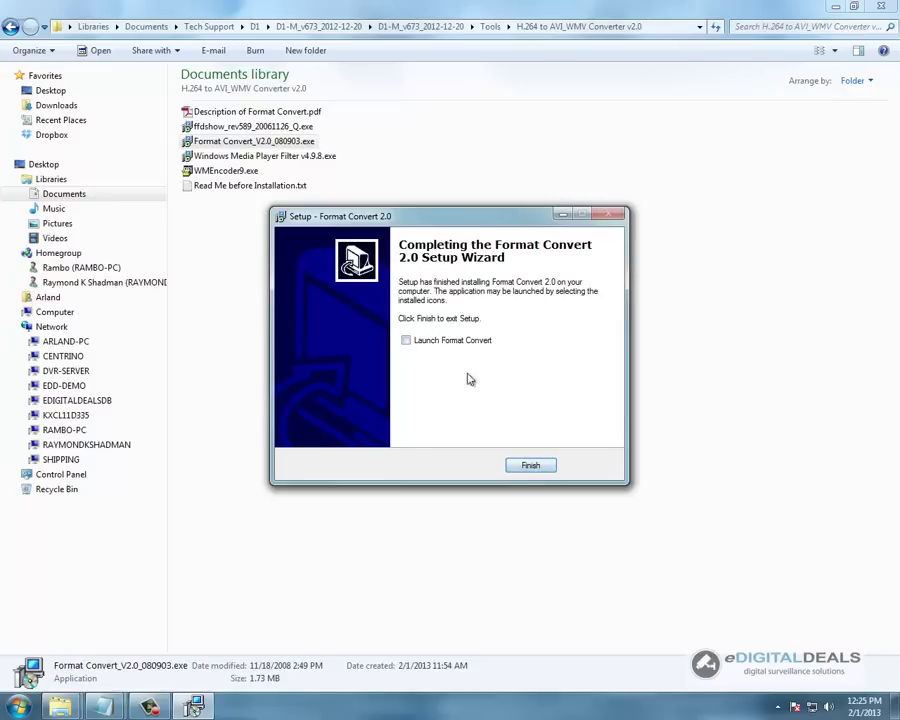
click(534, 467)
Check the installation sequence in Read Me before Installation.txt for the second application to install.
mouse_move(101, 707)
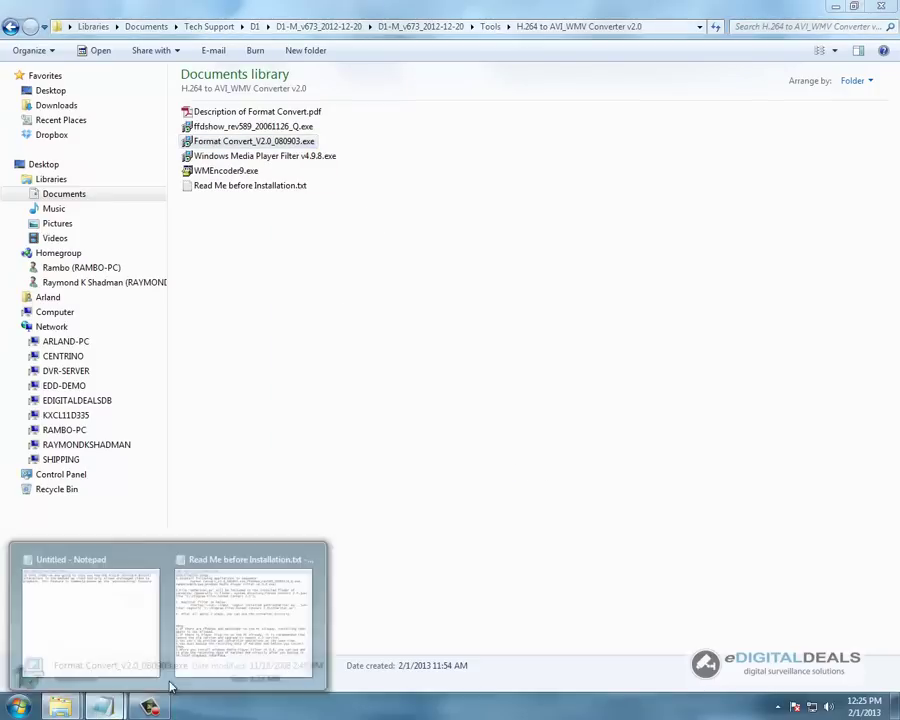
click(229, 656)
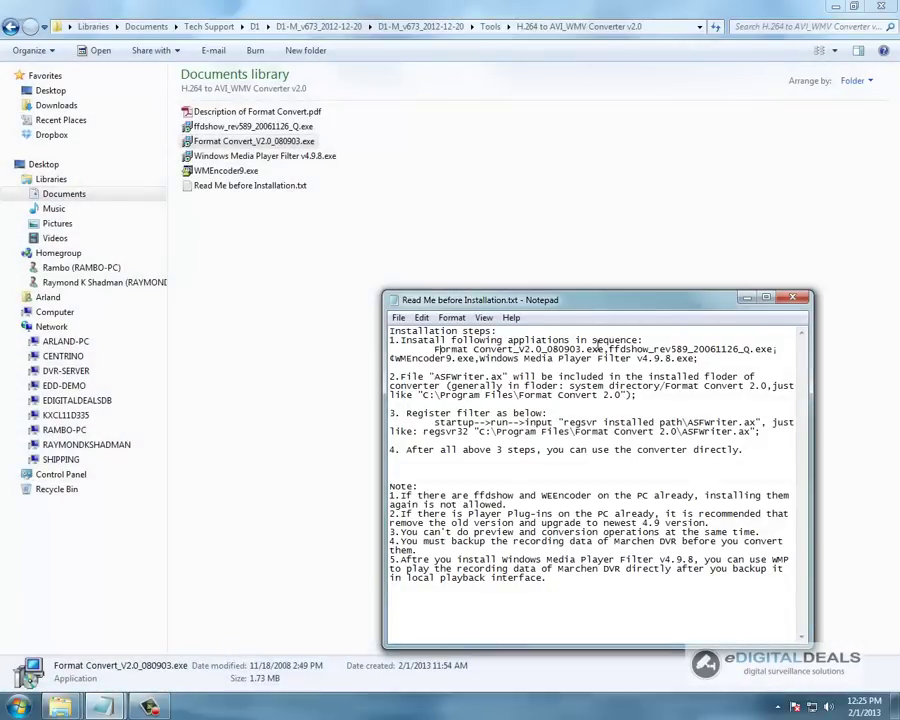
drag(607, 348, 664, 346)
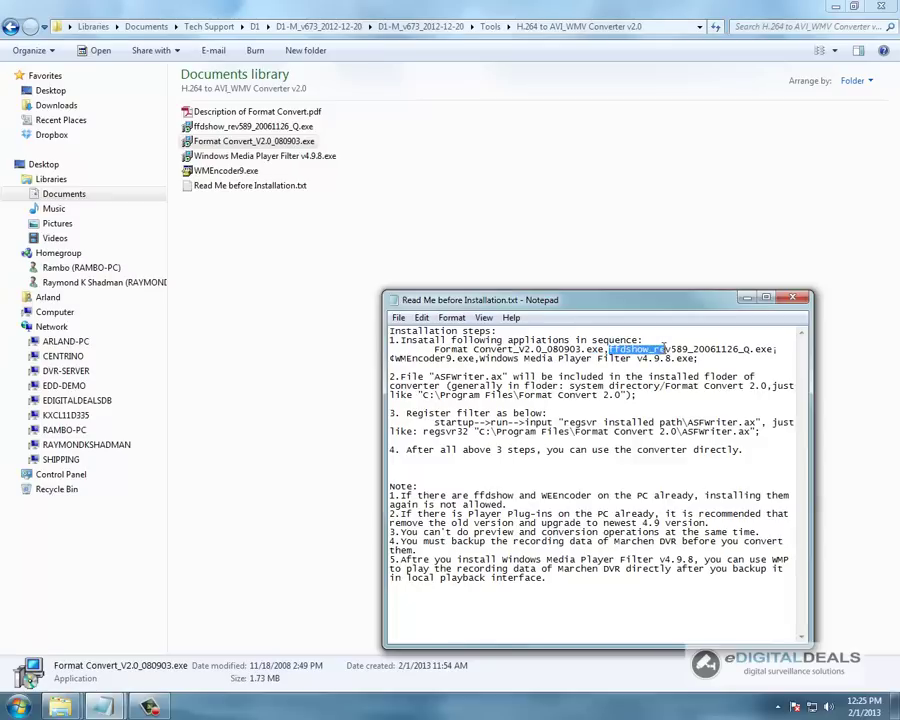
Start the ffdshow_rev589_20061126_Q.exe setup in English, accept the license and set the destination to E:\Program Files (x86)\ffdshow.
click(230, 127)
double_click(240, 133)
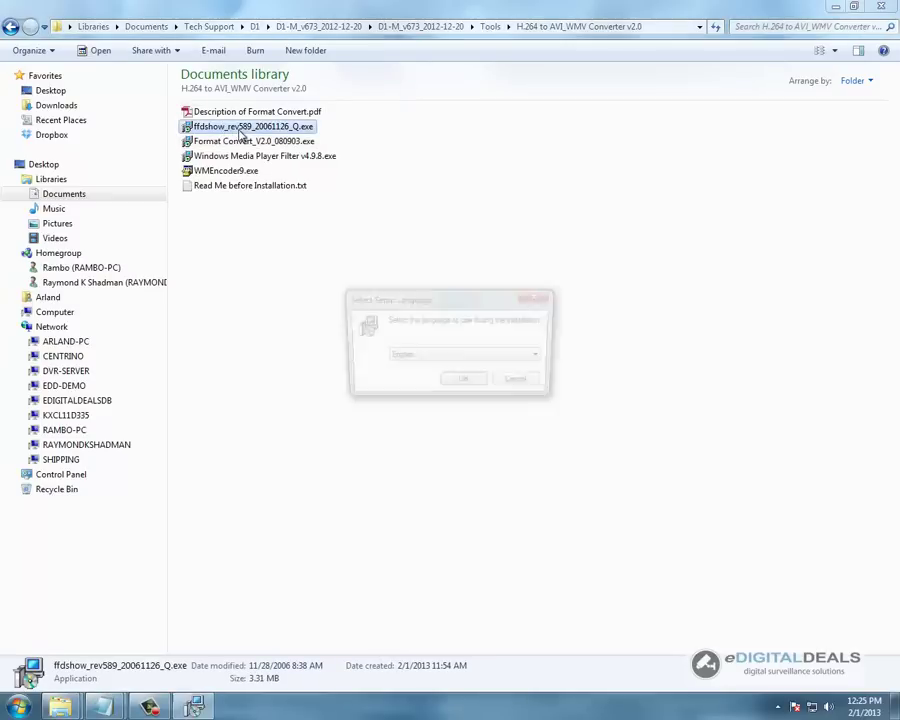
click(474, 387)
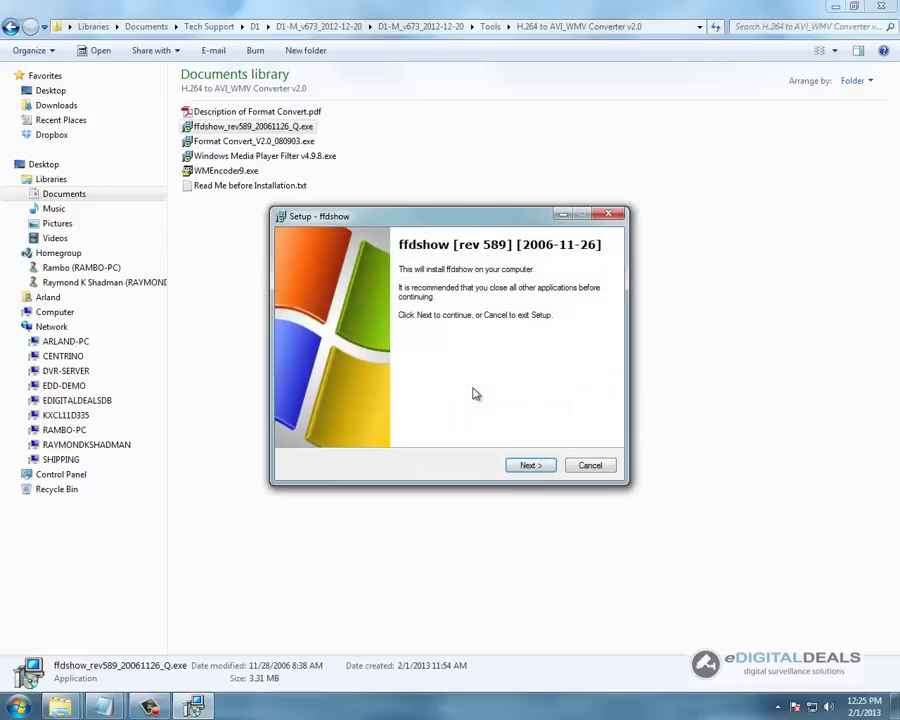
click(544, 468)
click(367, 425)
click(530, 465)
click(307, 336)
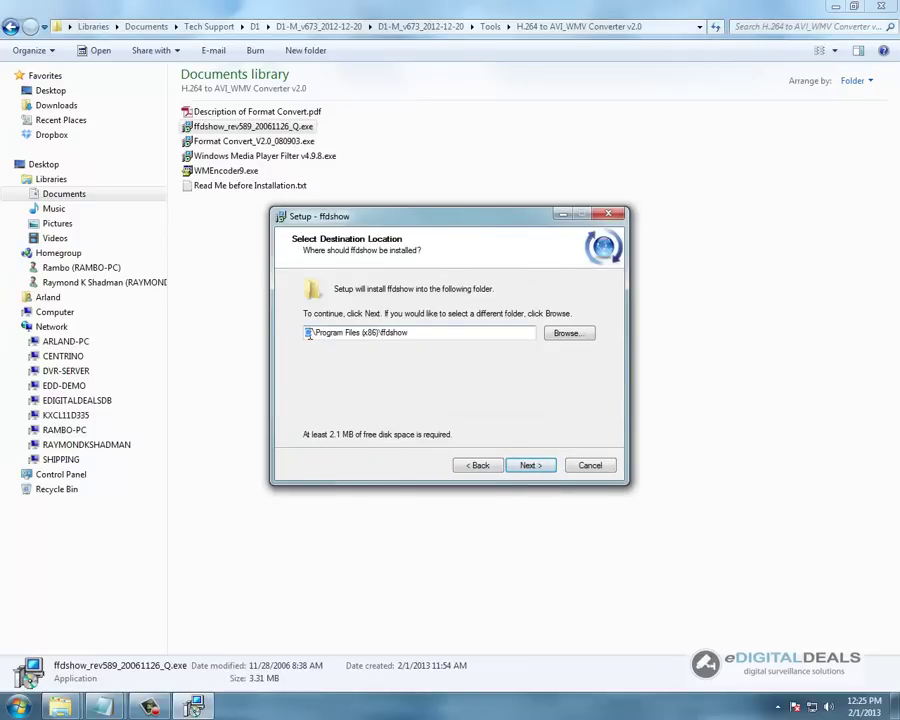
text(E)
click(530, 465)
Install ffdshow with the default shortcut folder, default tasks and 2.0 (stereo) speaker setup, and finish without running any configuration.
click(550, 467)
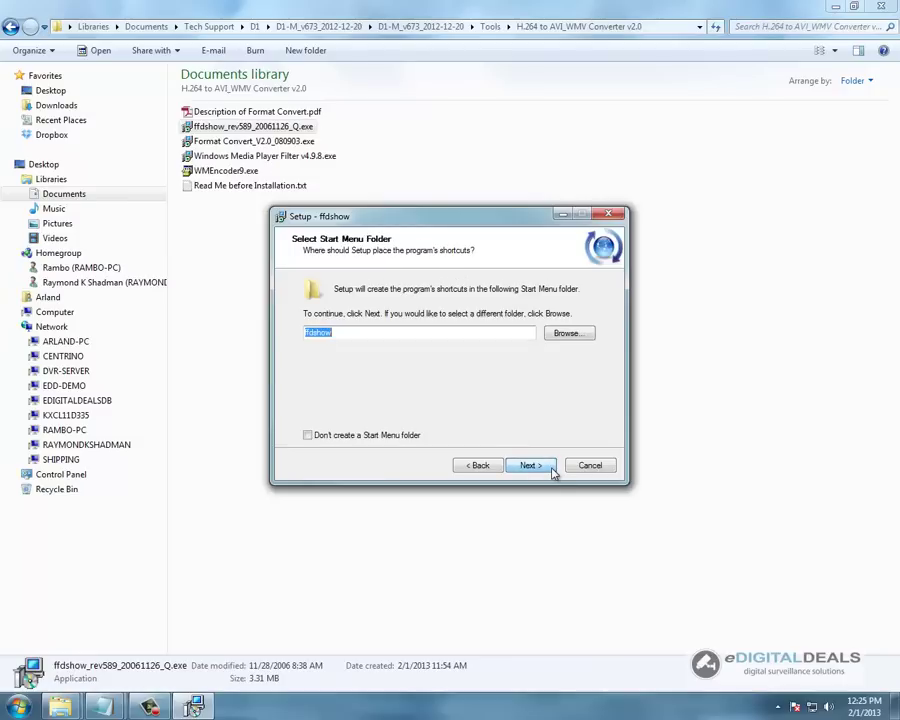
click(551, 469)
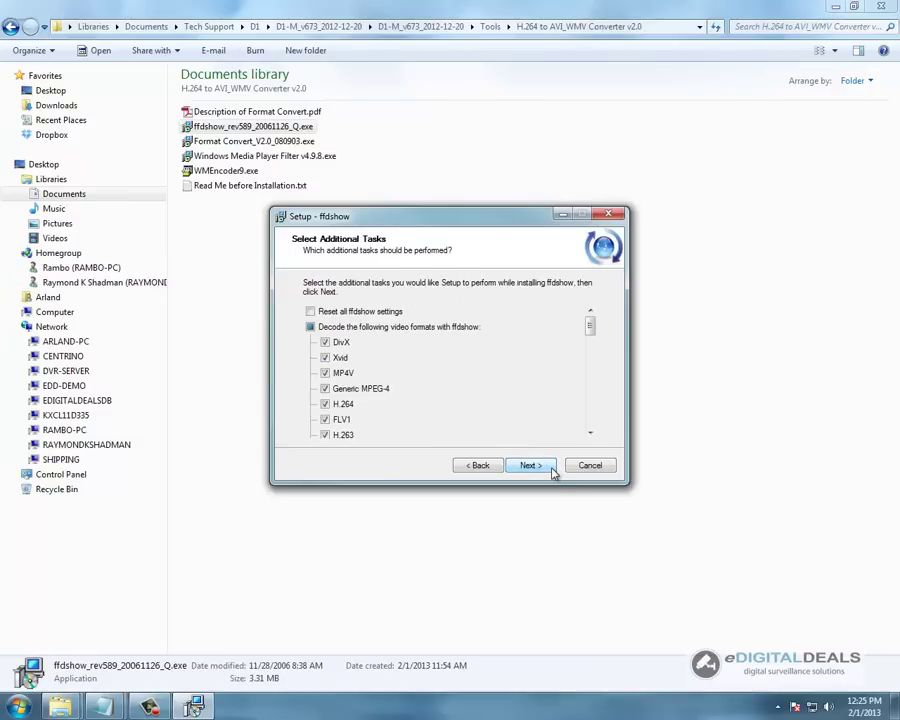
click(551, 468)
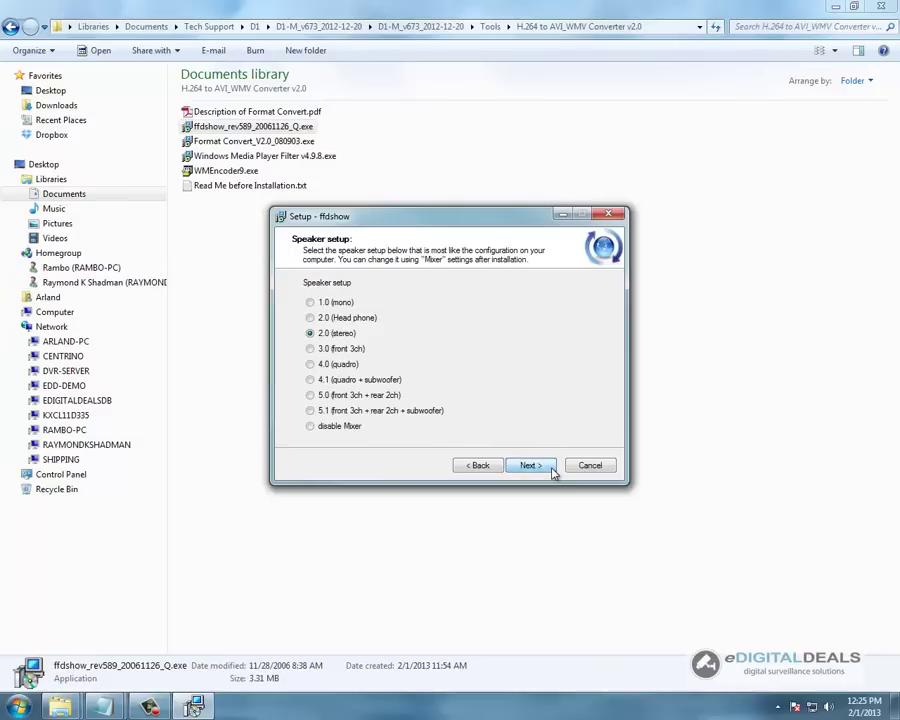
click(551, 468)
click(551, 468)
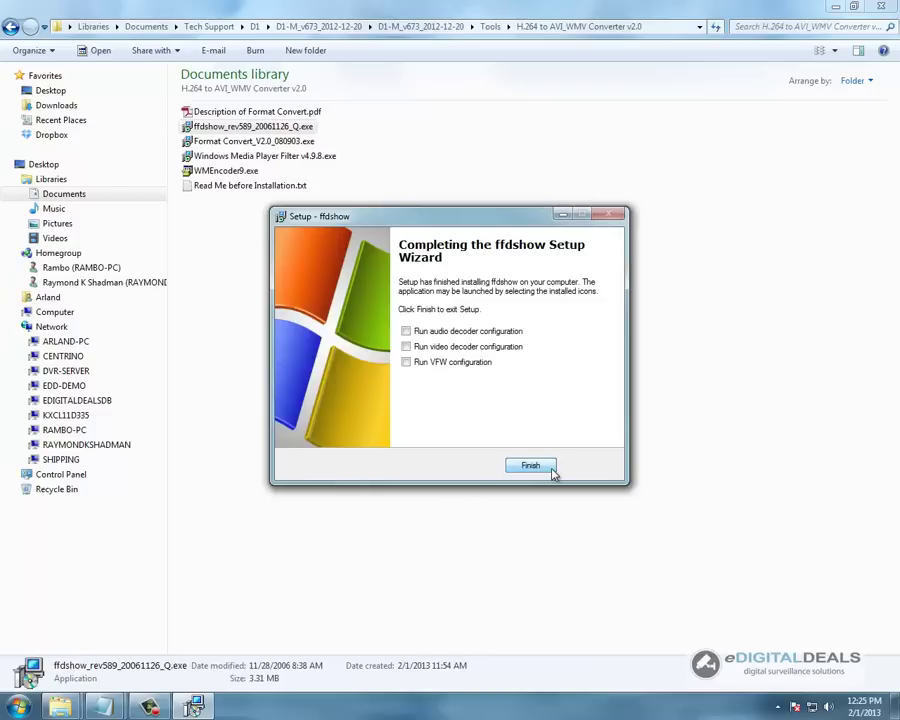
click(531, 466)
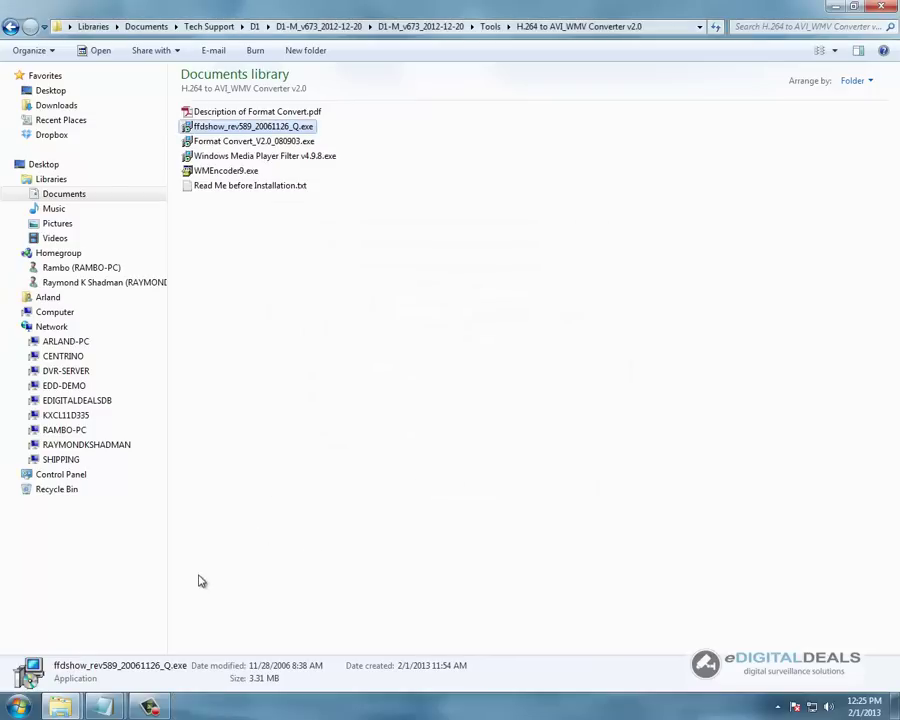
Following the Read Me sequence, install Windows Media Encoder 9 Series from WMEncoder9.exe in Program Files (x86)\Windows Media Components\Encoder, accepting the license.
mouse_move(102, 707)
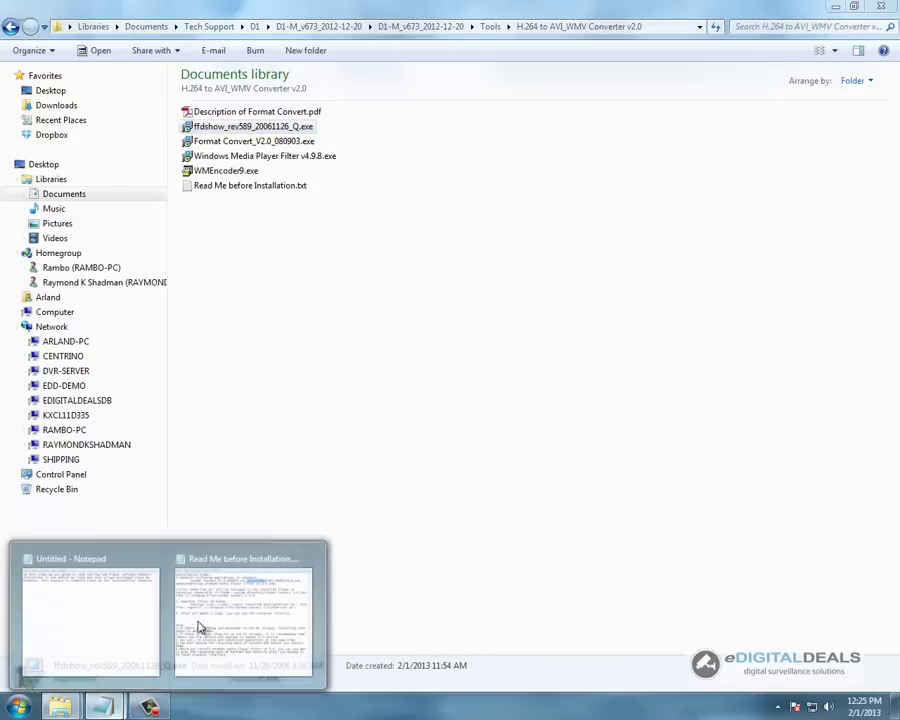
click(201, 625)
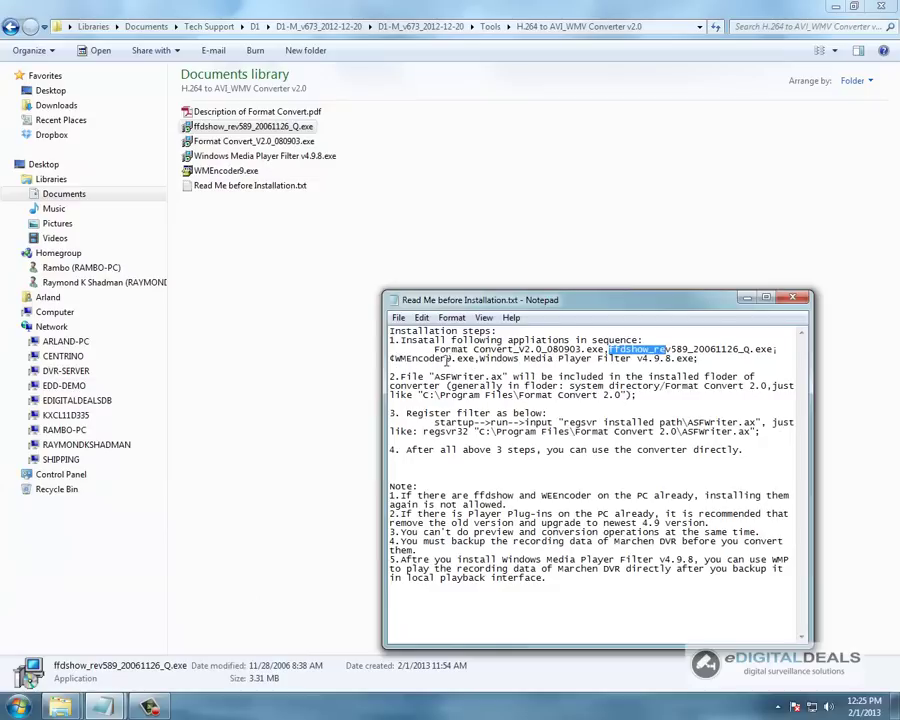
double_click(255, 173)
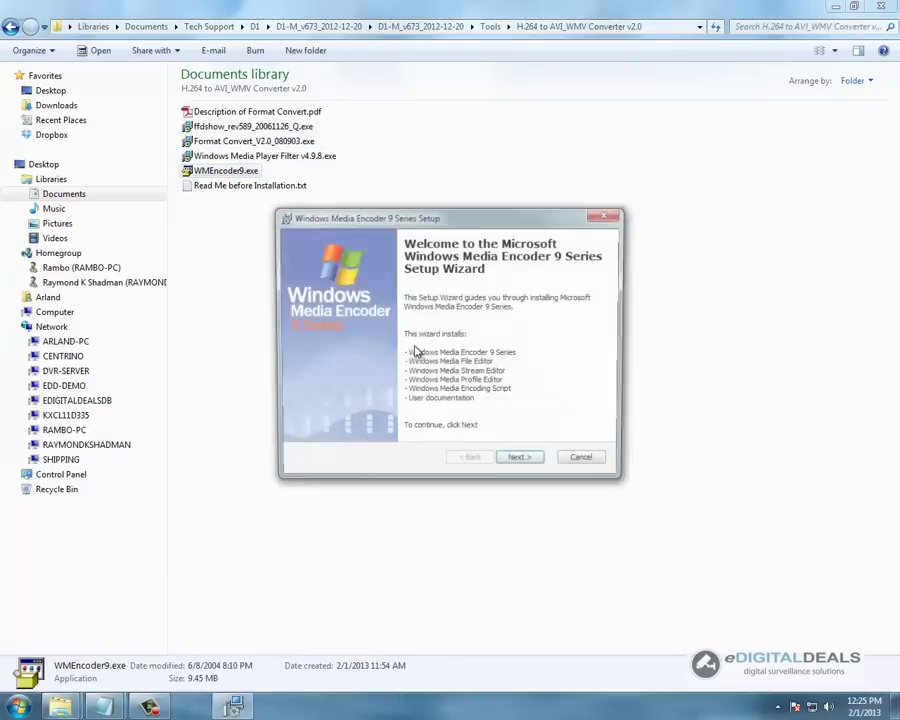
click(517, 461)
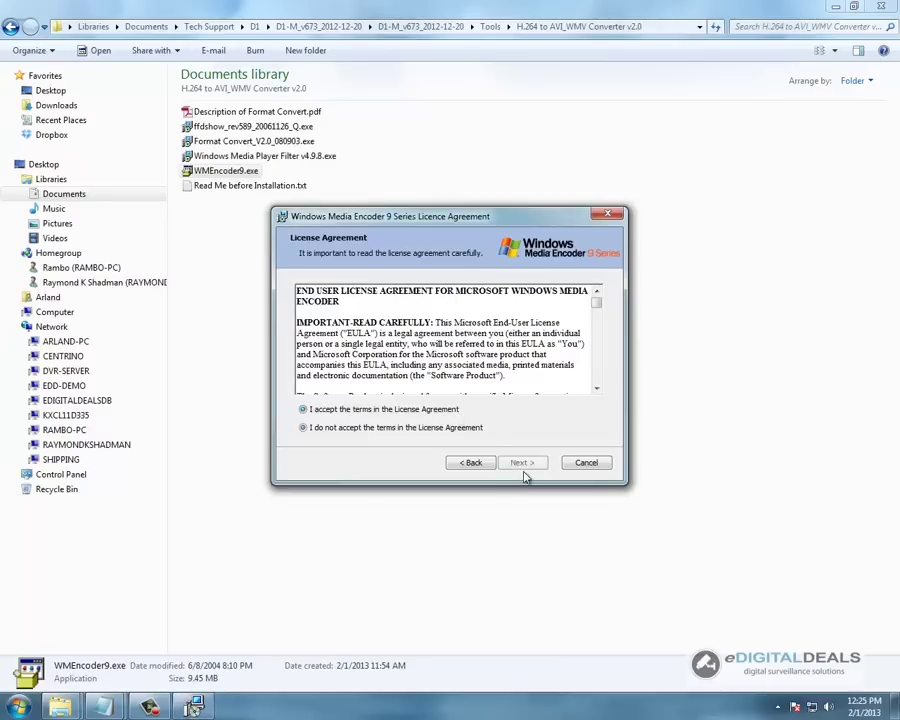
click(303, 409)
click(520, 462)
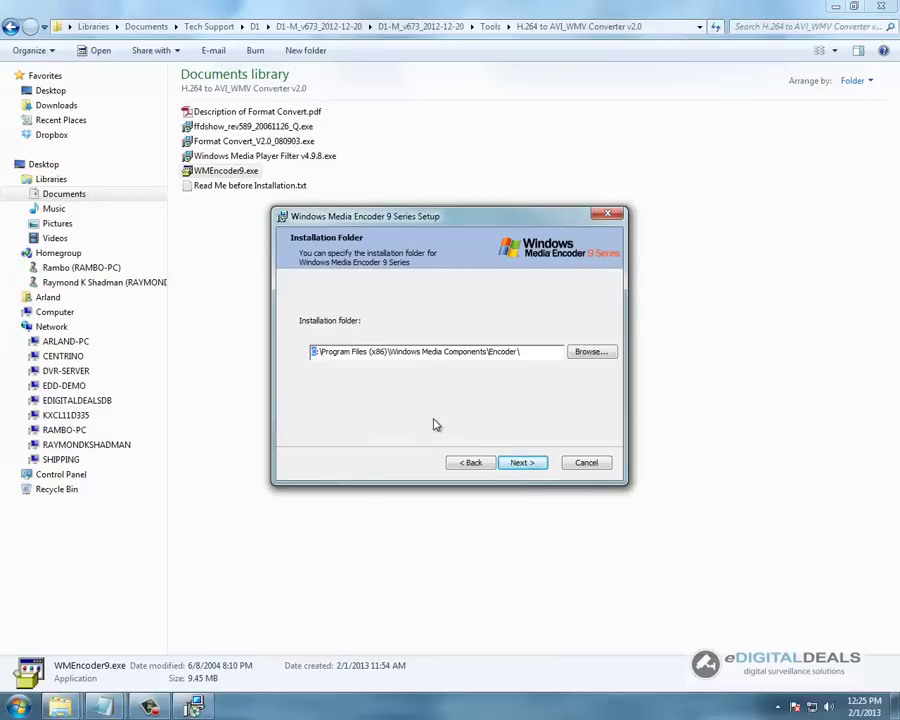
click(527, 465)
click(524, 463)
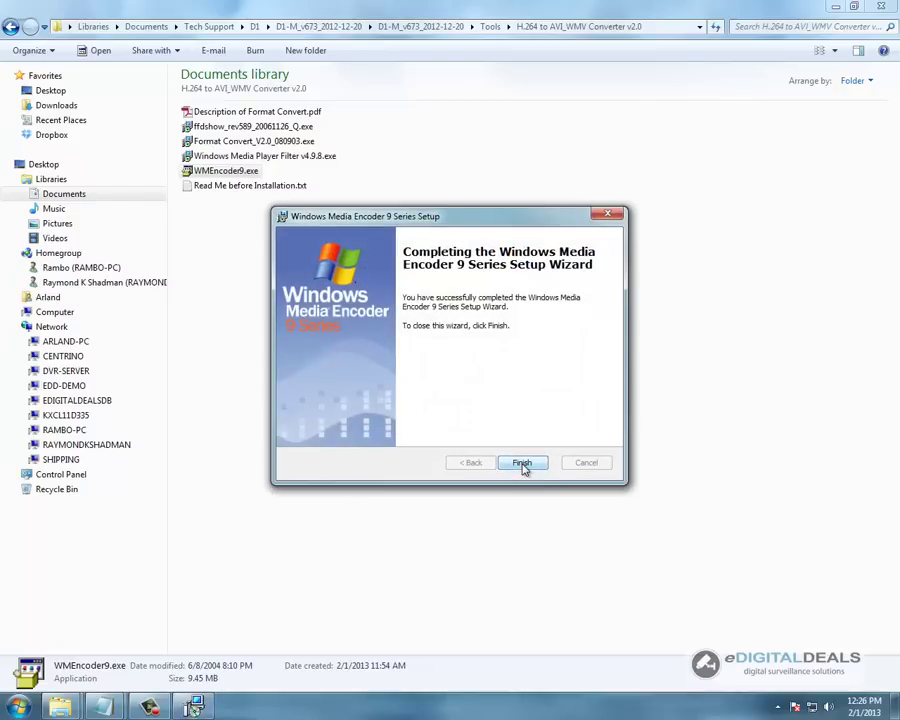
click(522, 463)
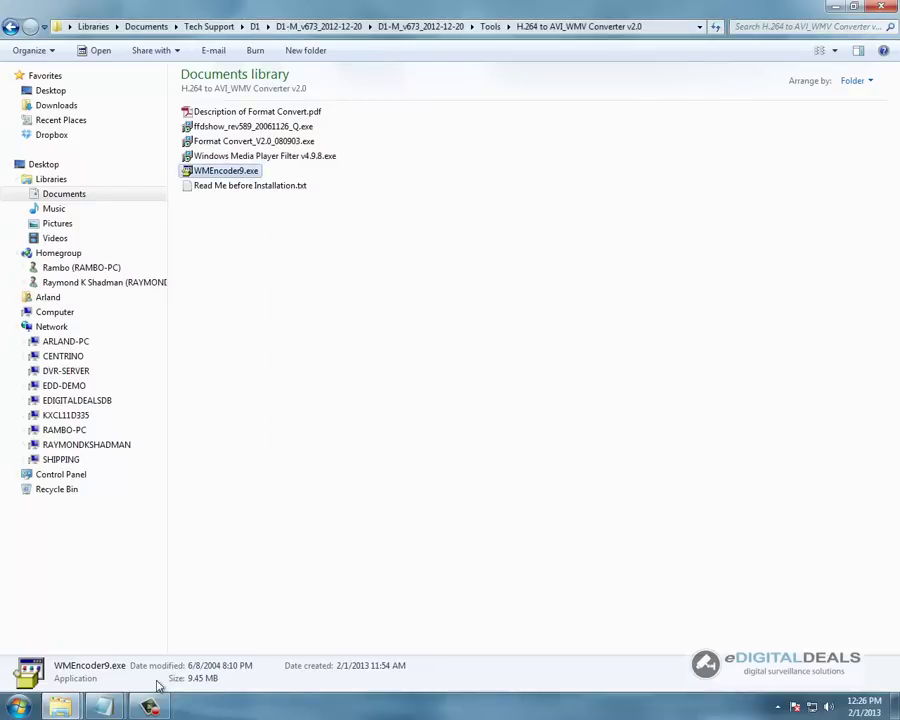
Following the Read Me sequence, install Windows Media Player Filter v4.9.8 into E:\Program Files (x86)\Windows Media Player Filter with the default shortcut folder.
click(102, 707)
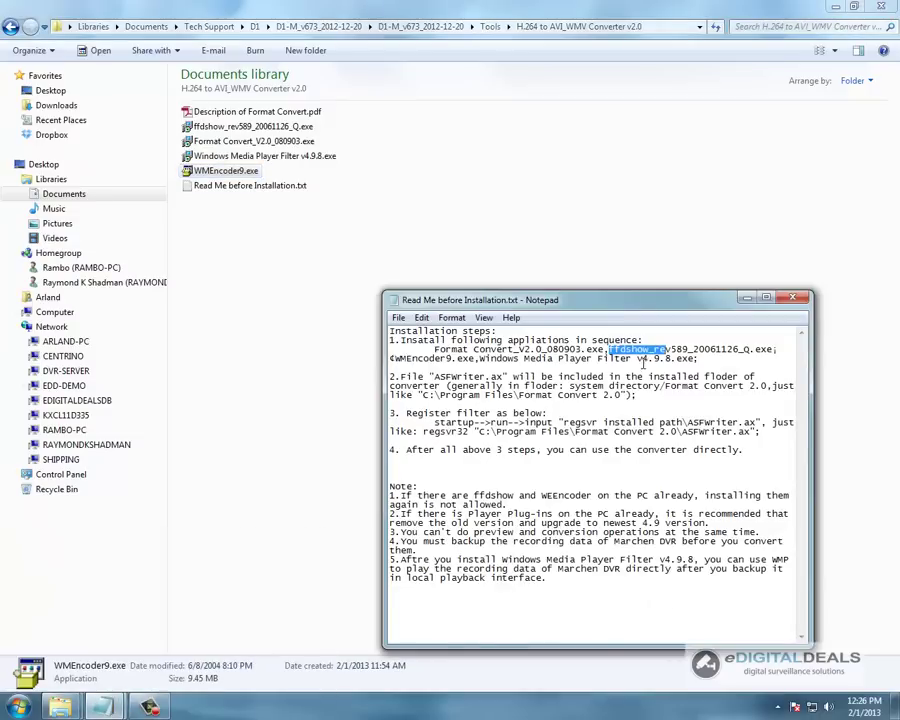
click(272, 161)
double_click(279, 160)
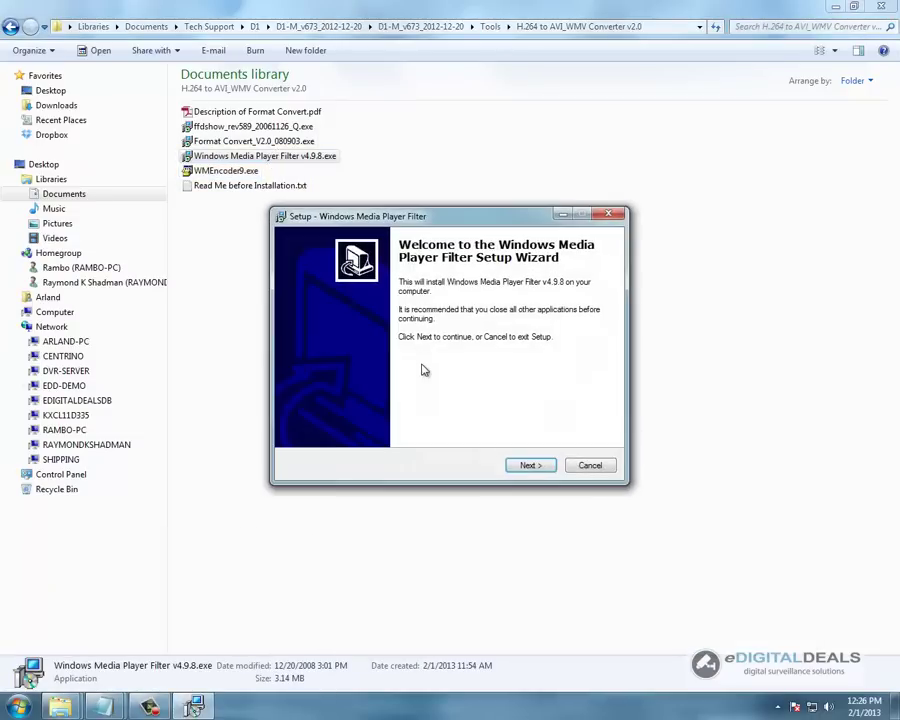
click(532, 466)
drag(306, 334, 313, 336)
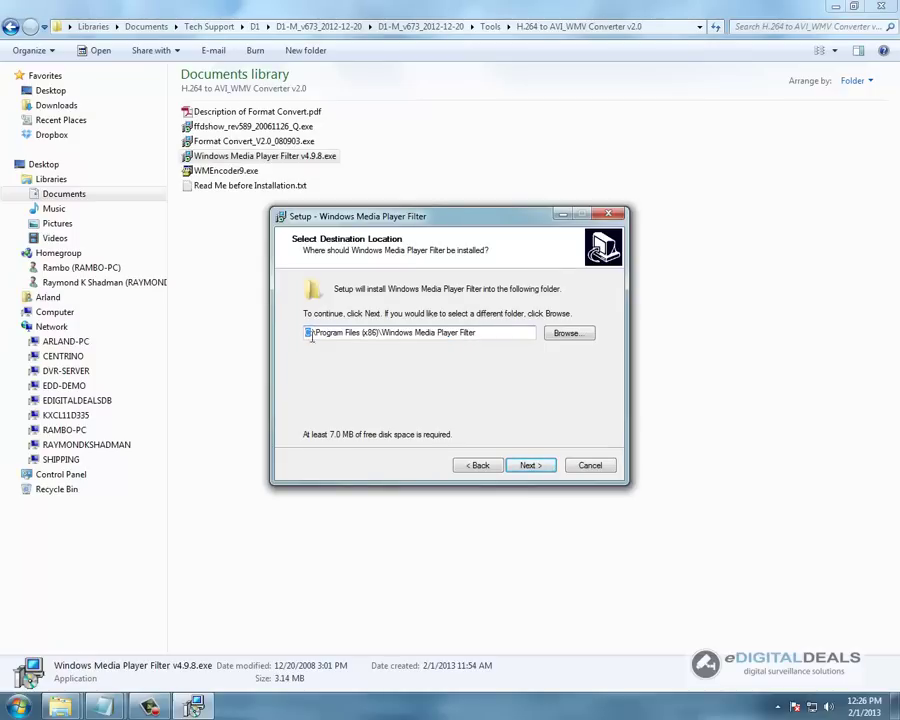
click(532, 466)
click(534, 468)
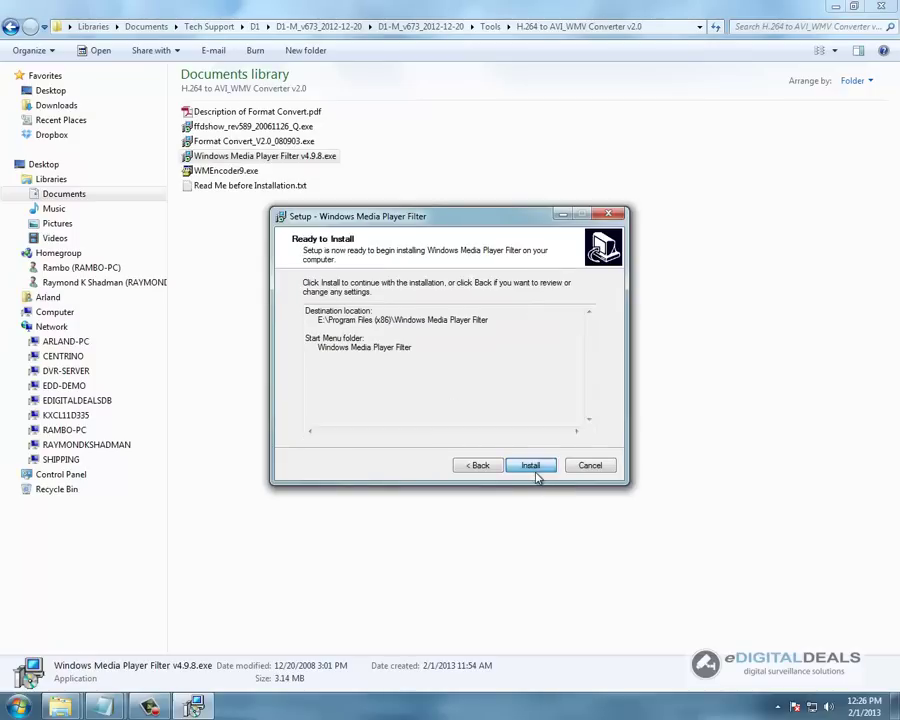
click(532, 471)
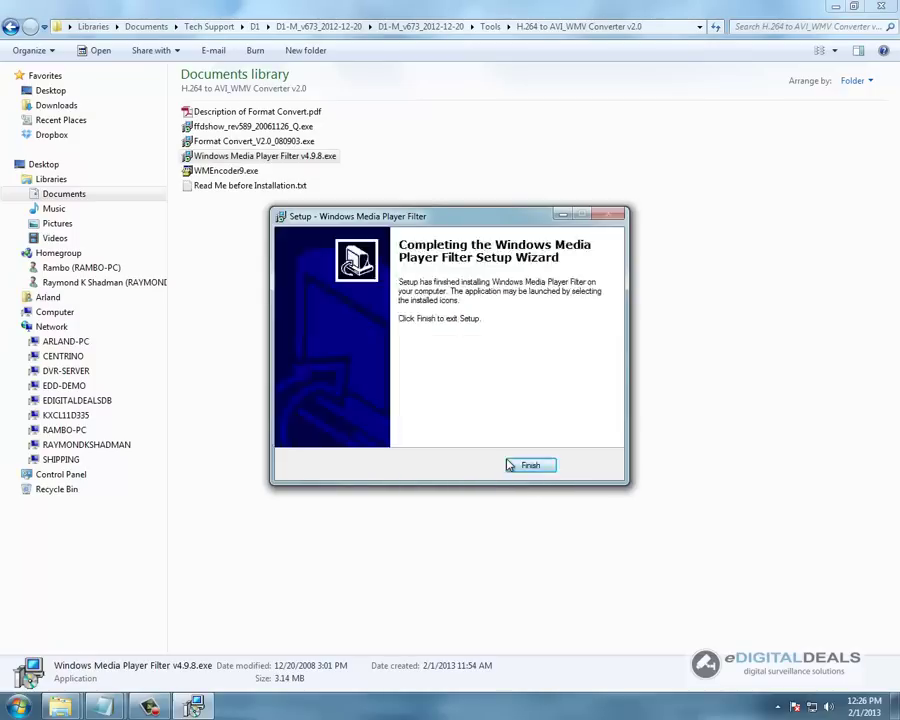
click(524, 468)
Review the ASFWriter.ax filter registration steps in Read Me before Installation.txt and close the file.
mouse_move(102, 707)
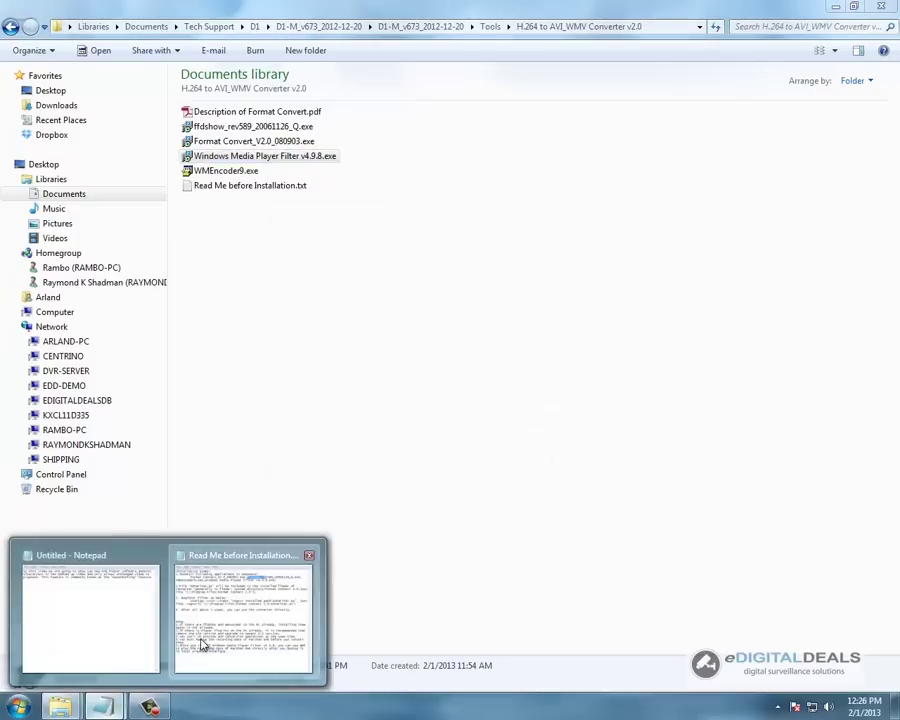
click(200, 645)
drag(437, 377, 481, 415)
drag(724, 463, 380, 377)
click(722, 421)
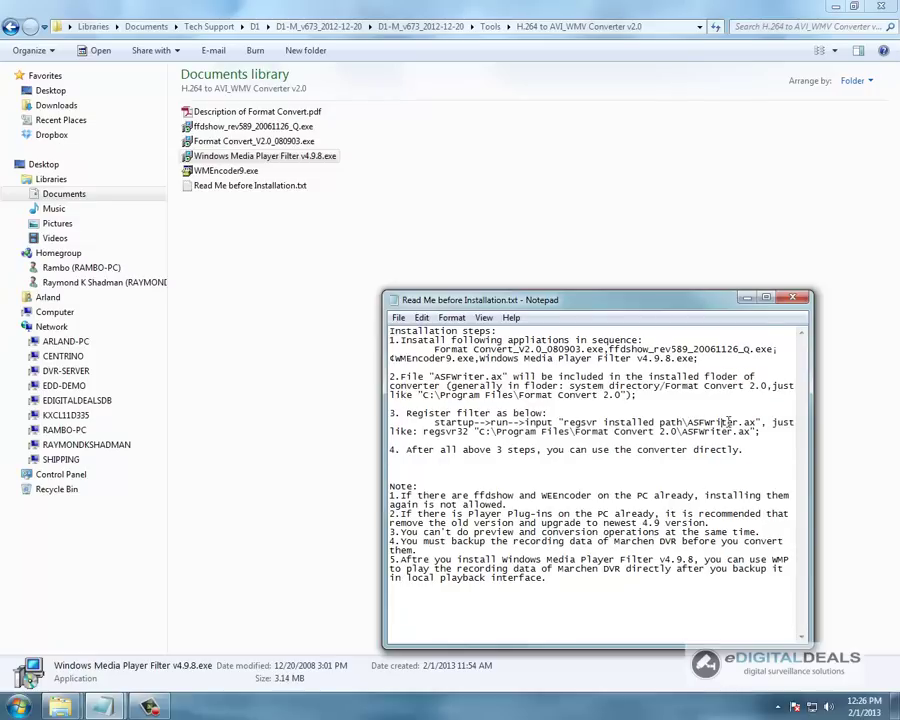
click(792, 301)
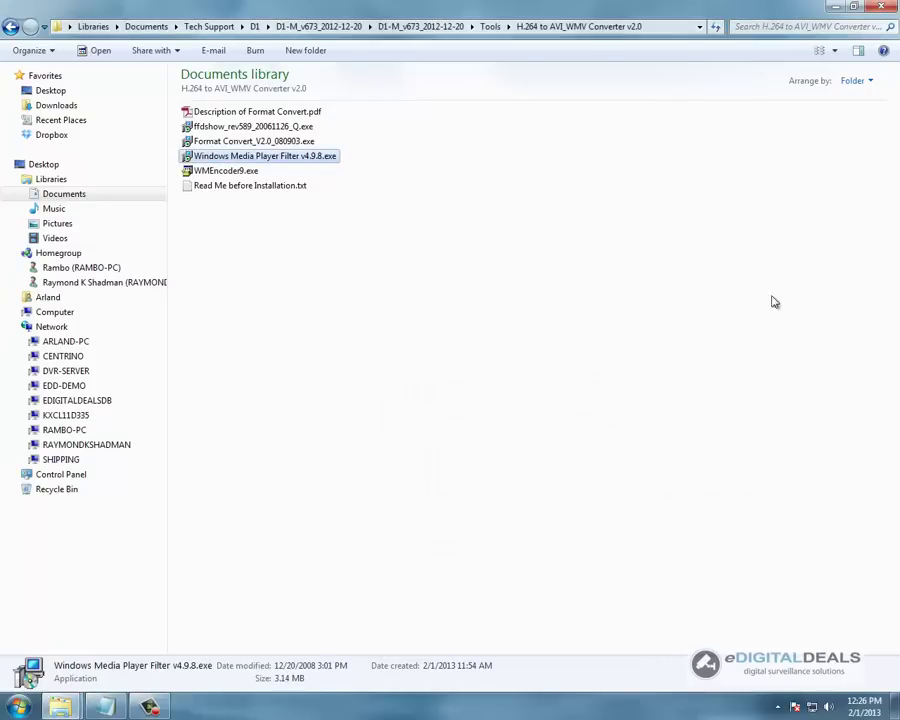
Launch Format Convert 2.0 from its installed program folder.
click(14, 705)
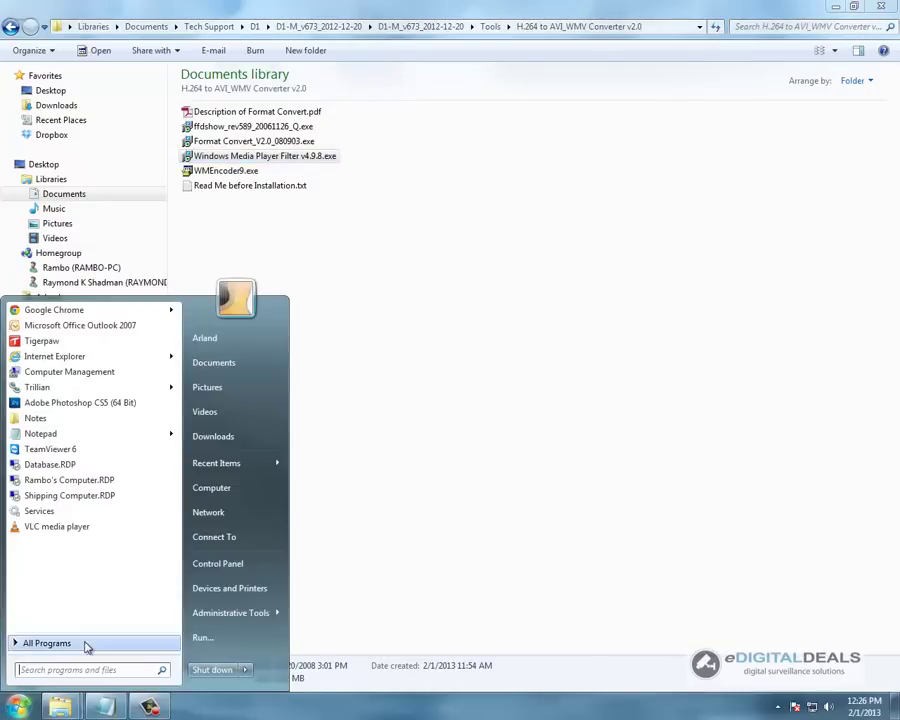
click(80, 642)
scroll(70, 560, down, 4)
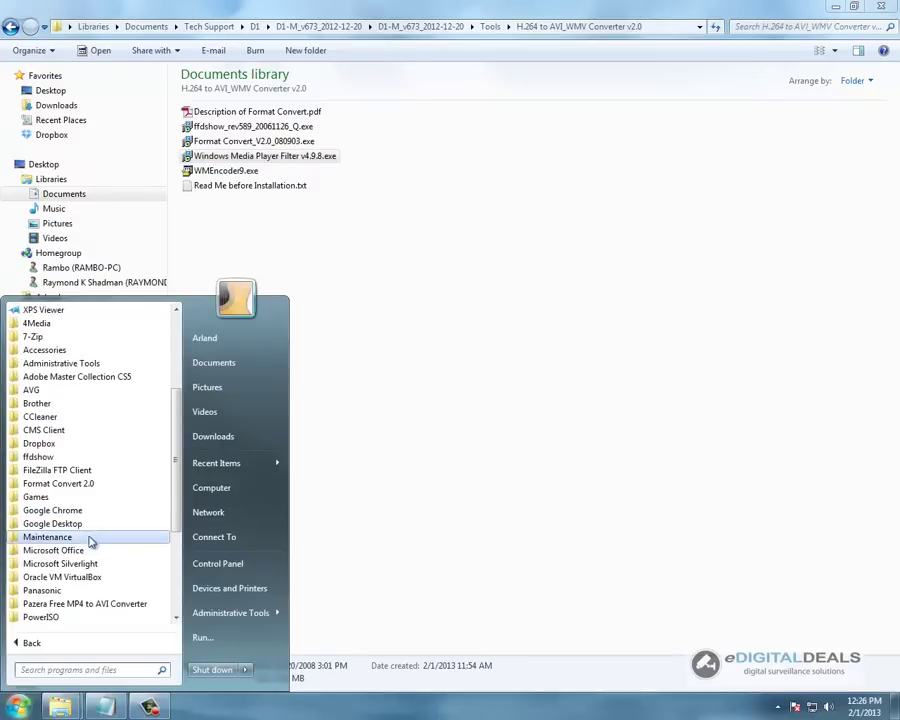
click(90, 487)
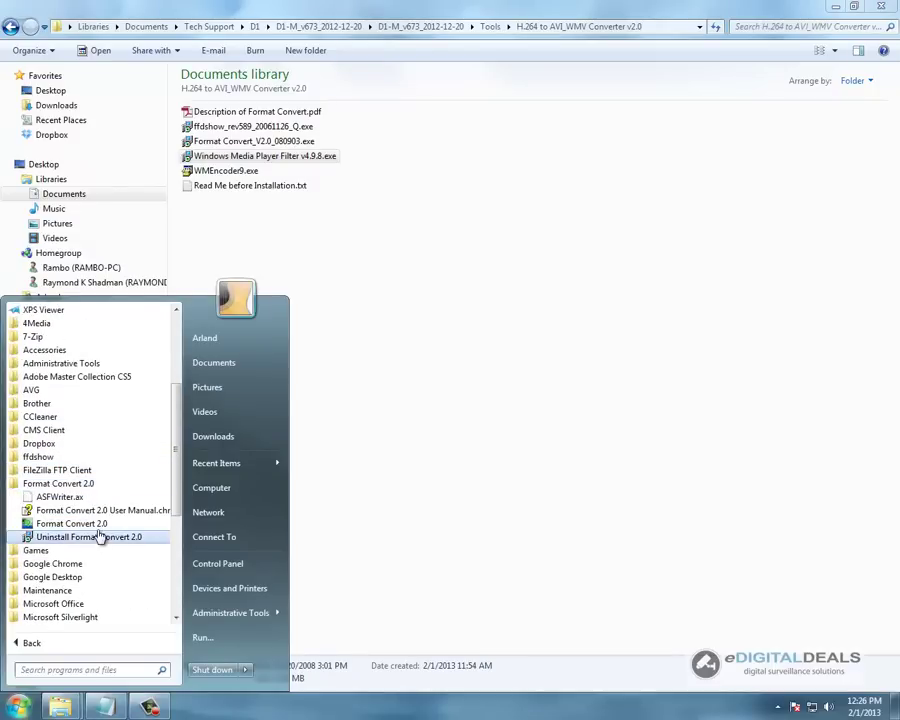
click(75, 518)
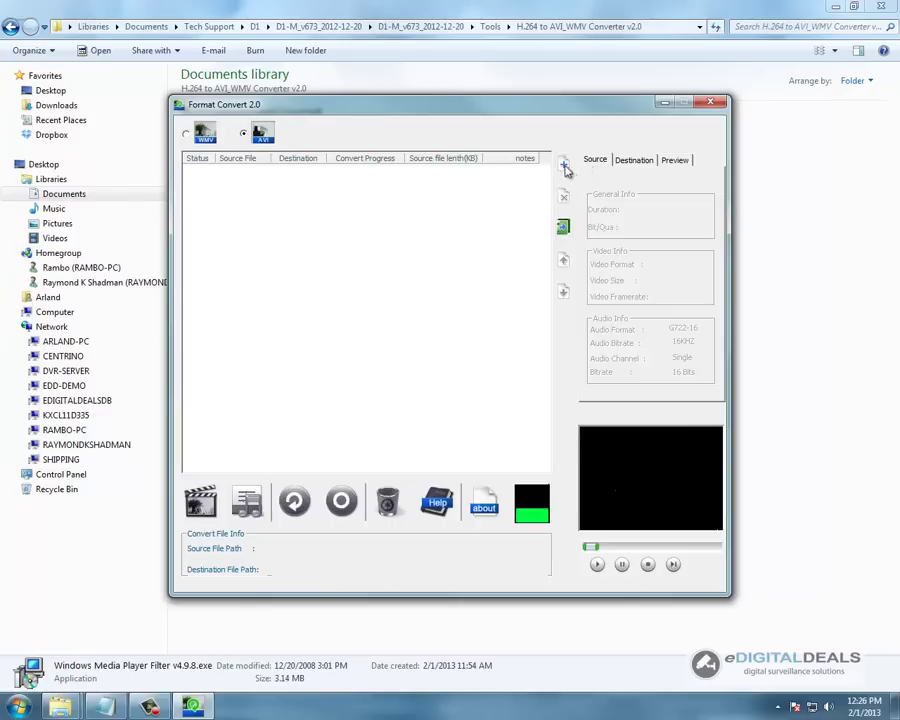
click(564, 166)
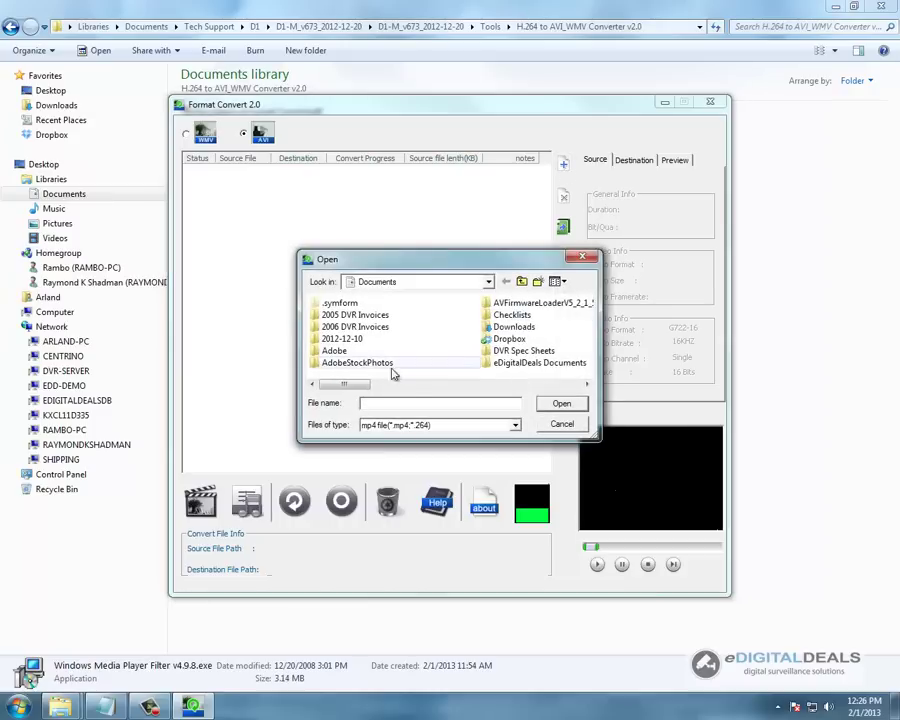
drag(355, 386, 478, 395)
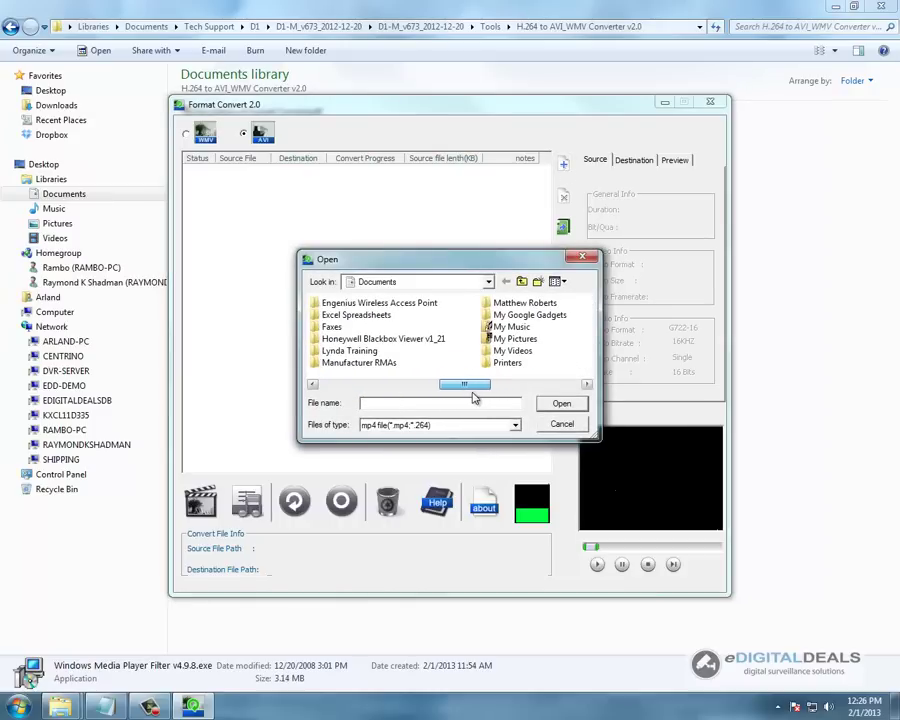
double_click(520, 352)
double_click(366, 315)
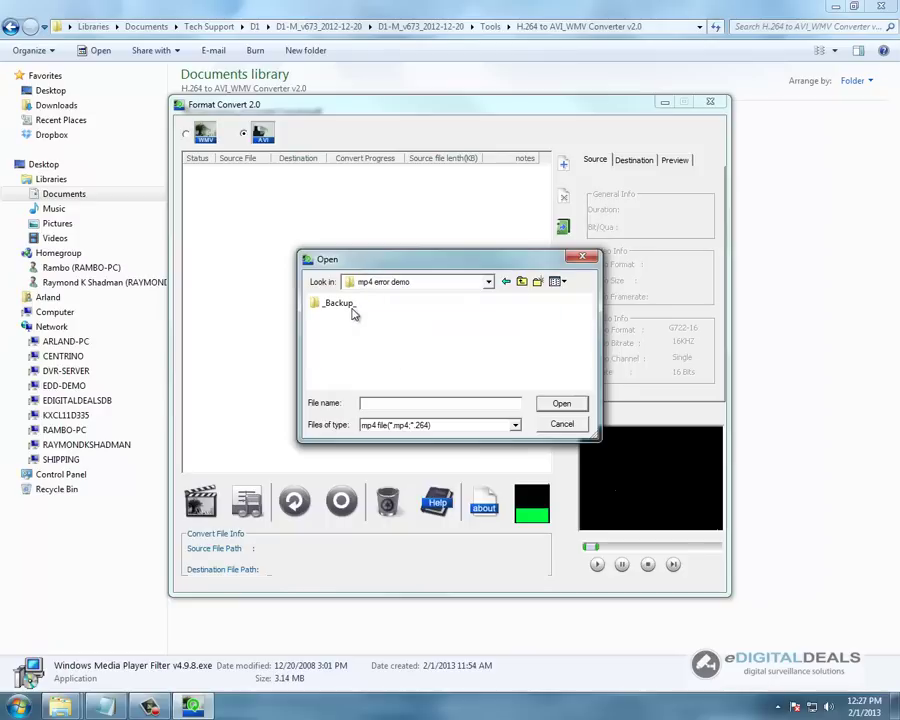
double_click(357, 311)
double_click(359, 311)
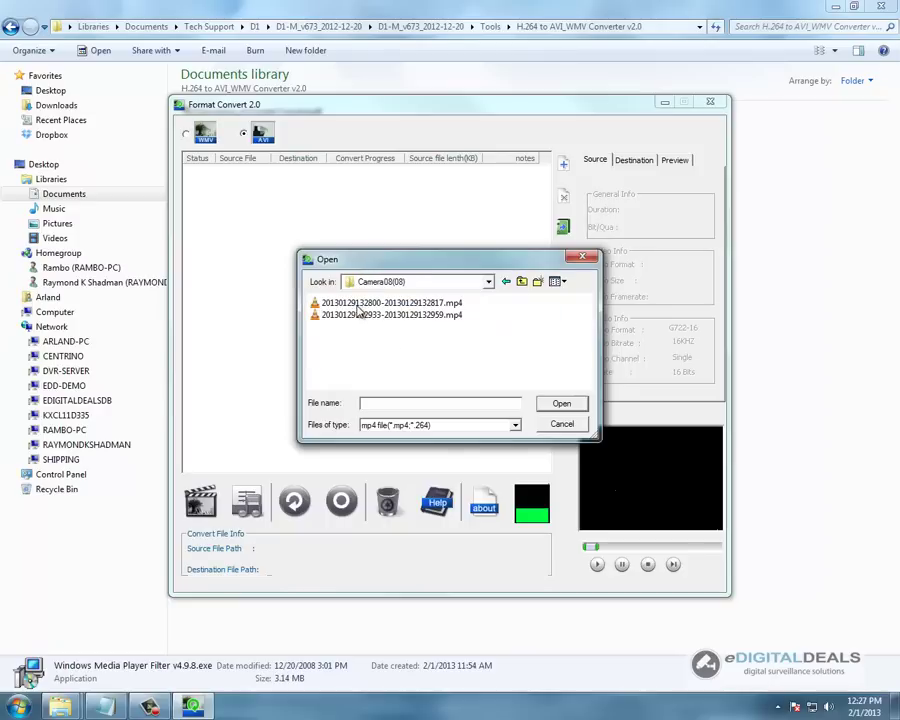
click(357, 303)
click(400, 314)
click(441, 303)
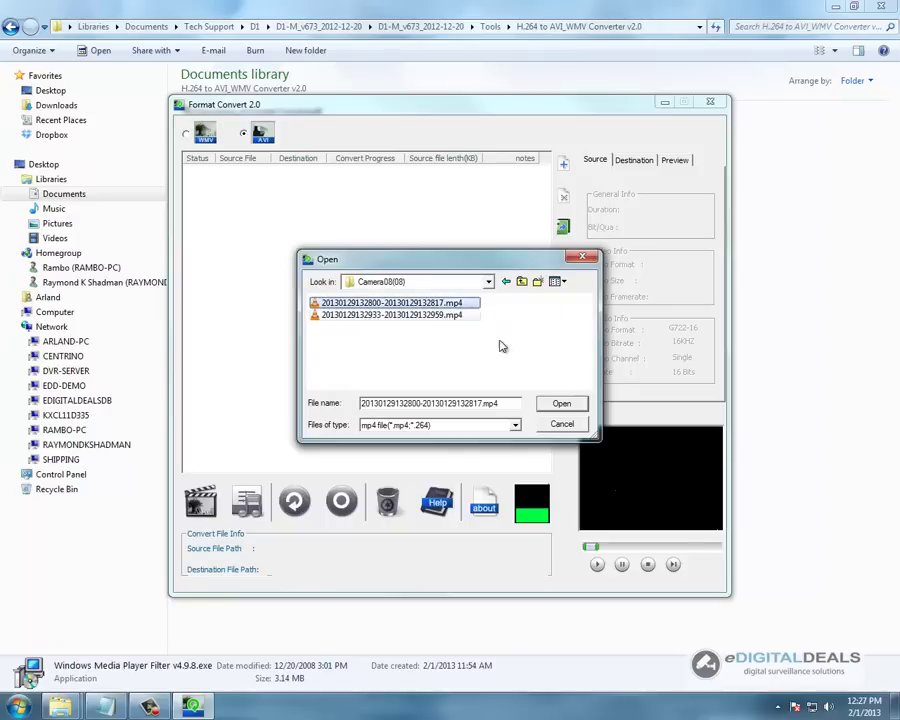
click(561, 404)
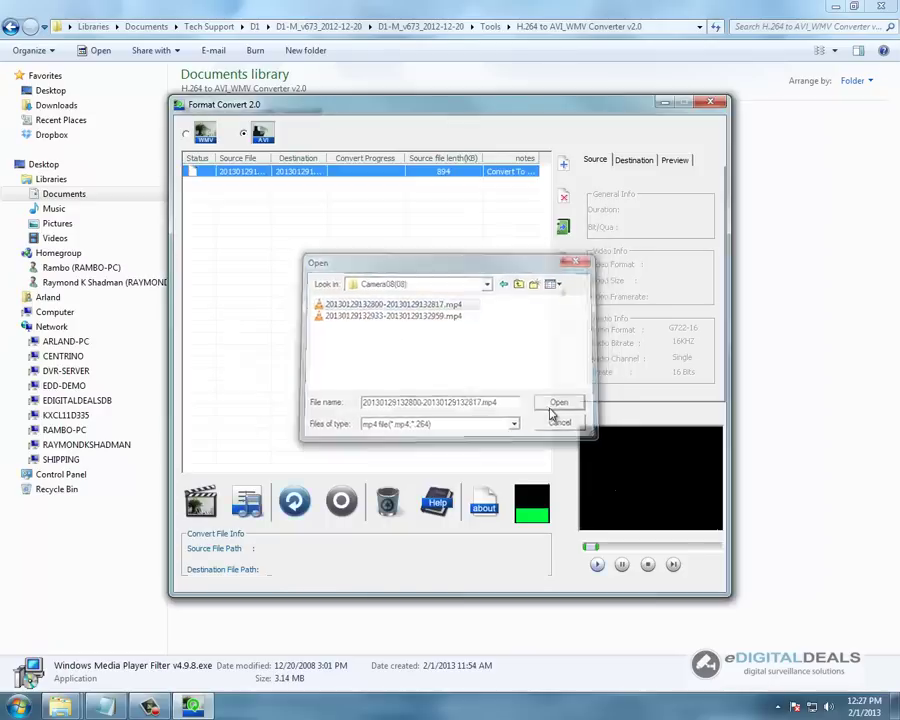
click(563, 164)
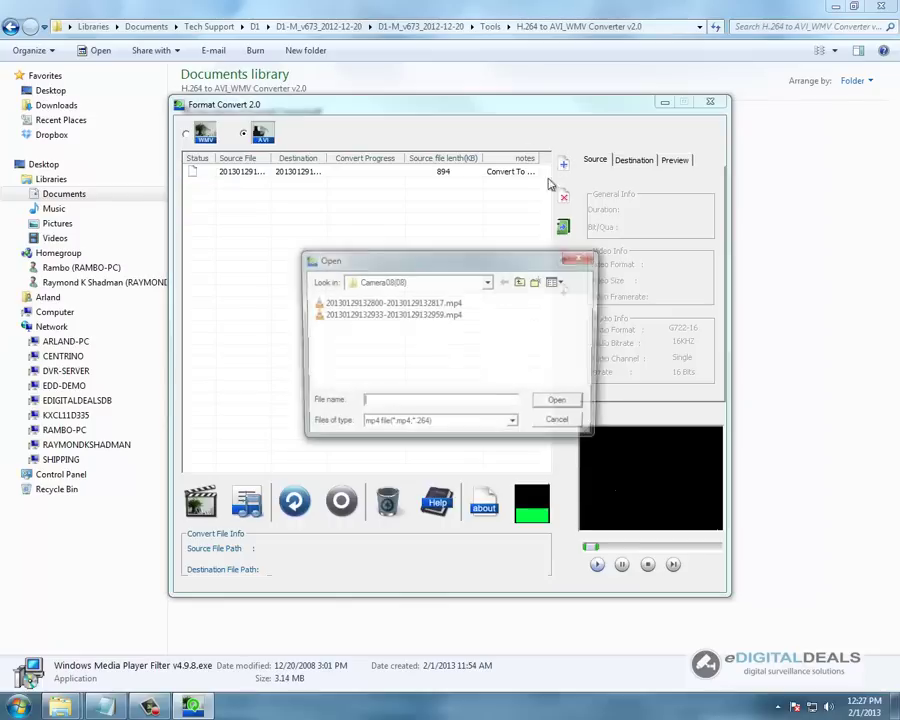
click(448, 316)
double_click(453, 317)
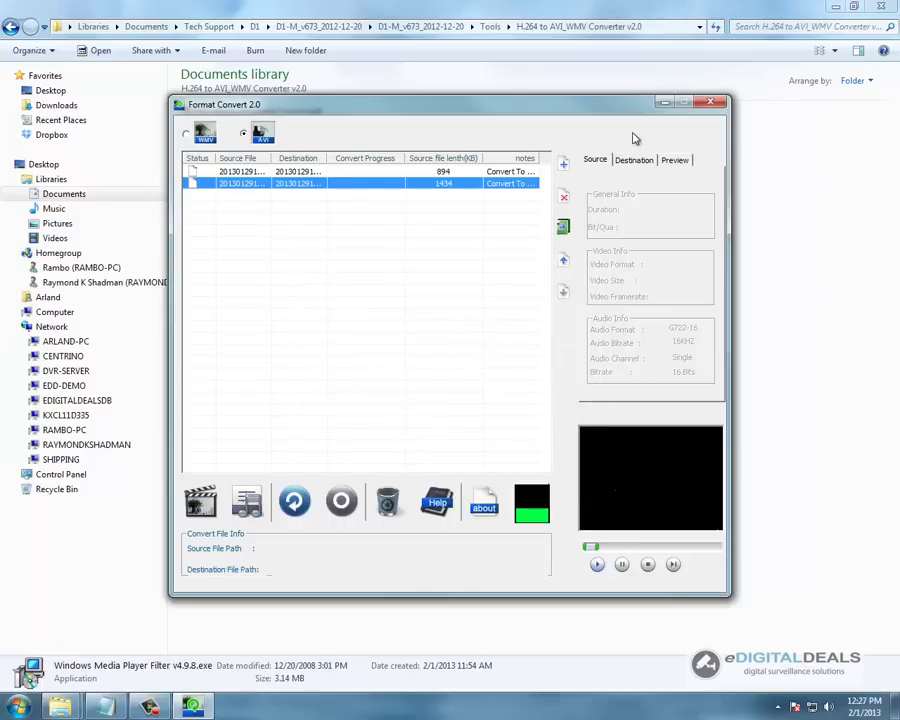
Examine the destination path and output details of the second recording, followed by its source details.
click(641, 162)
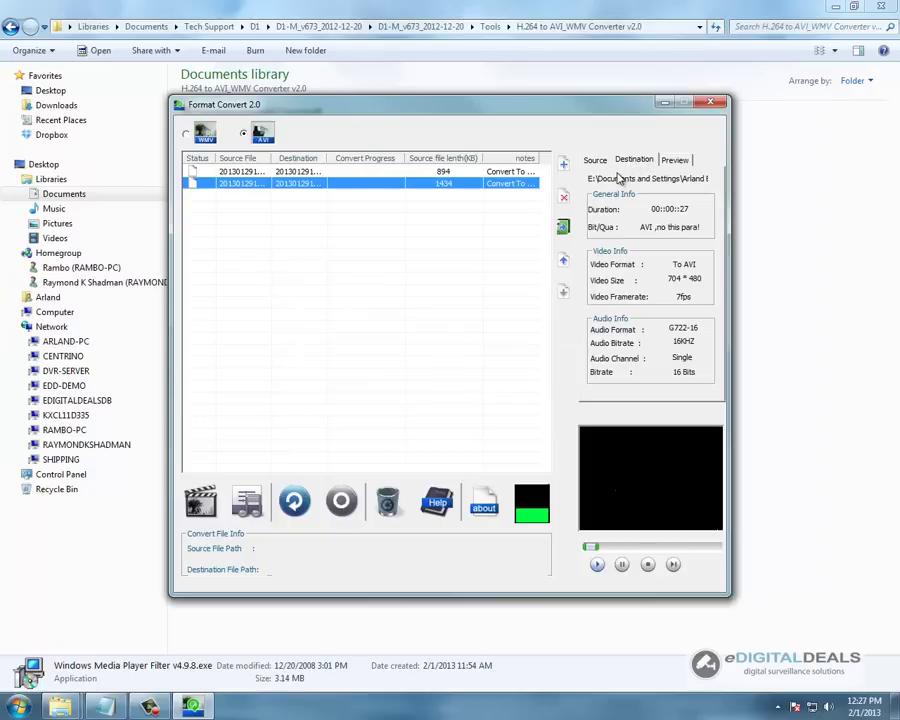
drag(620, 178, 700, 184)
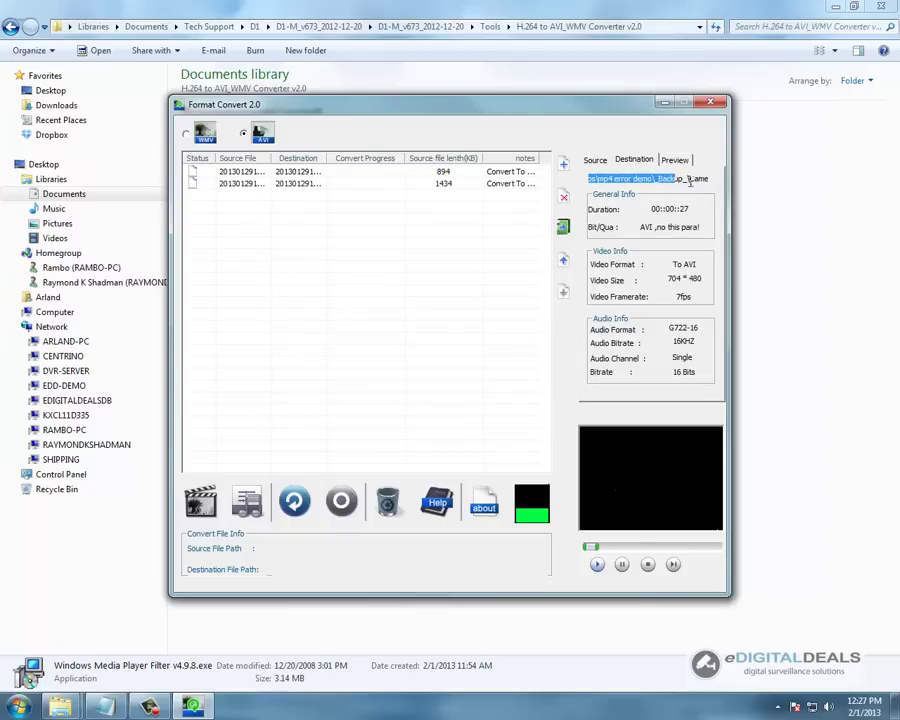
click(594, 162)
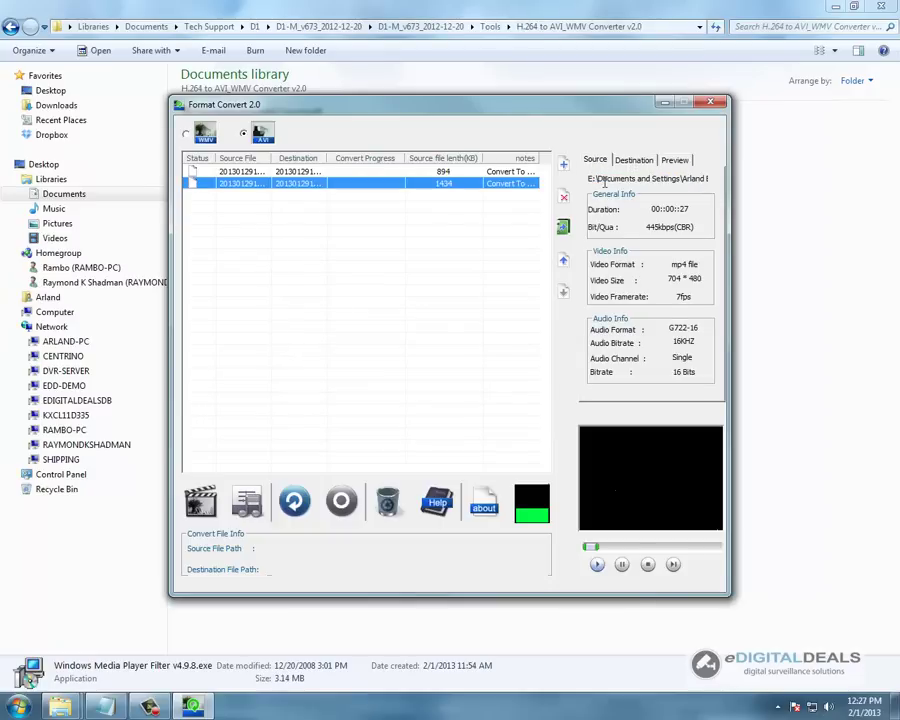
Check the source and destination details of the second recording and start its conversion to AVI.
click(600, 178)
click(650, 163)
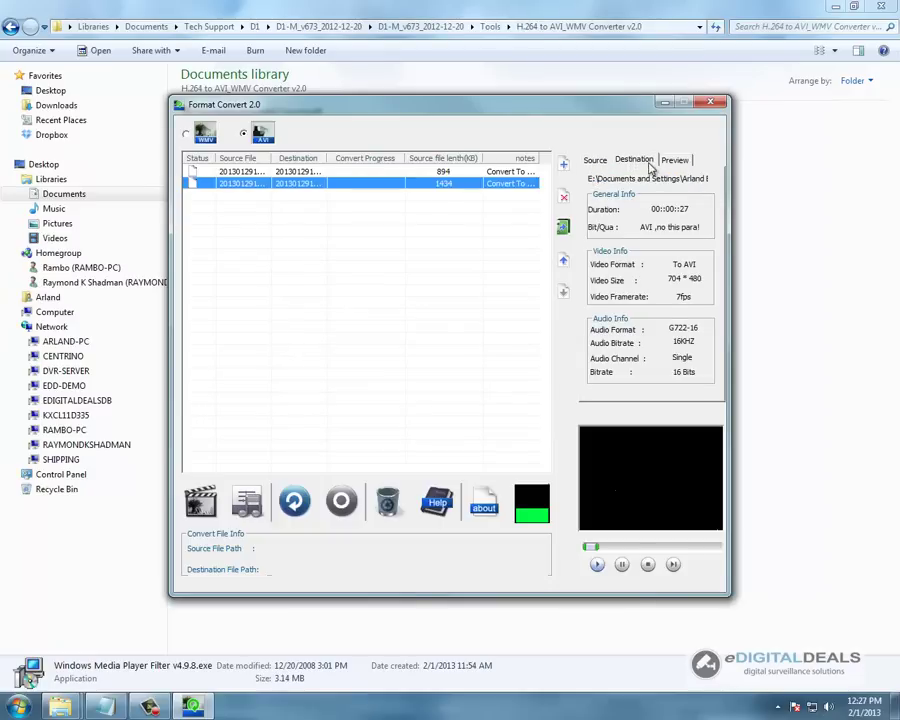
click(596, 161)
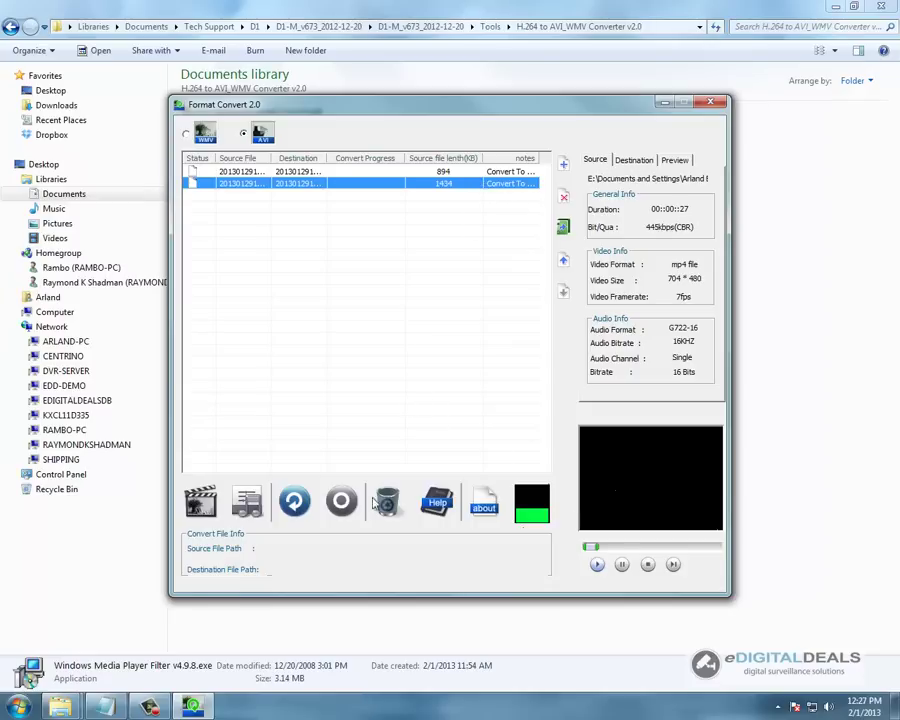
click(295, 505)
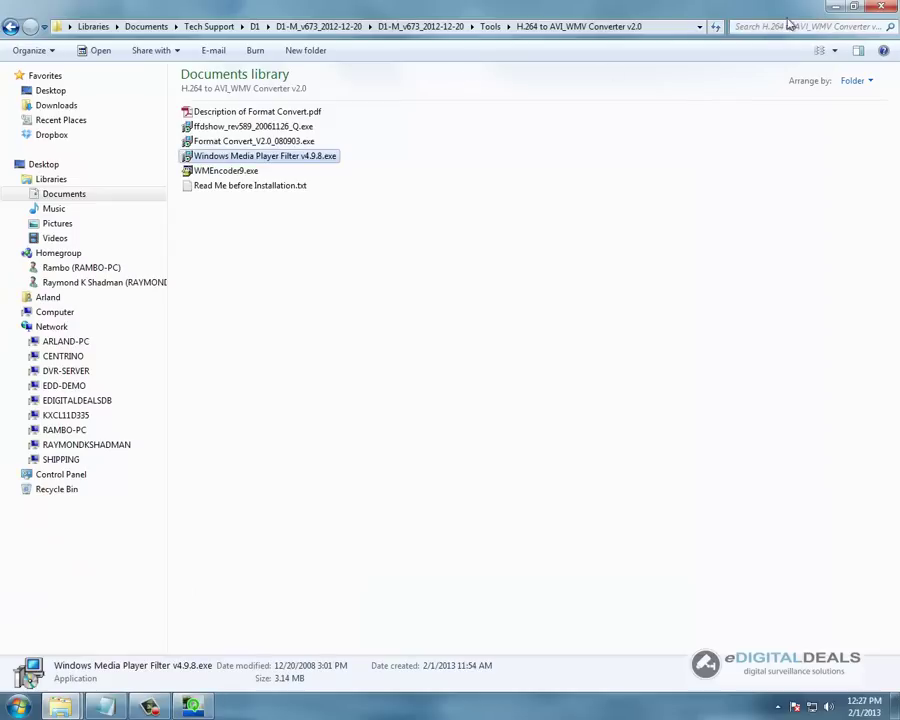
click(834, 7)
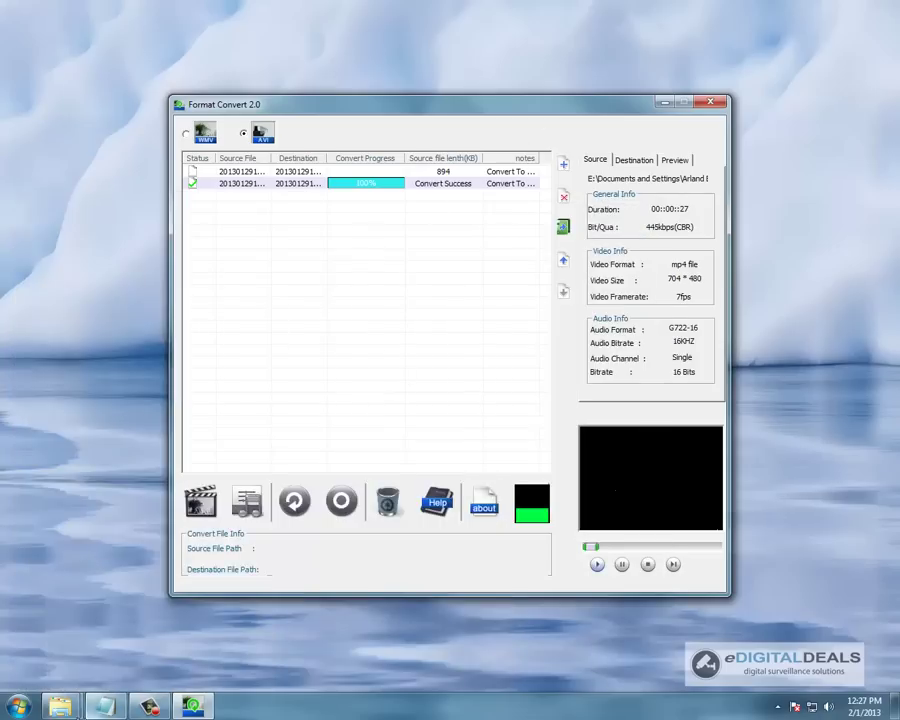
mouse_move(60, 707)
click(129, 605)
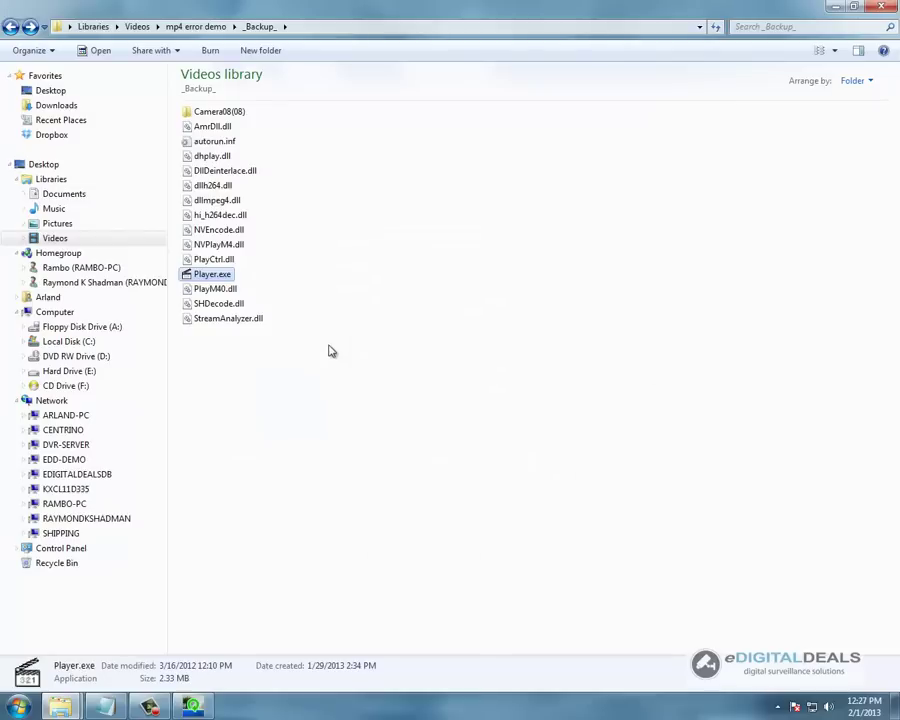
double_click(221, 115)
click(317, 144)
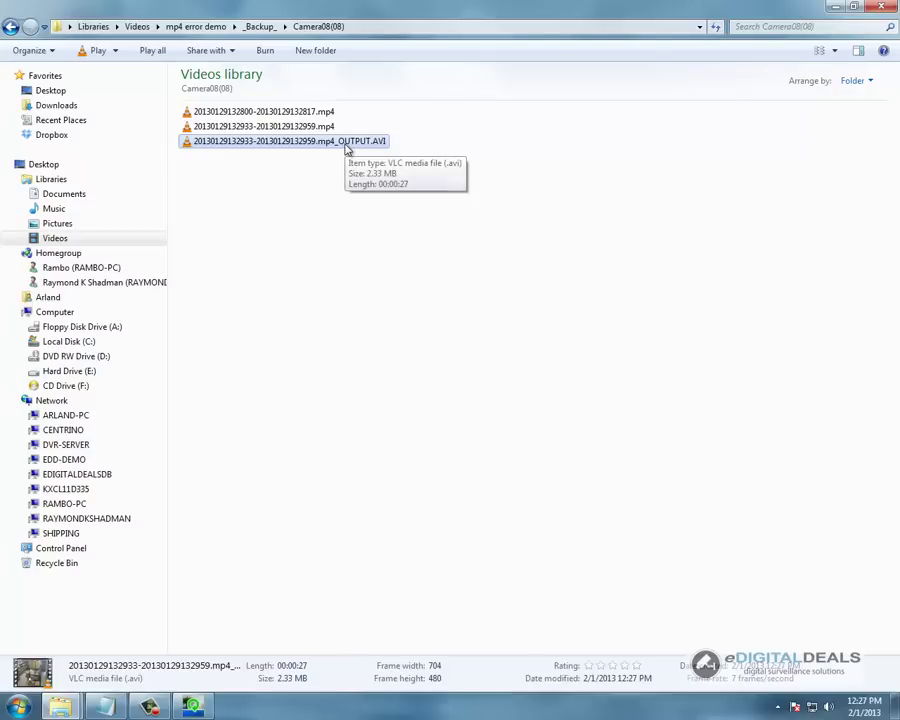
right_click(345, 142)
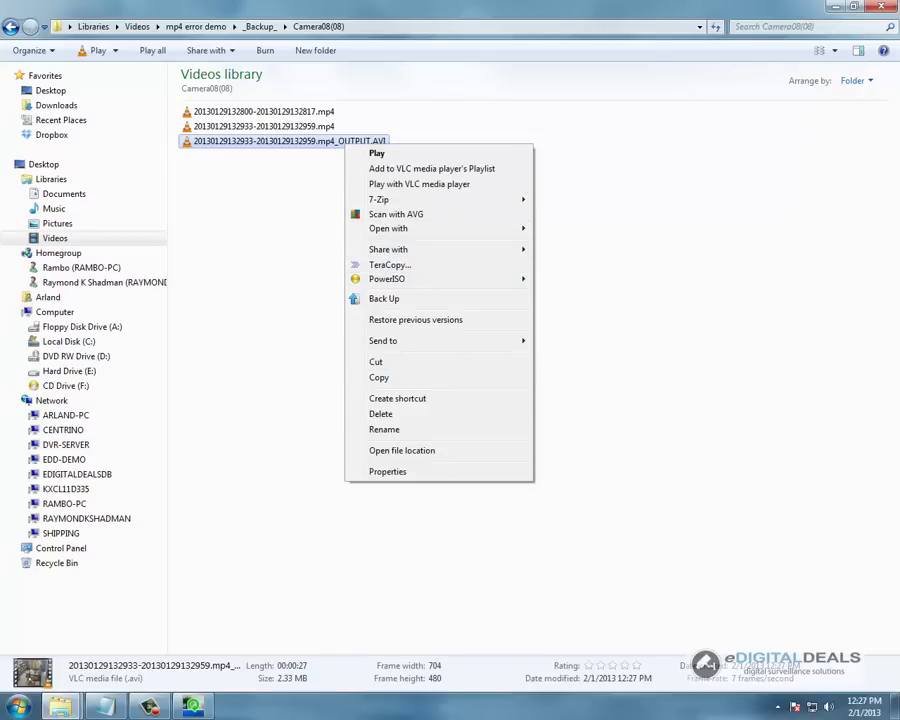
key(Escape)
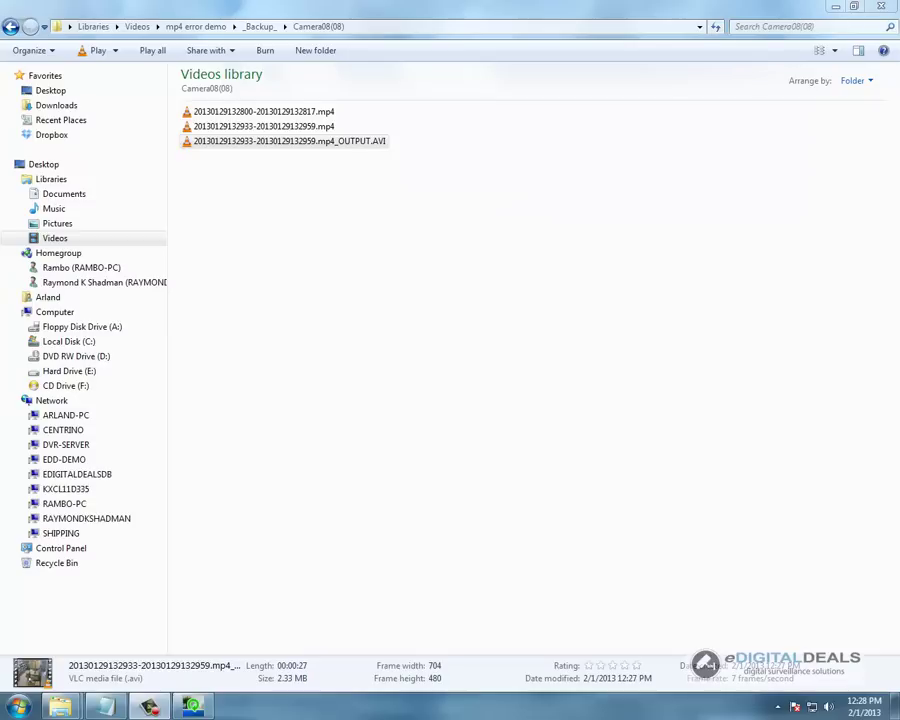
click(322, 145)
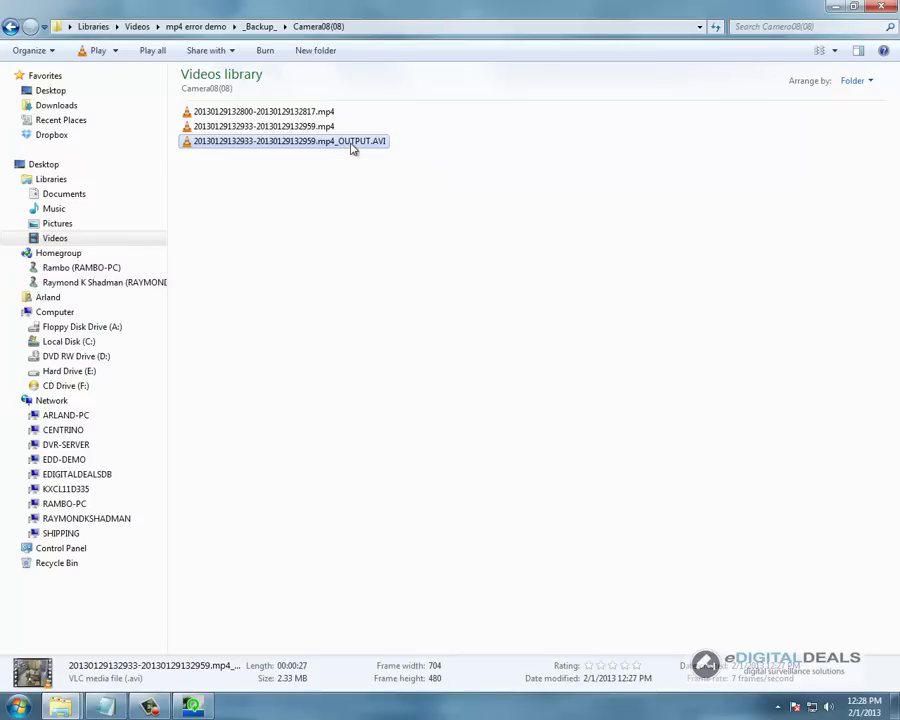
right_click(352, 148)
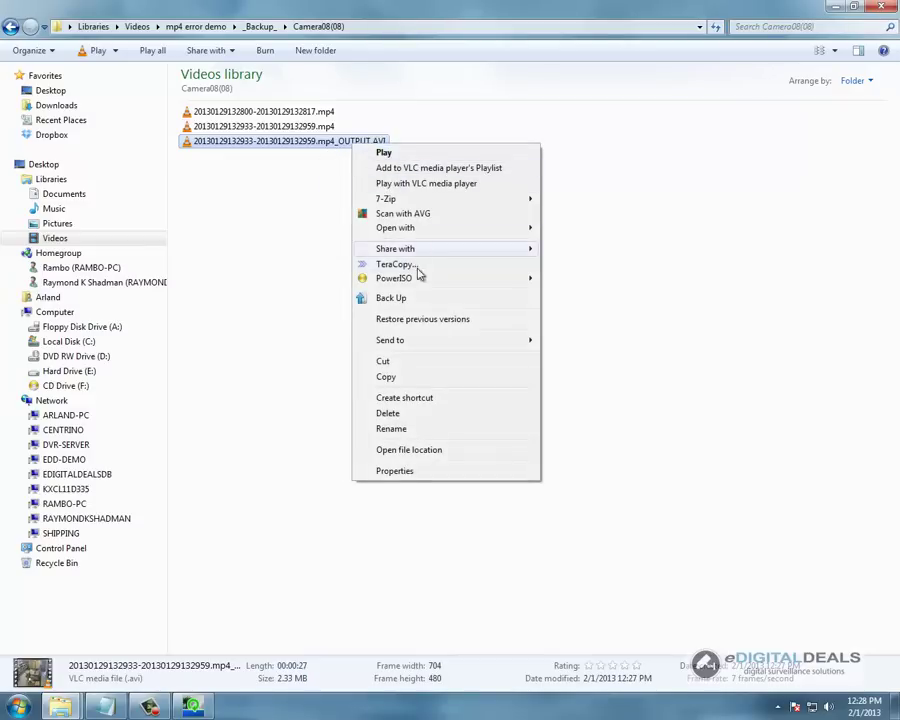
mouse_move(420, 229)
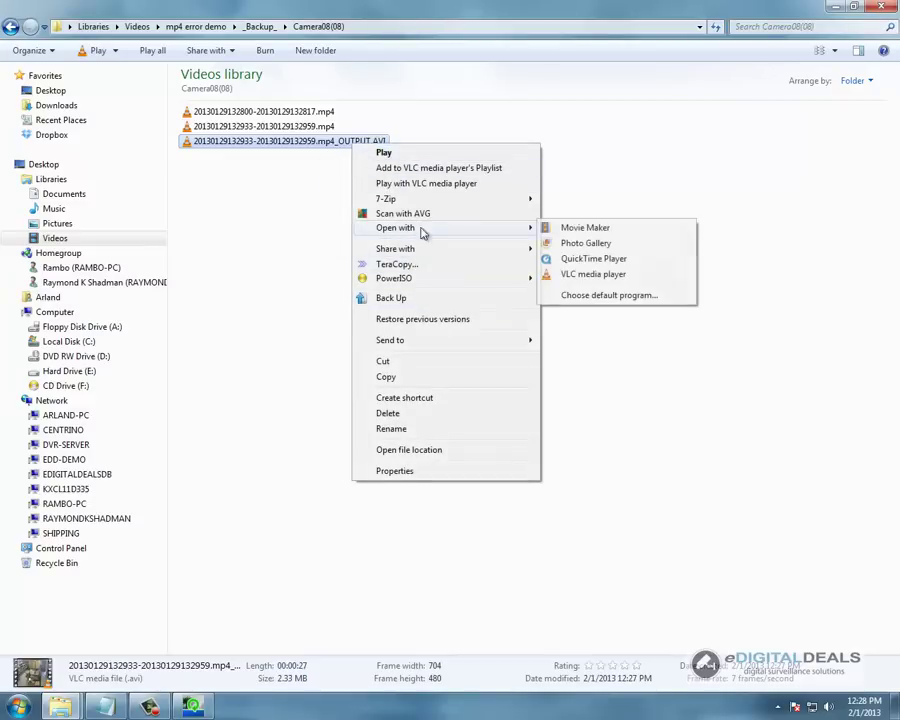
click(588, 277)
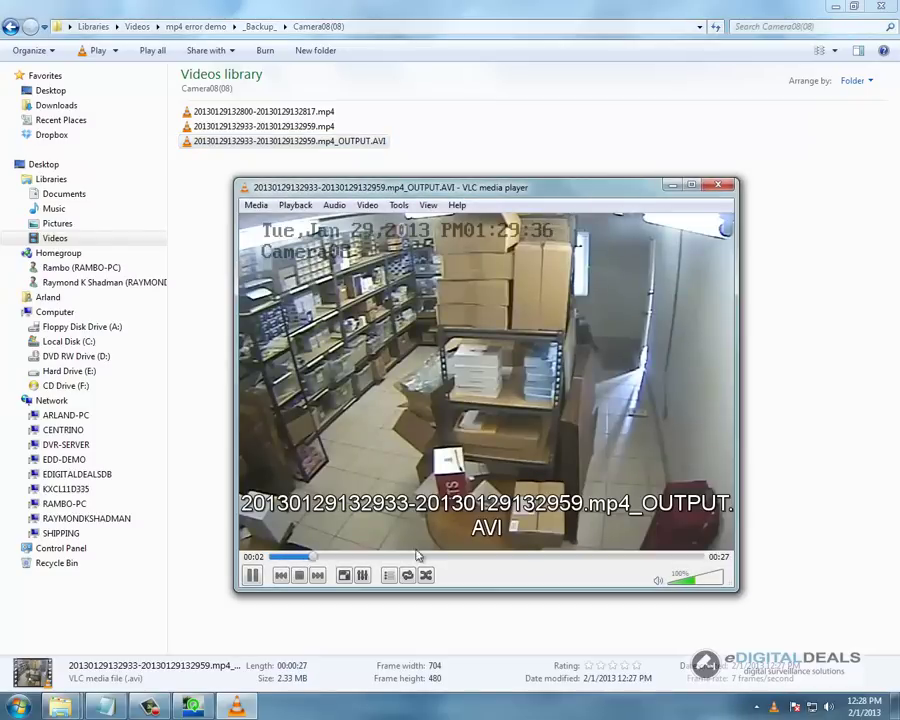
click(718, 186)
Launch Movie Maker from the installed programs and minimize its window.
key(super)
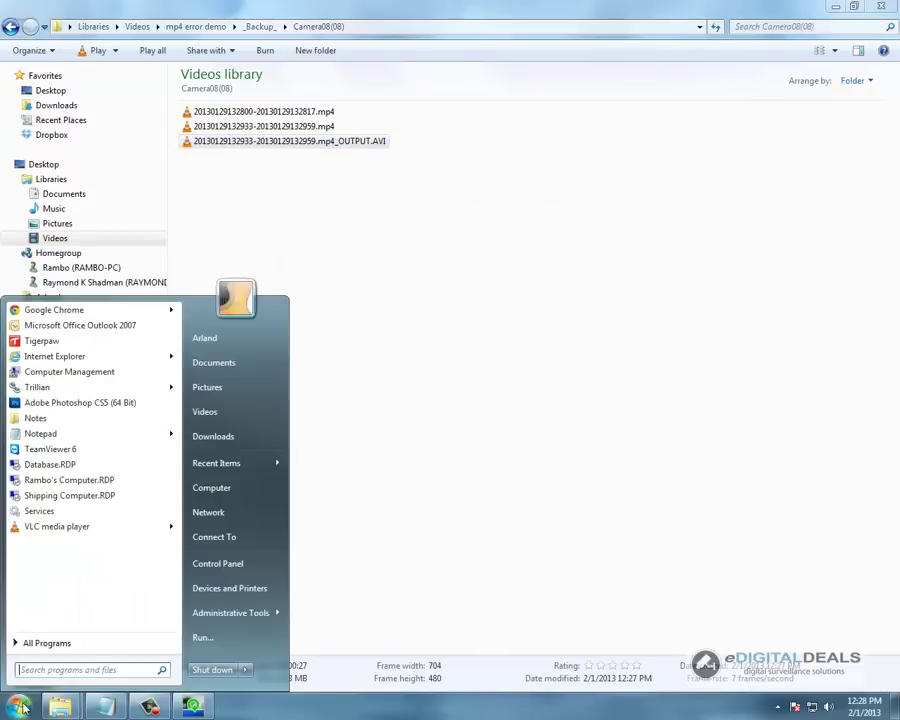
click(150, 643)
scroll(100, 330, up, 4)
click(60, 379)
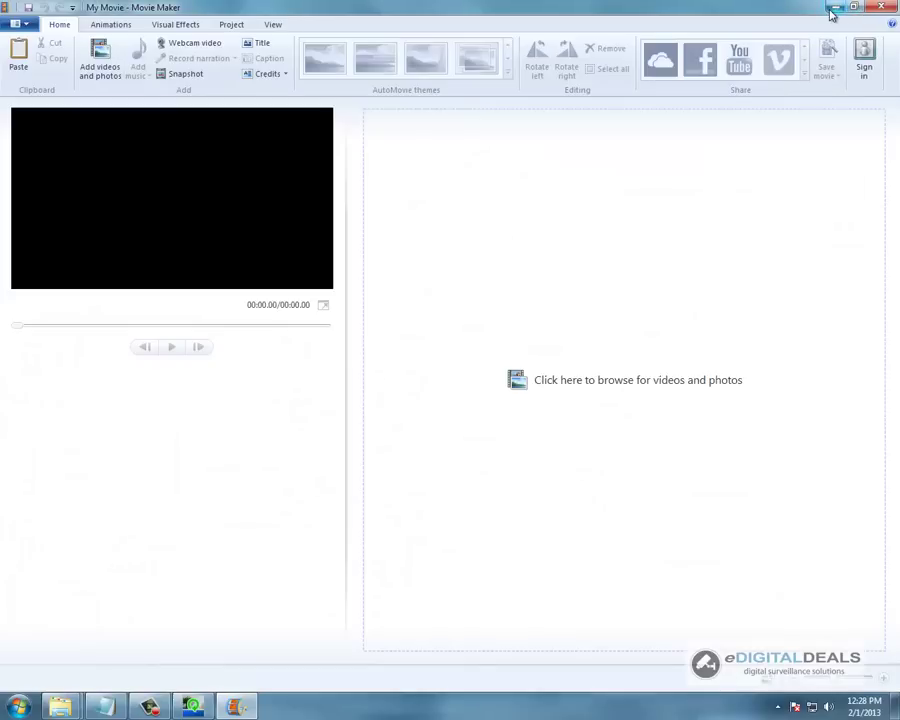
click(834, 8)
click(318, 114)
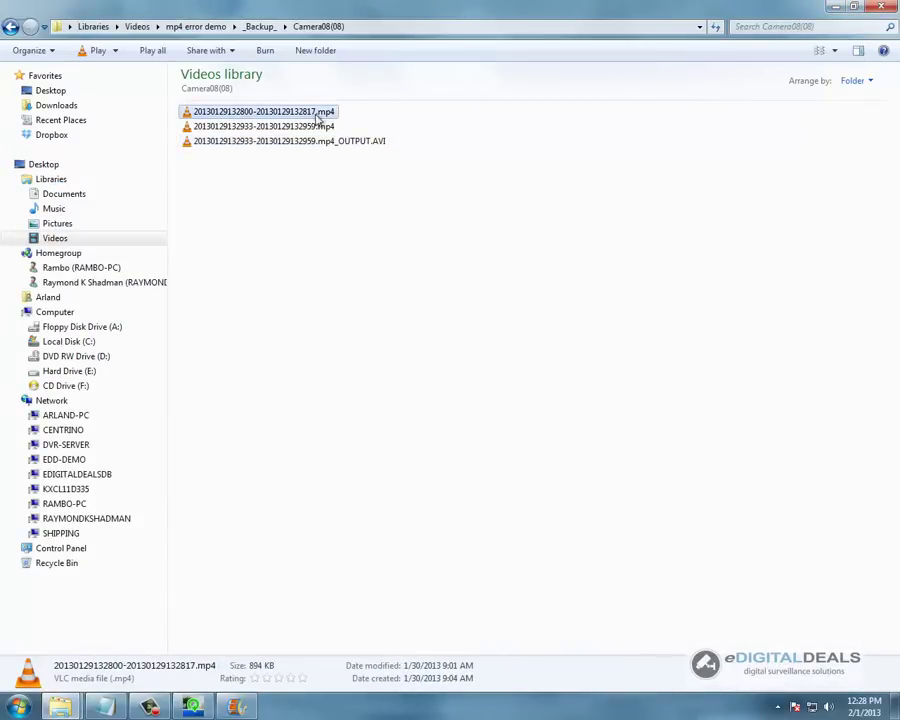
click(259, 126)
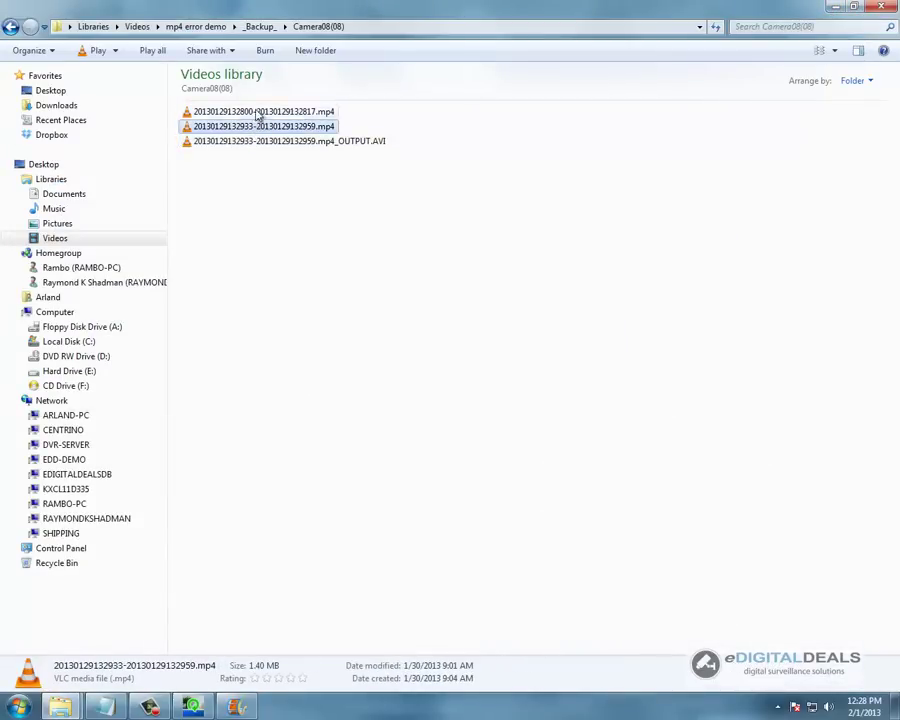
click(374, 142)
click(300, 114)
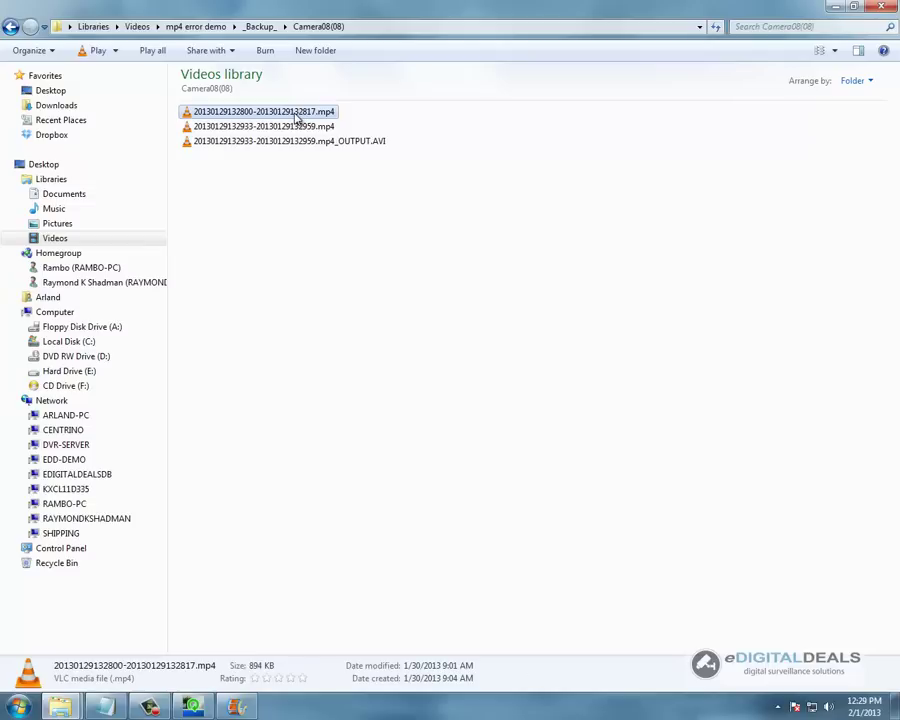
right_click(296, 118)
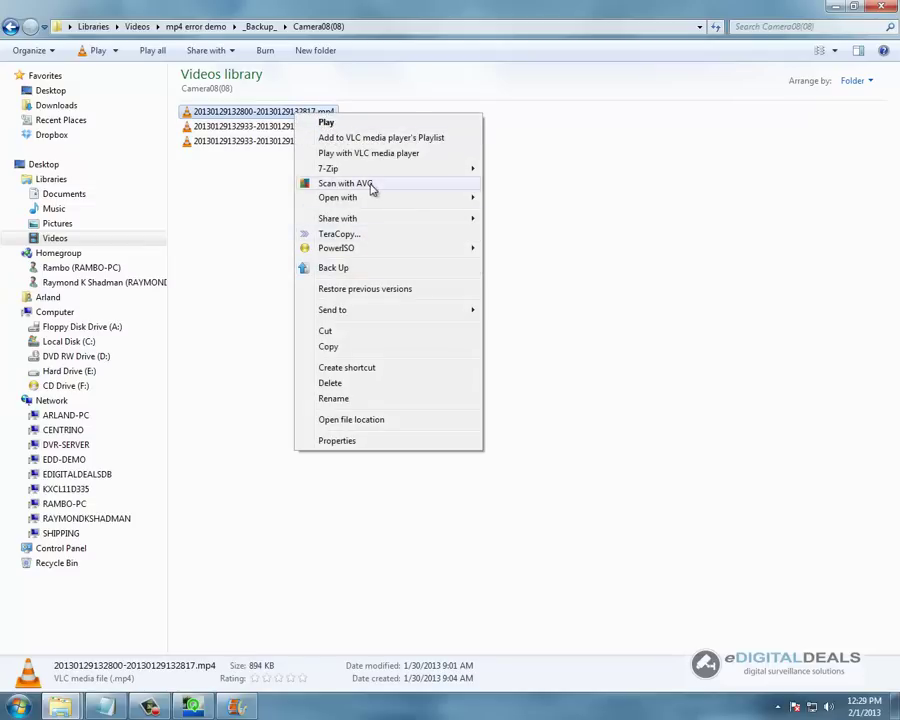
mouse_move(377, 205)
click(530, 229)
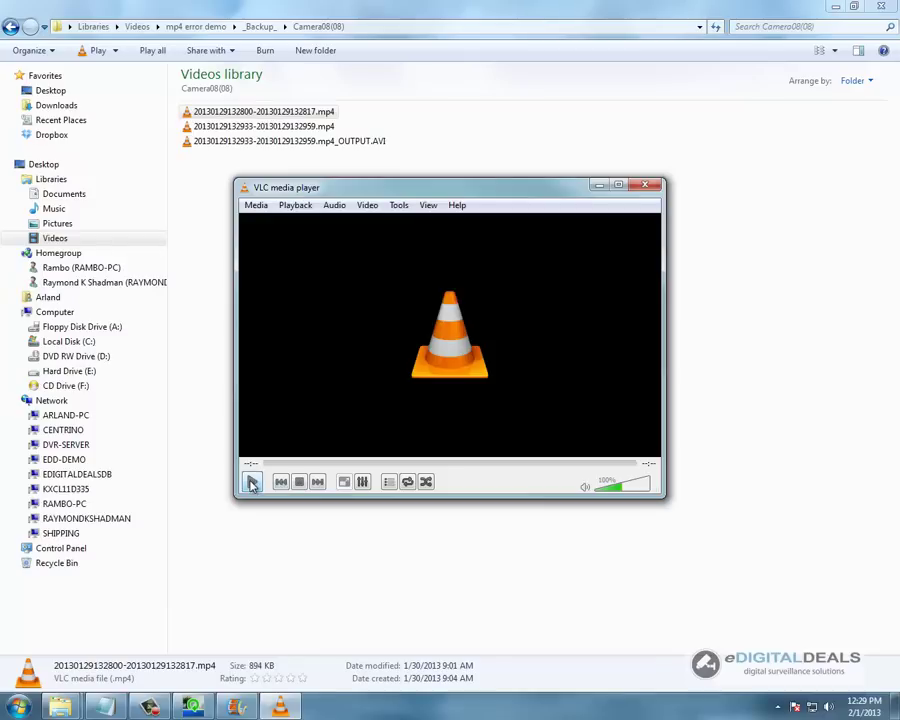
click(256, 205)
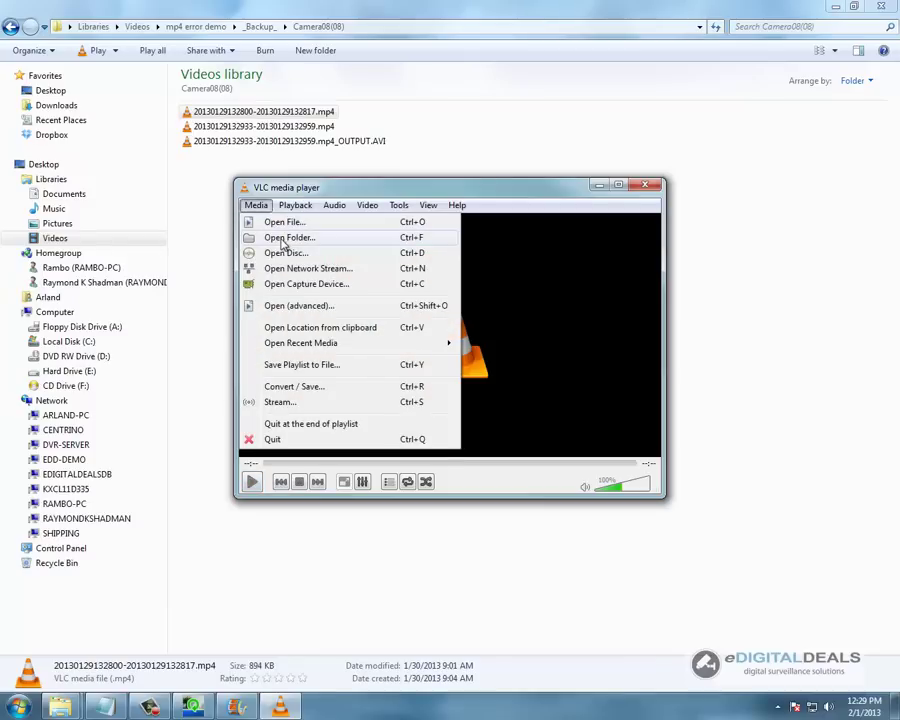
click(287, 237)
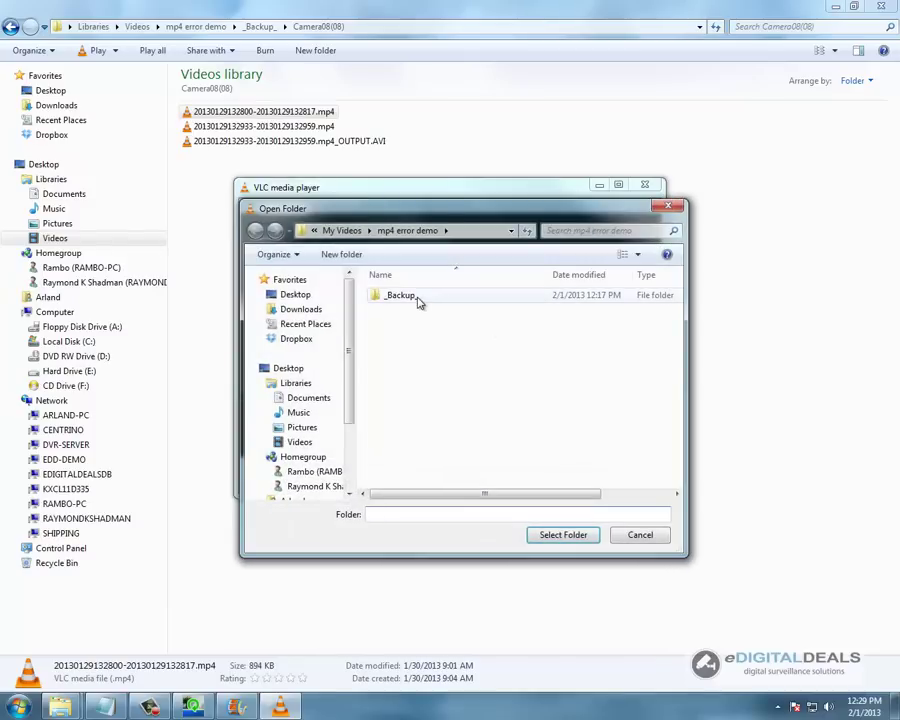
double_click(393, 295)
click(407, 298)
double_click(407, 297)
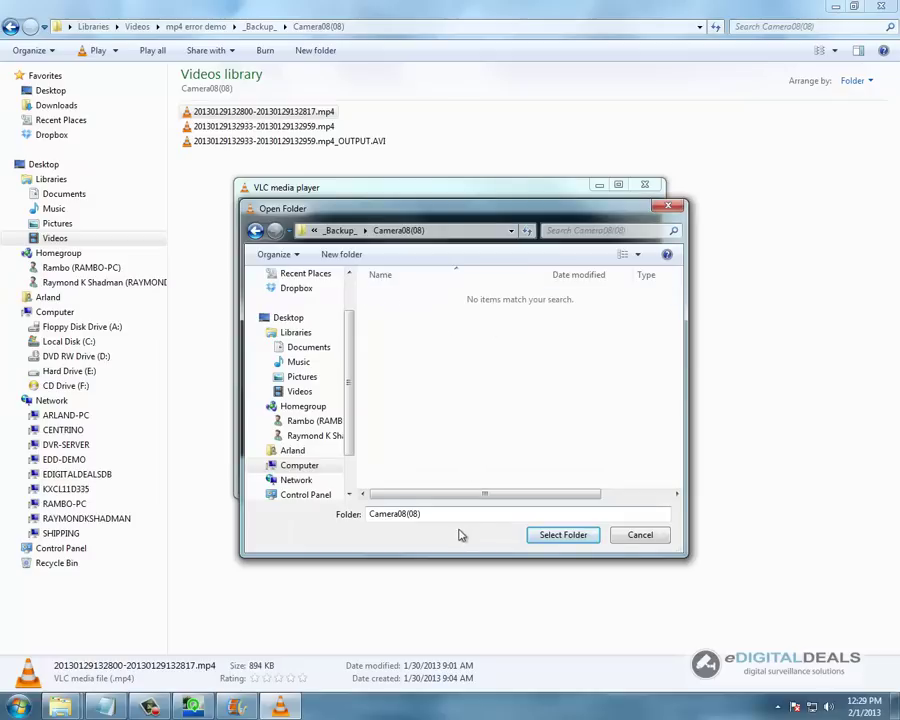
click(632, 540)
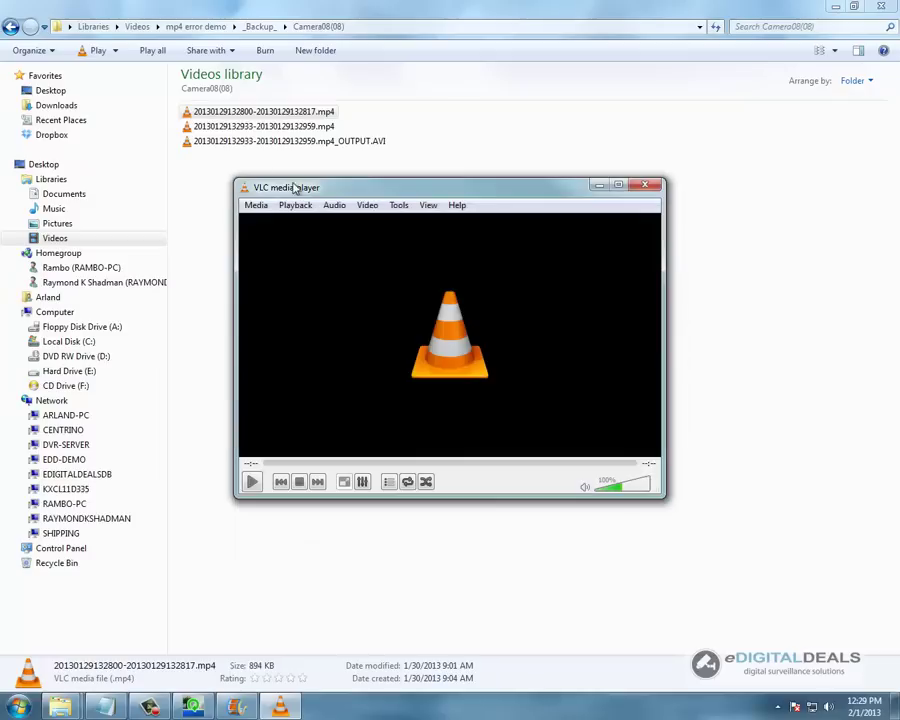
click(256, 204)
click(270, 221)
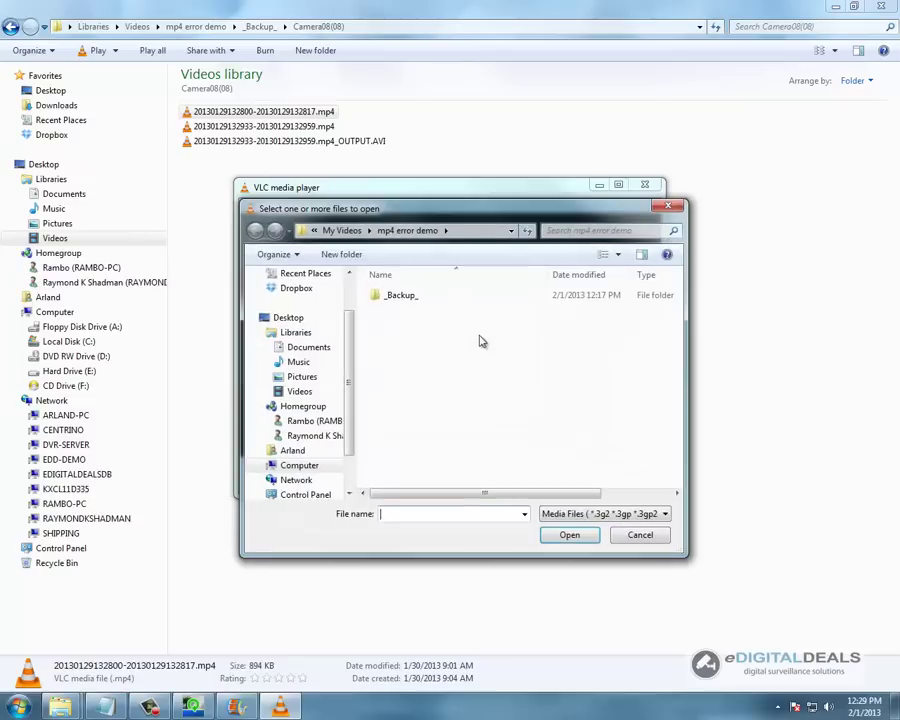
double_click(400, 295)
double_click(402, 296)
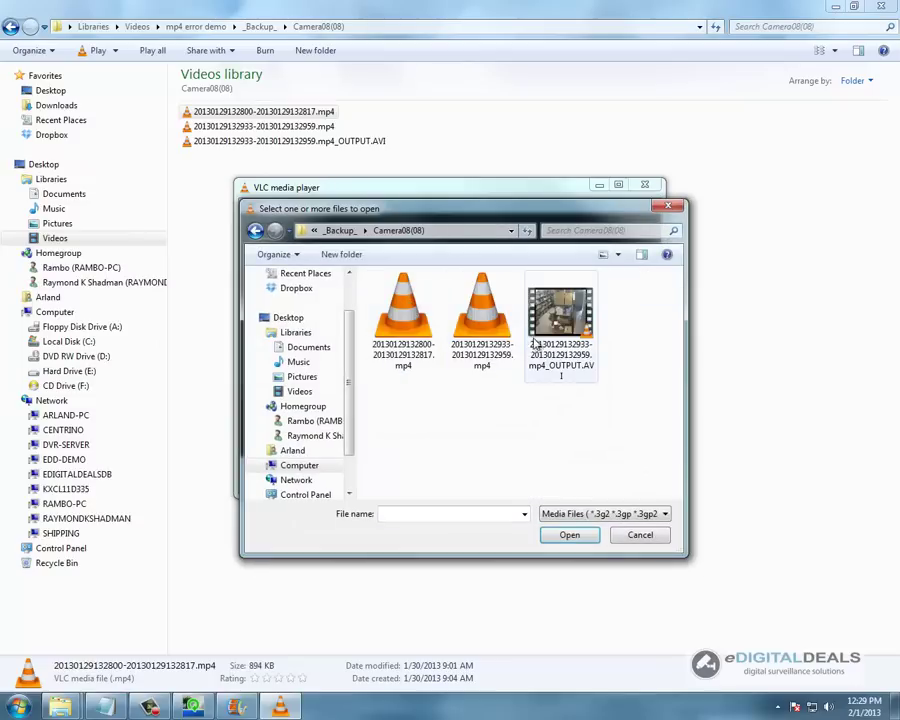
double_click(484, 330)
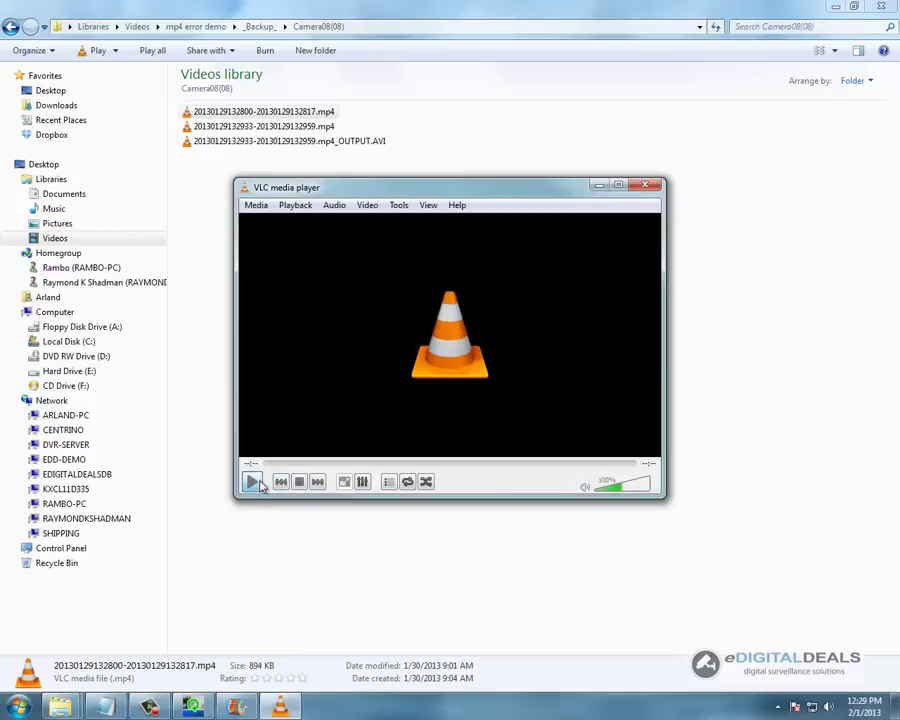
click(645, 185)
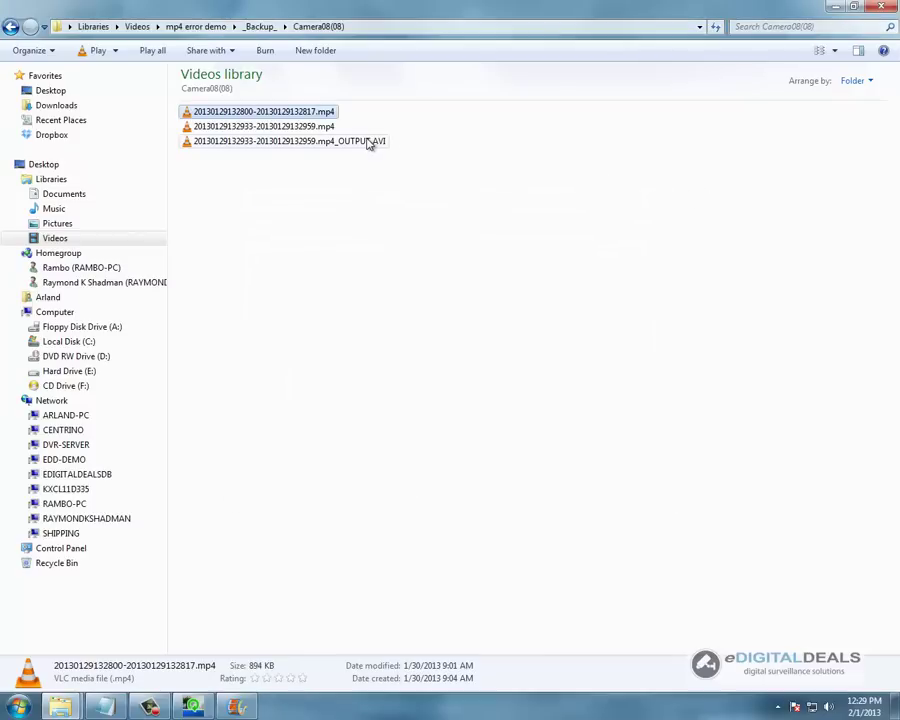
Play the converted AVI in VLC again for comparison with the original MP4 files, and close the player.
double_click(370, 141)
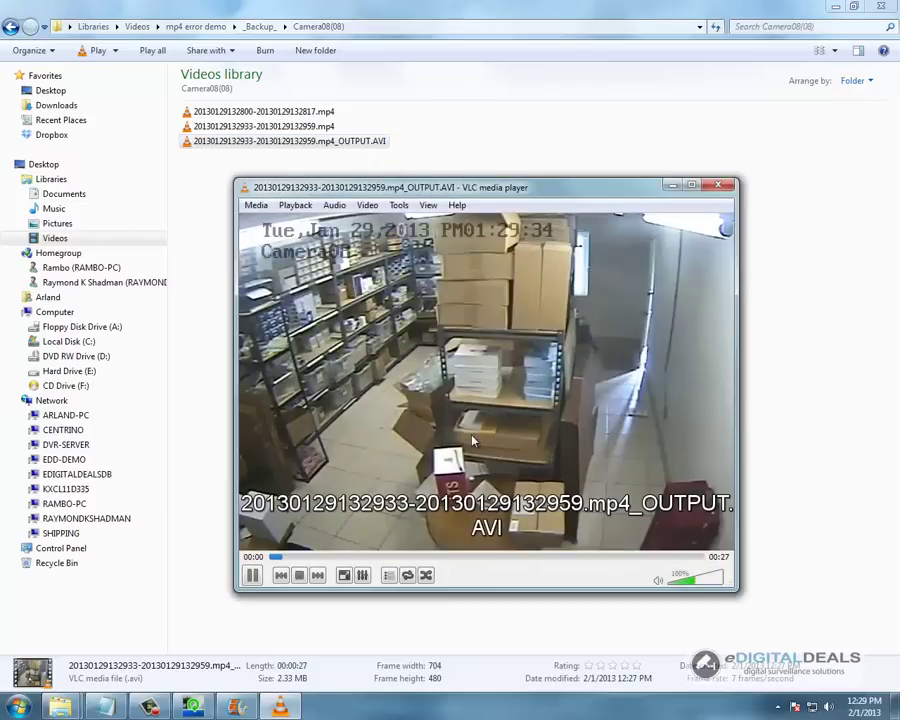
click(718, 186)
click(250, 704)
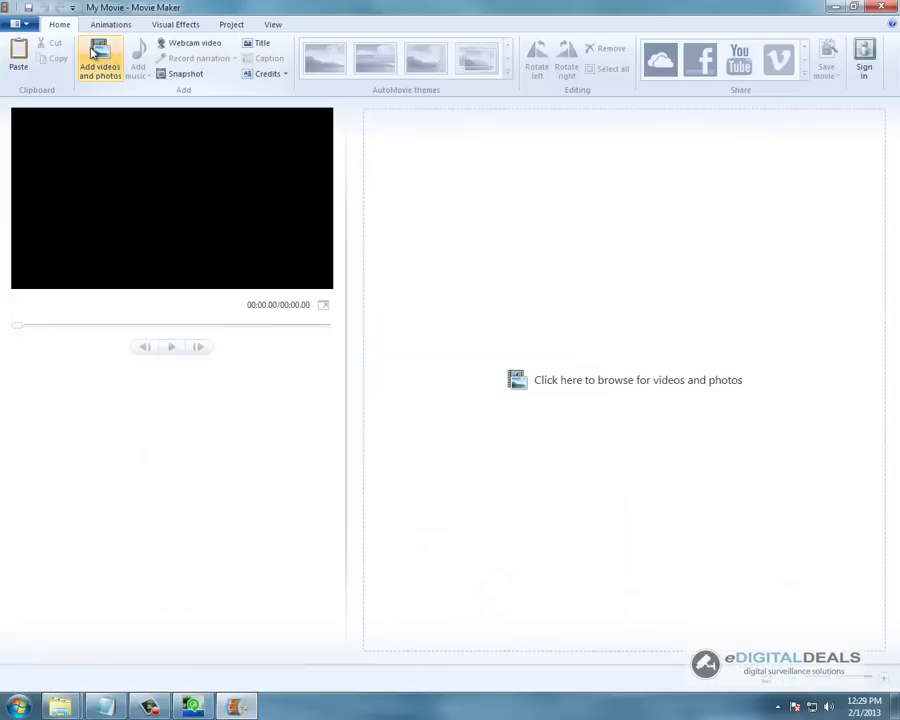
click(115, 68)
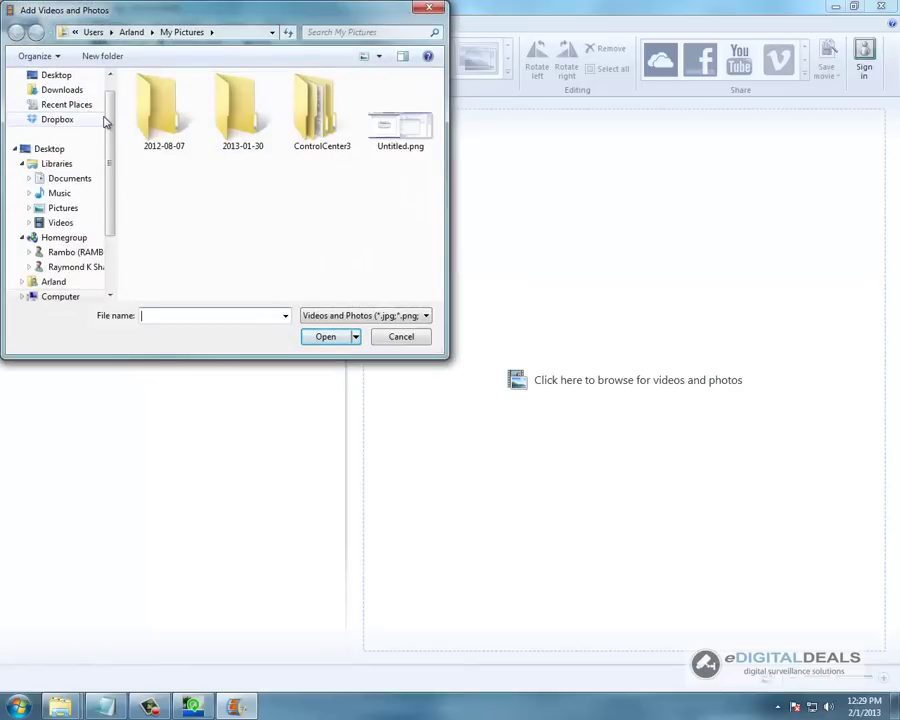
scroll(108, 125, down, 2)
click(60, 163)
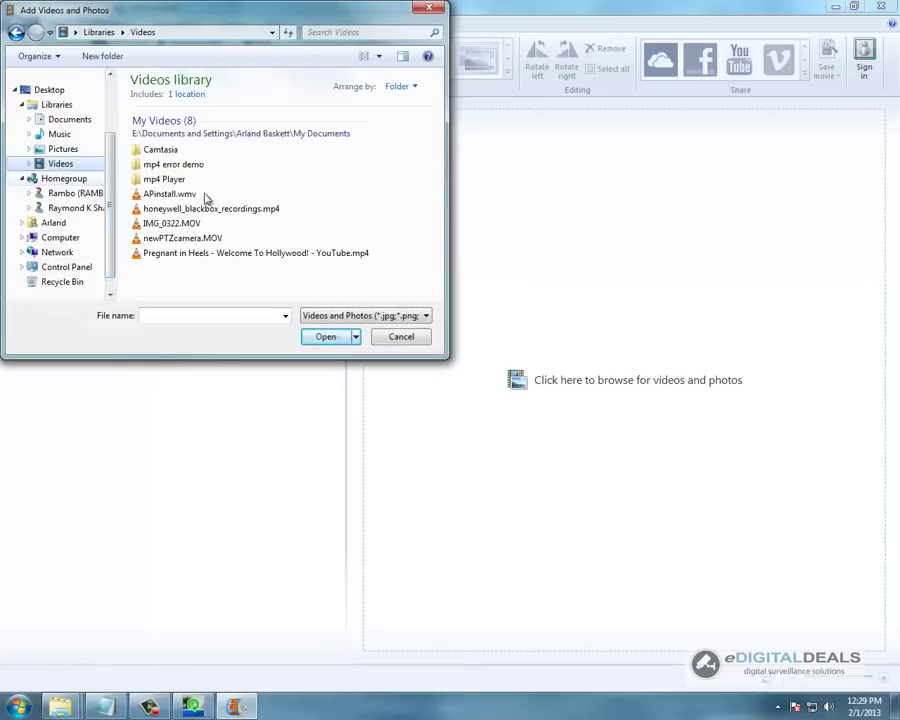
double_click(140, 164)
double_click(150, 119)
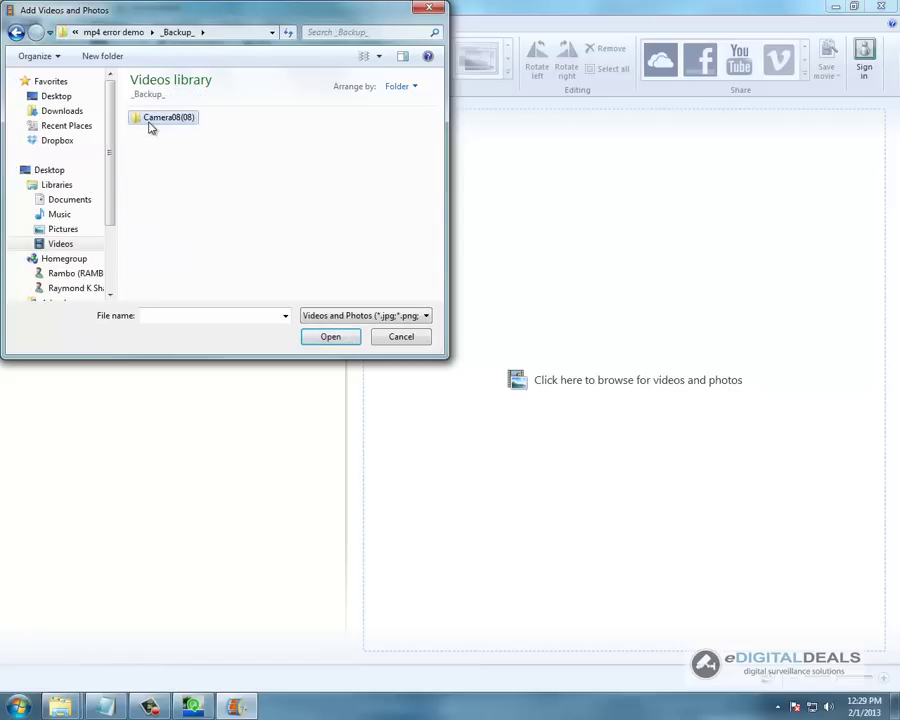
double_click(151, 126)
click(212, 148)
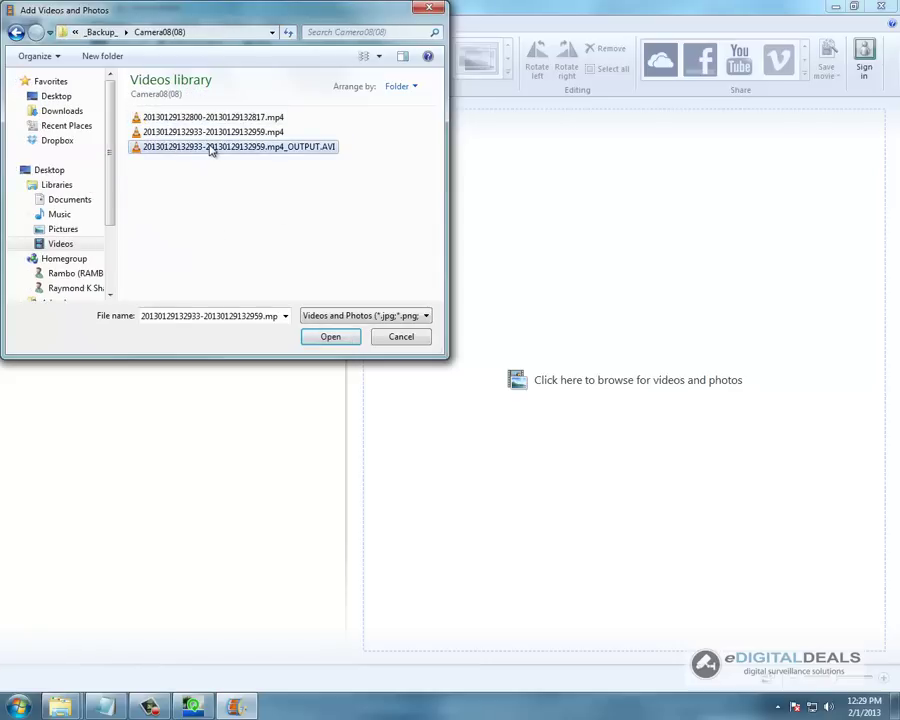
click(348, 338)
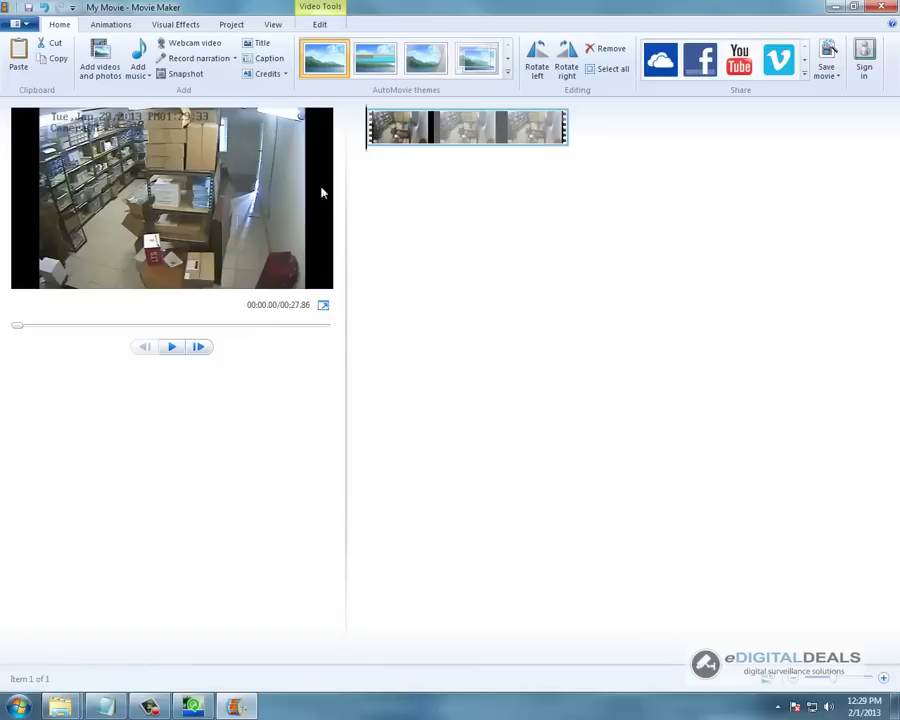
click(174, 347)
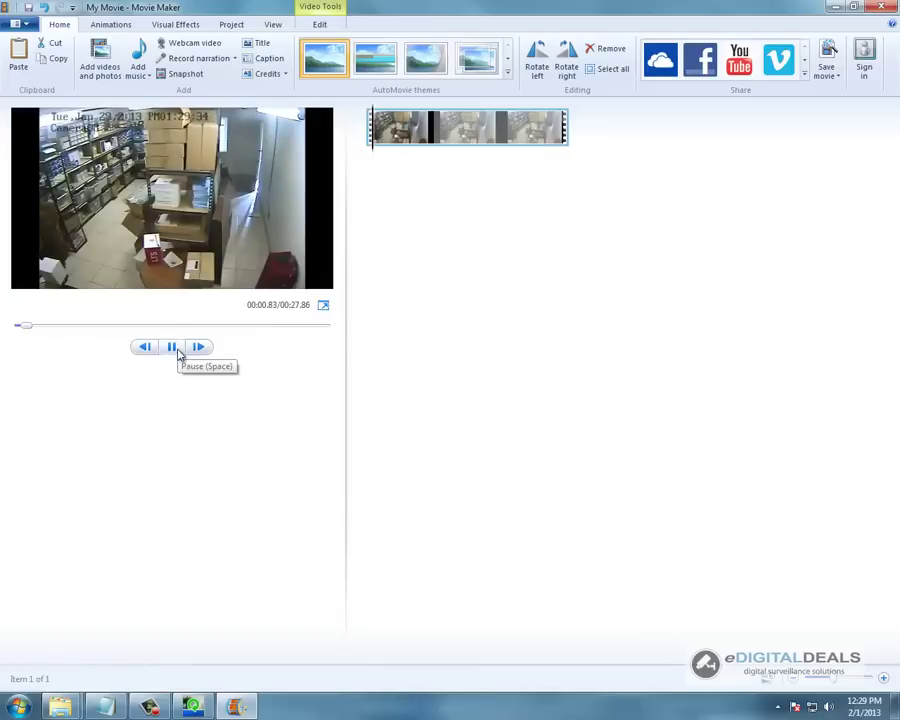
Pause the preview near the clip's start and add the caption "TEST EDIT FOR WATERMARKING DEMO" there.
click(176, 348)
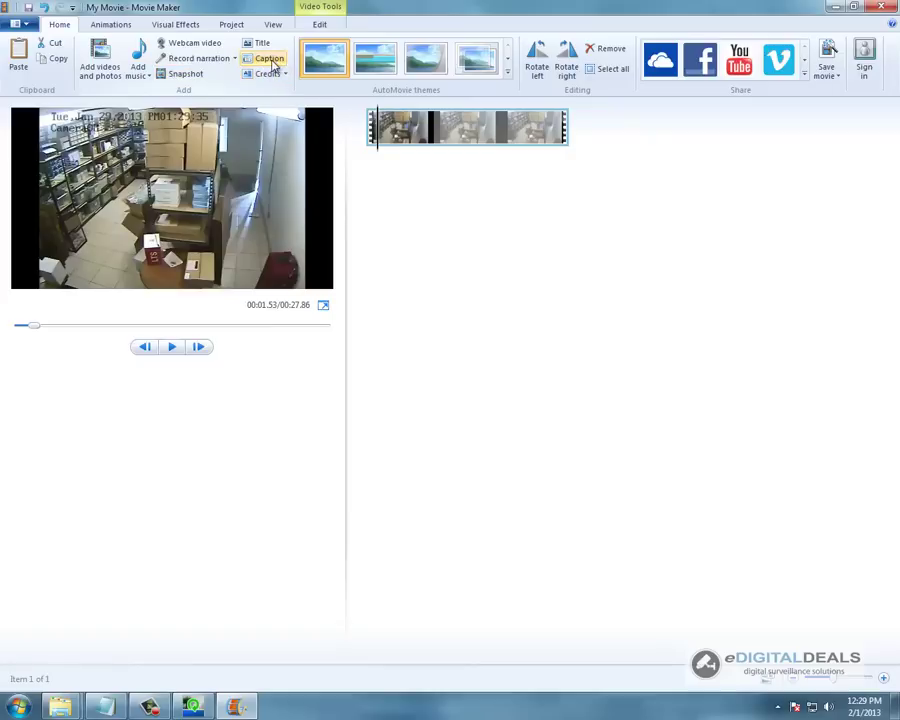
click(270, 60)
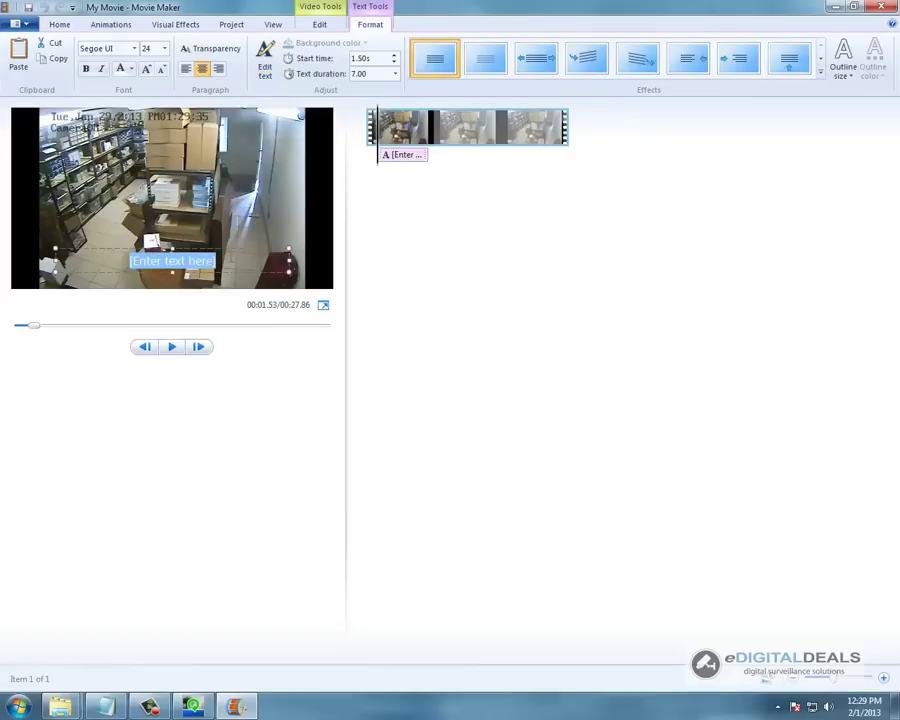
key(BackSpace)
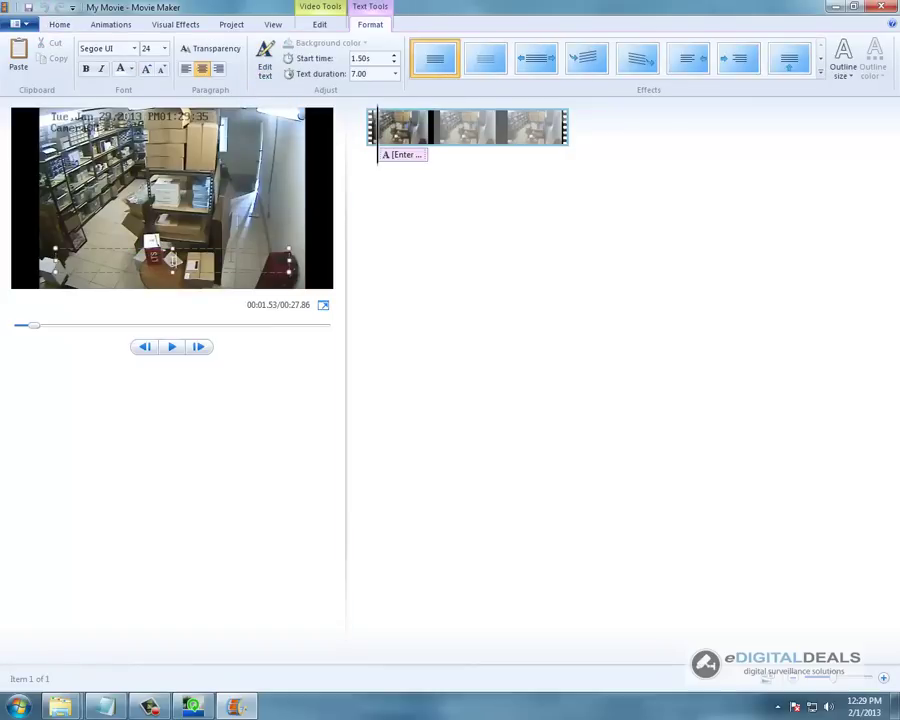
text(TEST EDIT FOR)
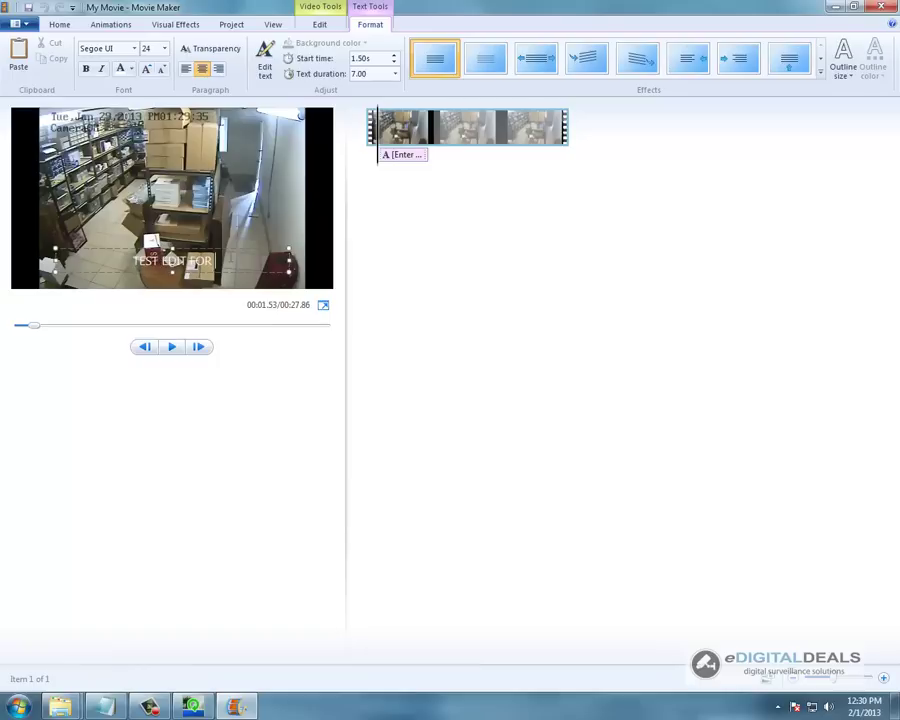
text( WATERMARKIN)
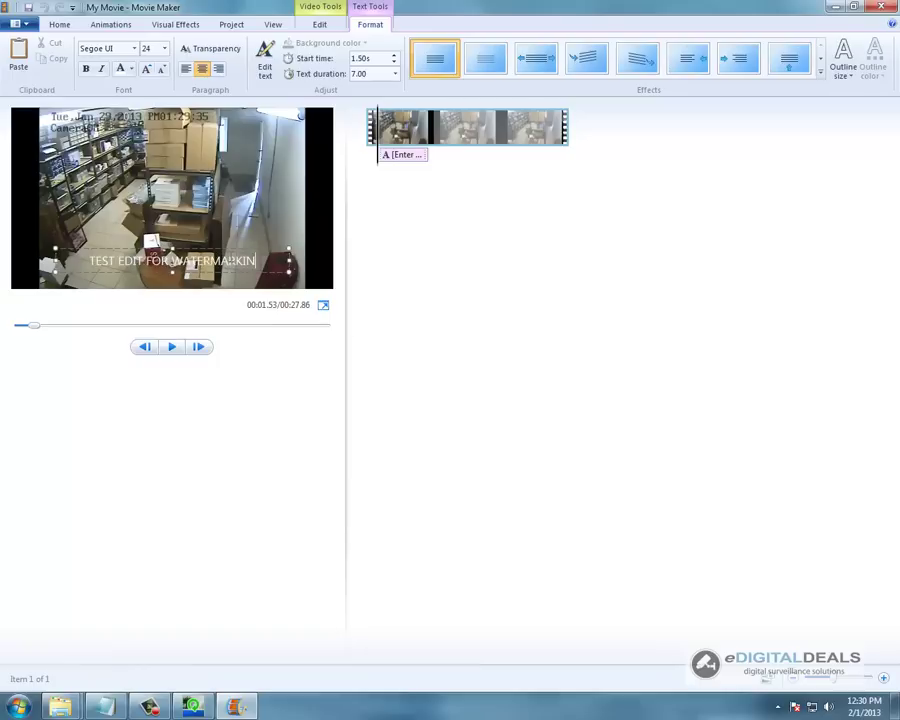
text(G DEMO)
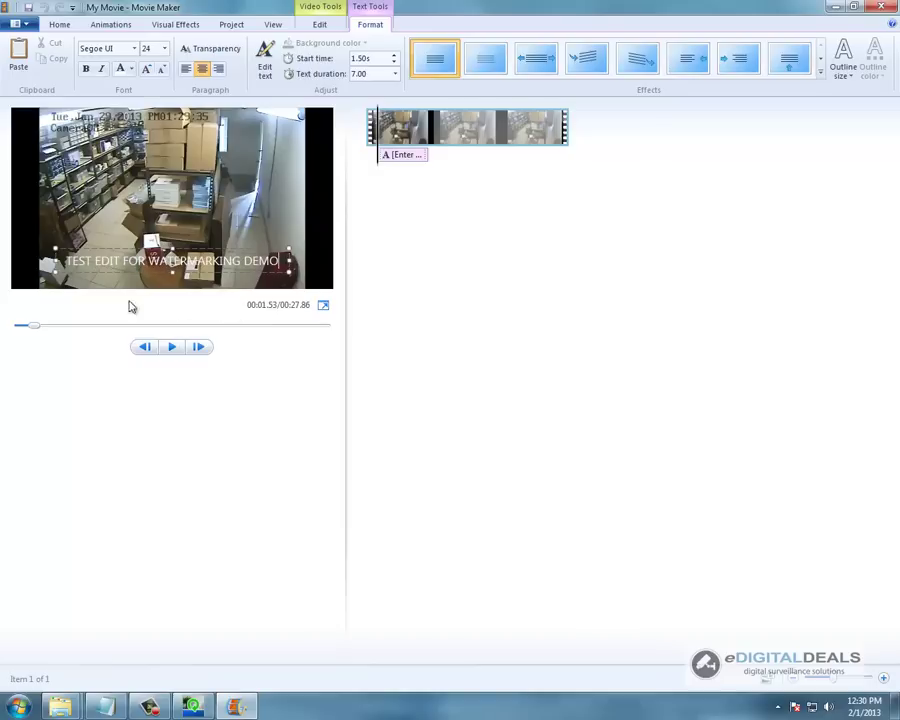
Start saving the movie with the settings recommended for this project, choosing Windows Media Video File (*.wmv) as the file type.
click(14, 24)
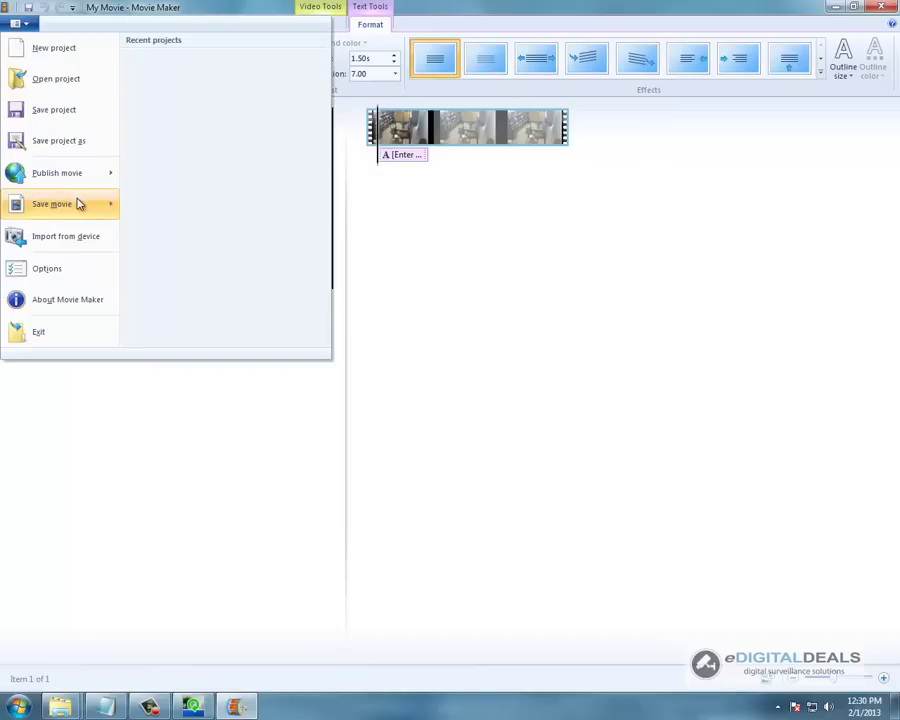
mouse_move(78, 204)
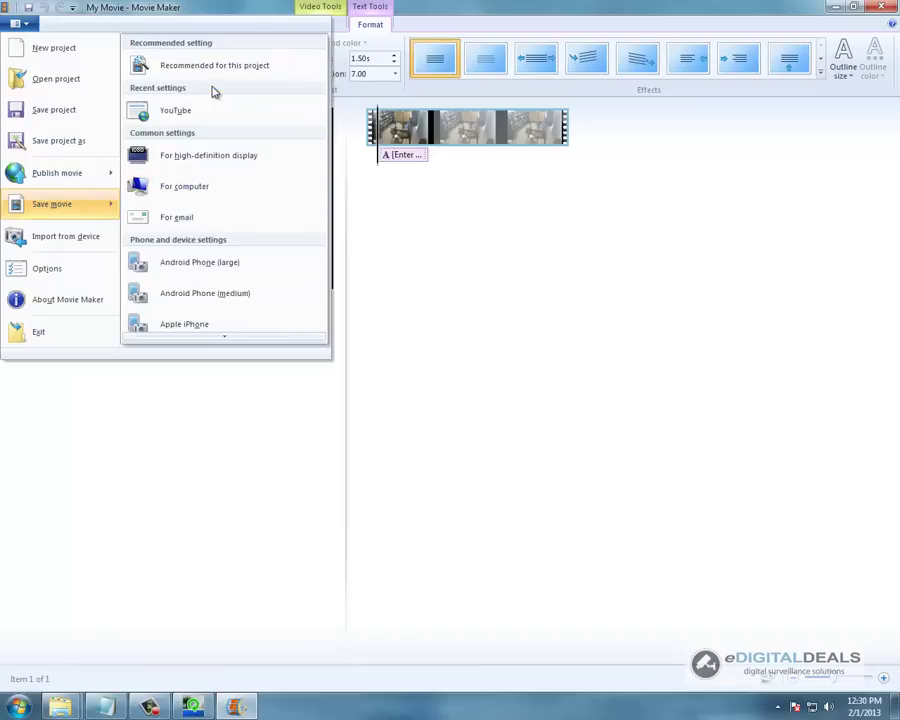
scroll(222, 177, down, 4)
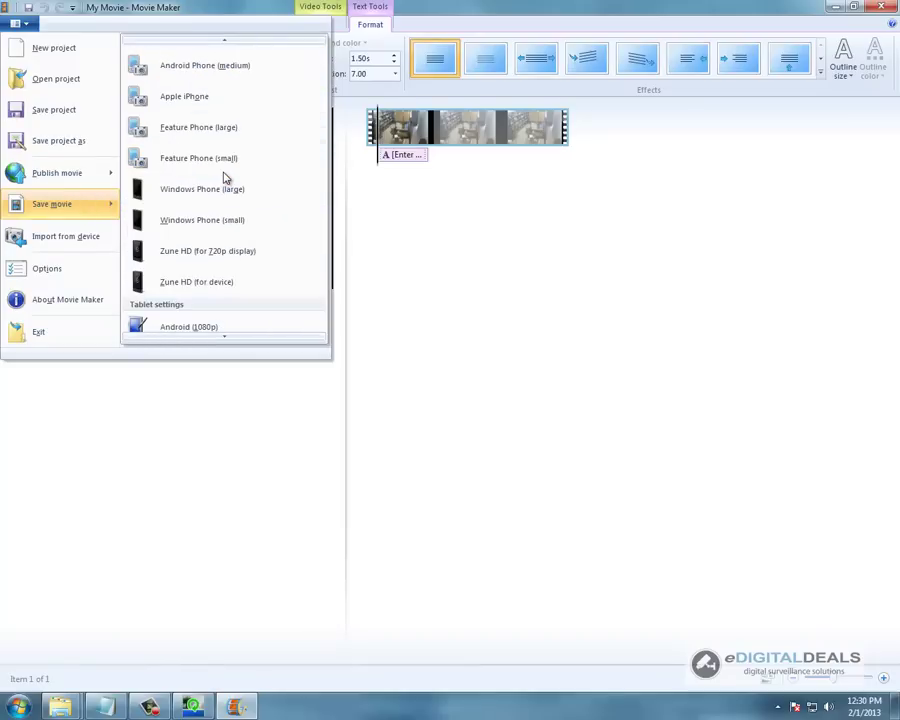
scroll(224, 170, up, 4)
click(212, 68)
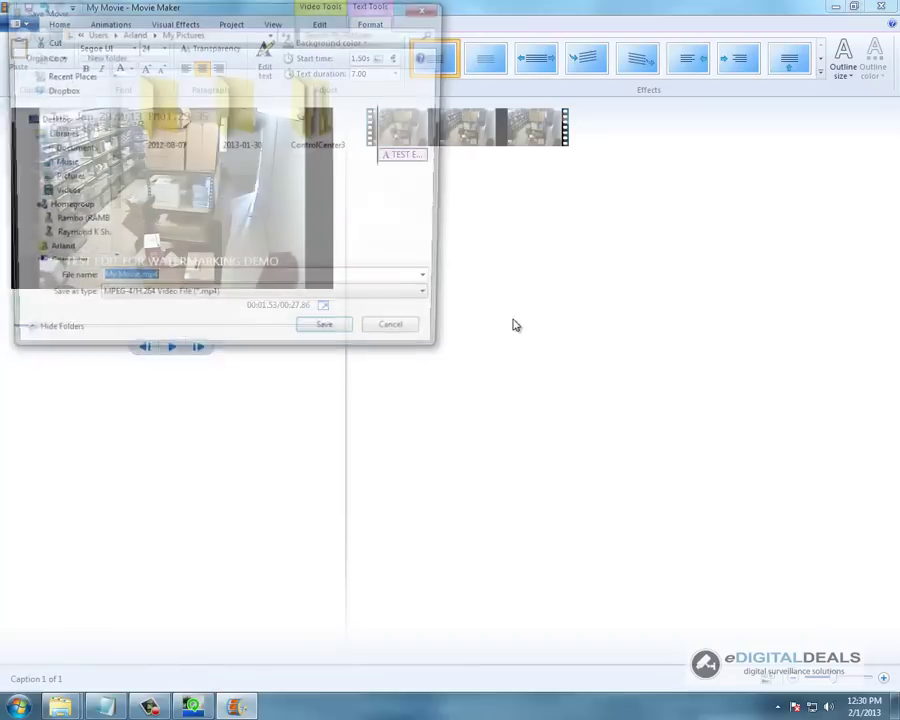
click(328, 301)
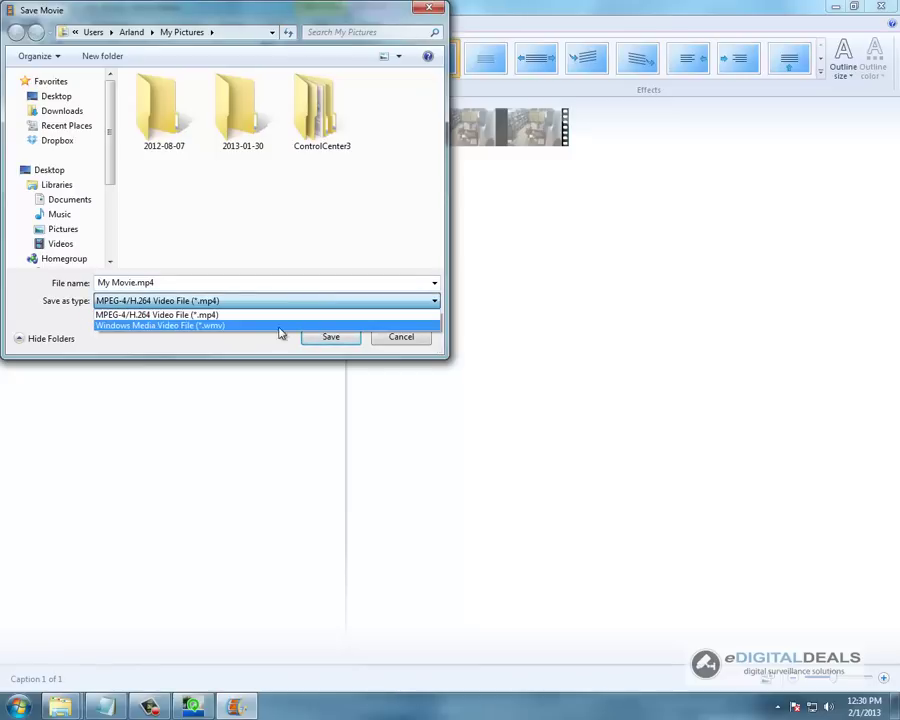
click(237, 326)
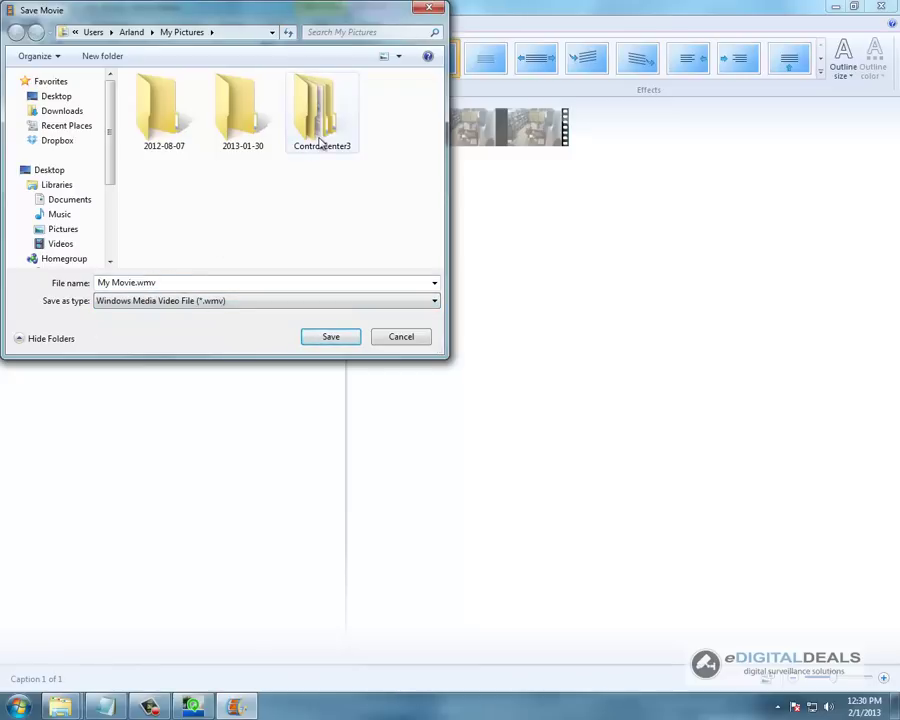
Save the movie as Camera08(08).wmv in the mp4 error demo folder of the Videos library.
click(60, 243)
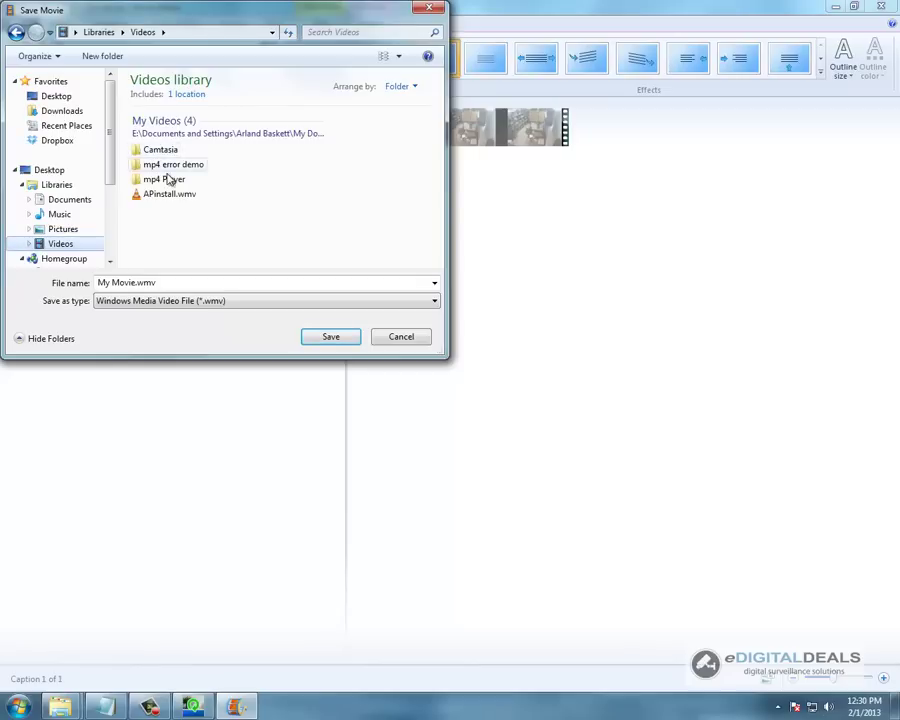
double_click(172, 164)
drag(139, 282, 72, 283)
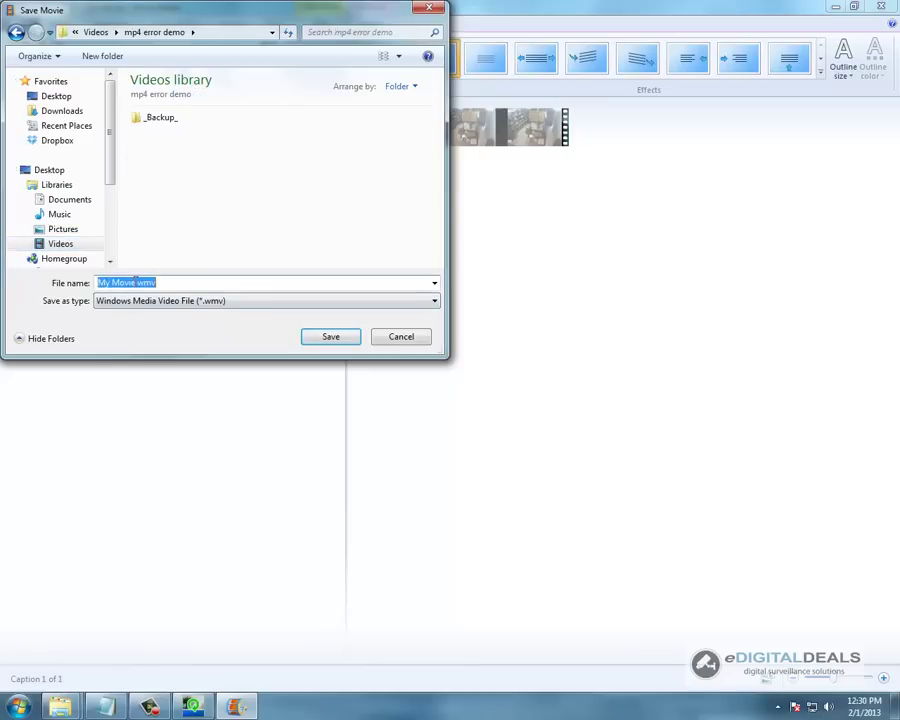
key(BackSpace)
text(Camera08(08)
key(Return)
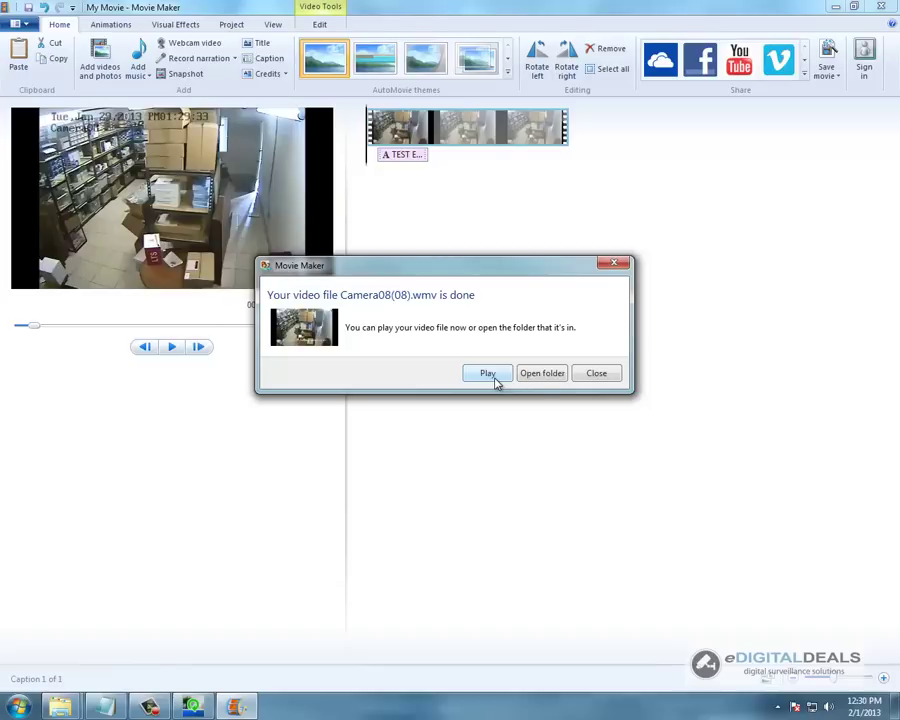
Dismiss the export completion dialog and close Movie Maker without saving the project.
click(606, 379)
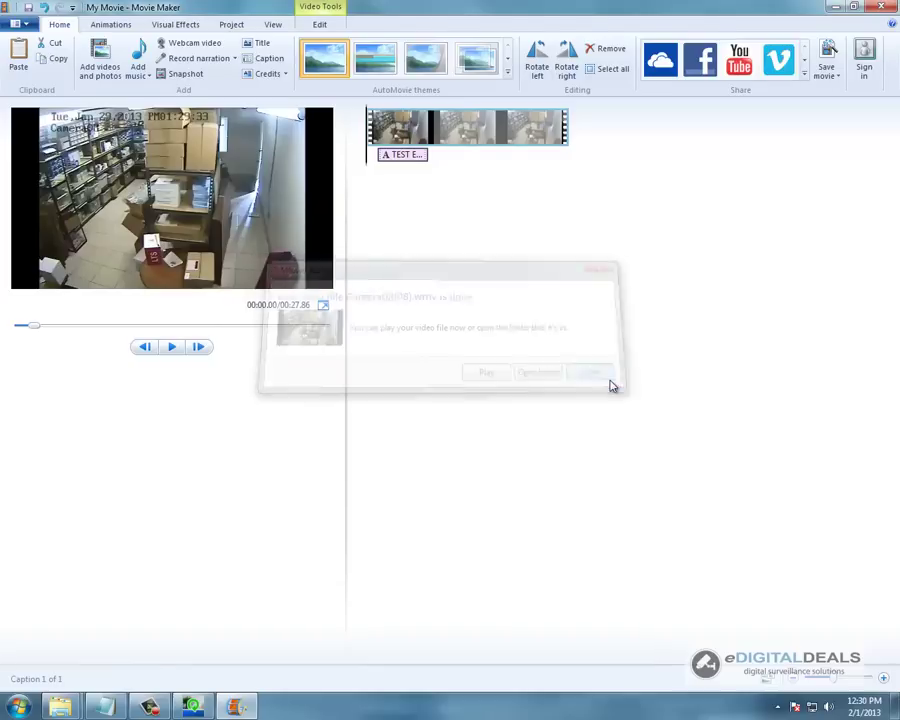
click(872, 7)
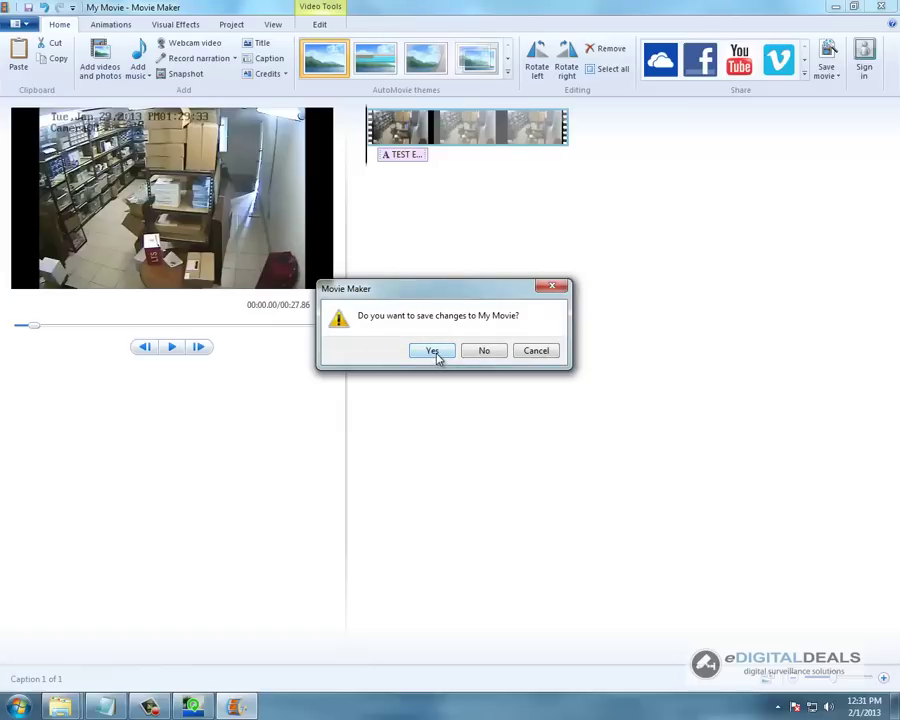
click(478, 352)
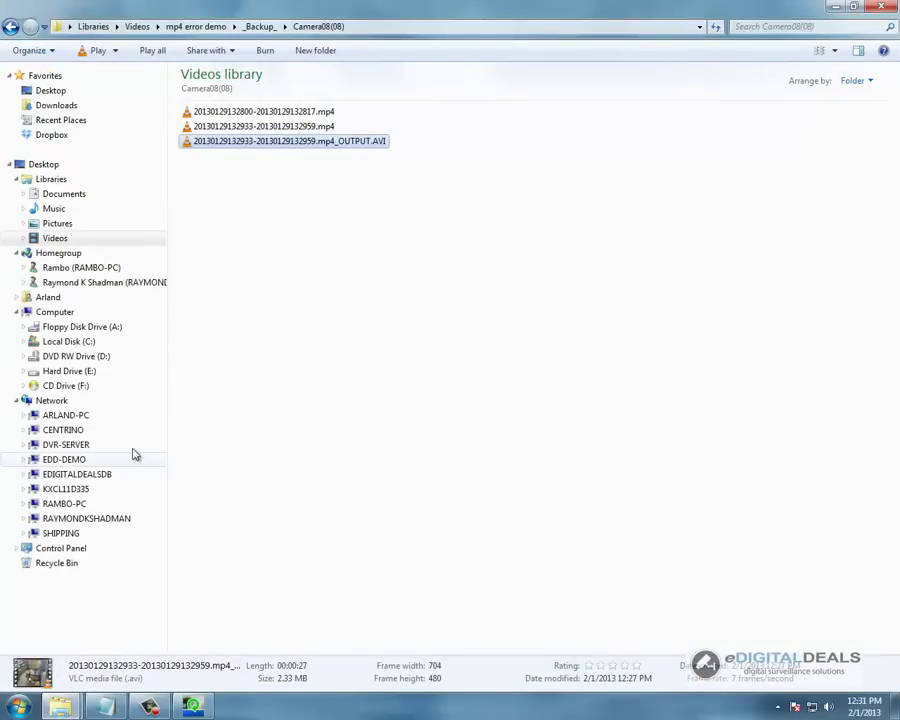
Go to the mp4 error demo folder in Explorer, play Camera08(08).wmv in VLC, and pause it.
click(10, 27)
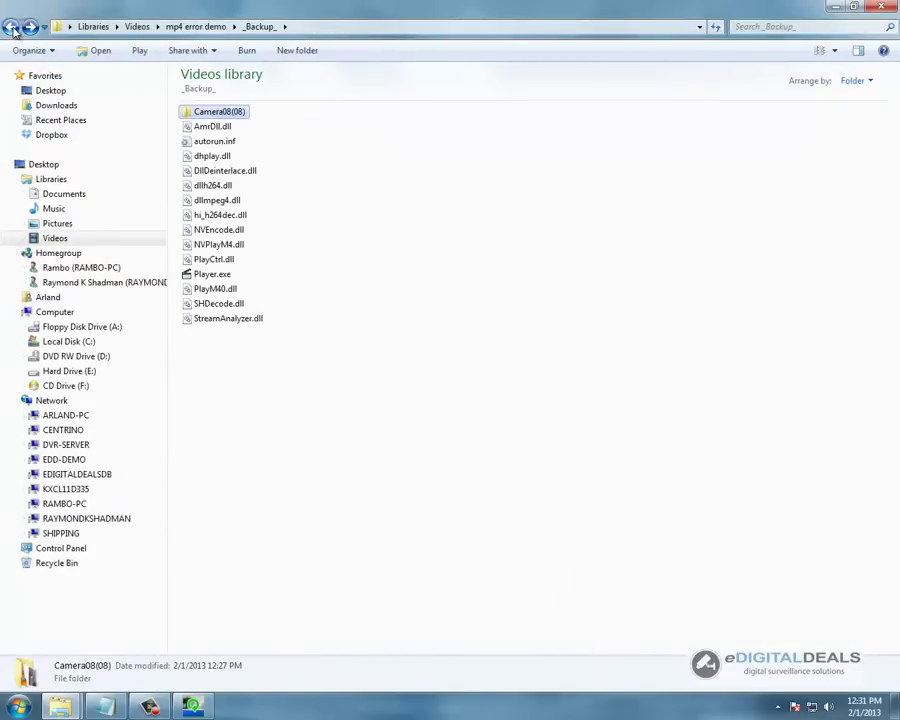
click(10, 27)
click(262, 128)
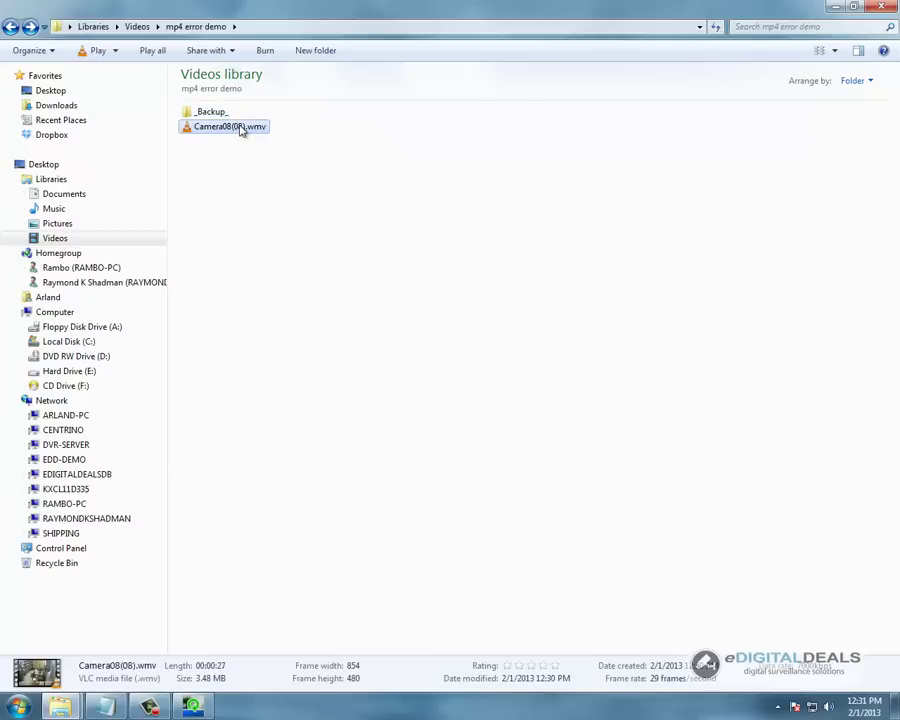
click(242, 128)
click(191, 155)
double_click(201, 131)
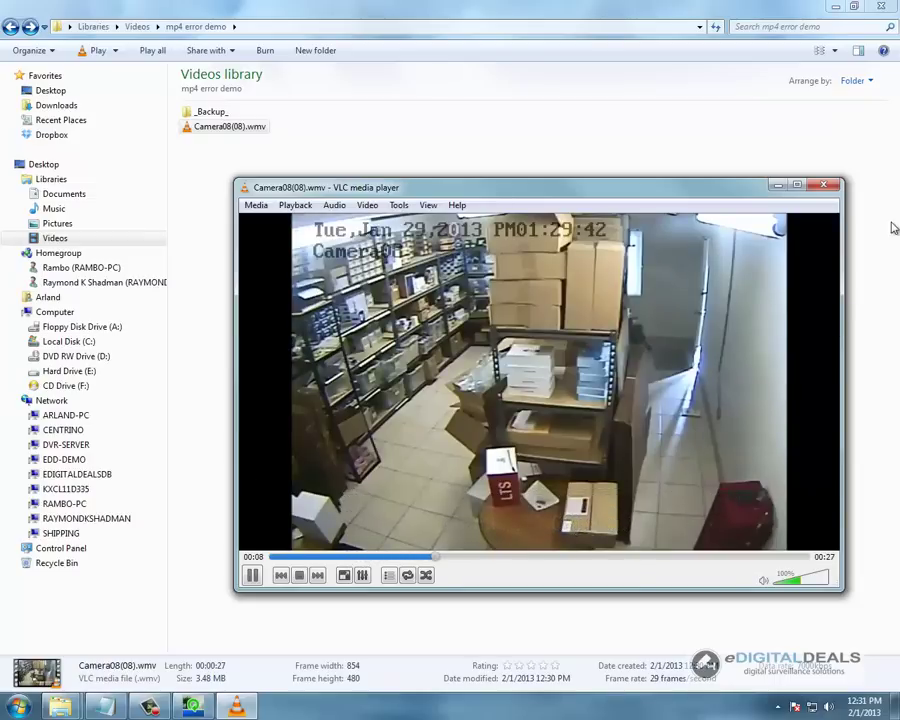
click(251, 576)
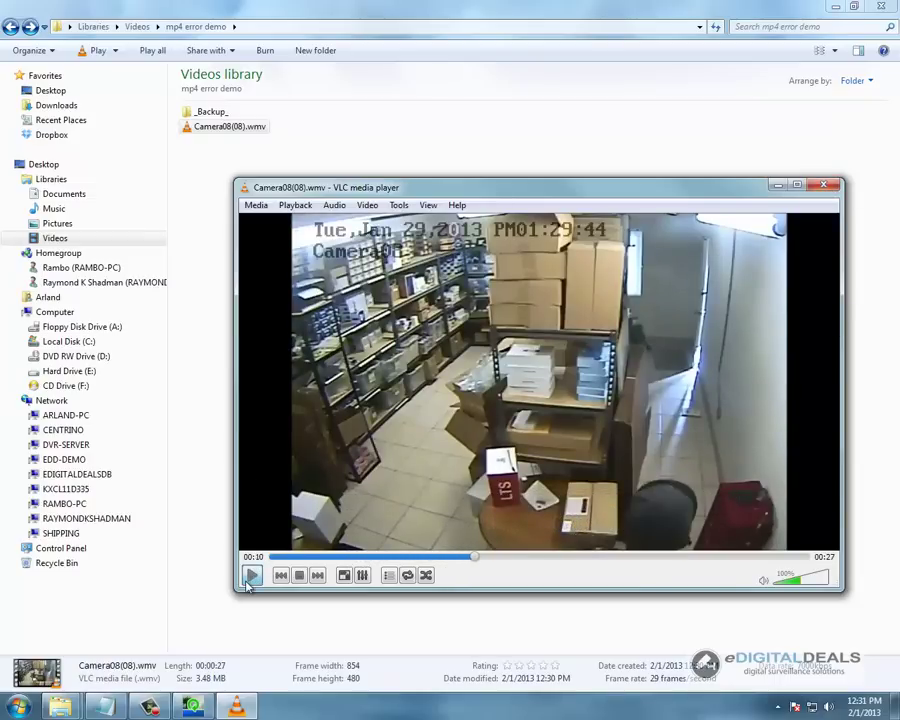
Set up a VLC Convert / Save job with Camera08(08).wmv from the mp4 error demo folder as the source.
click(256, 205)
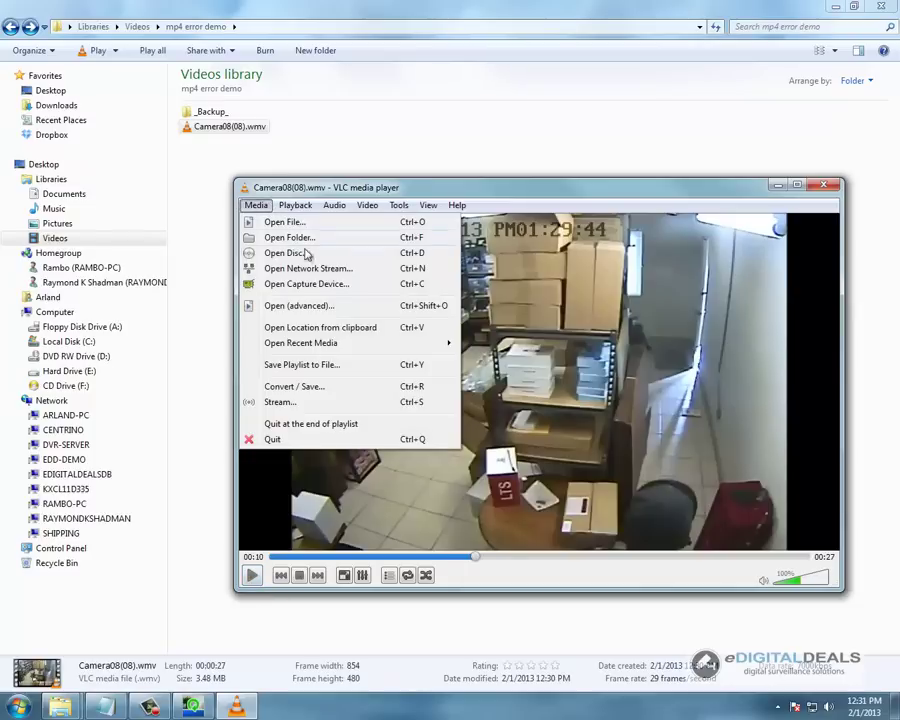
click(336, 388)
click(672, 322)
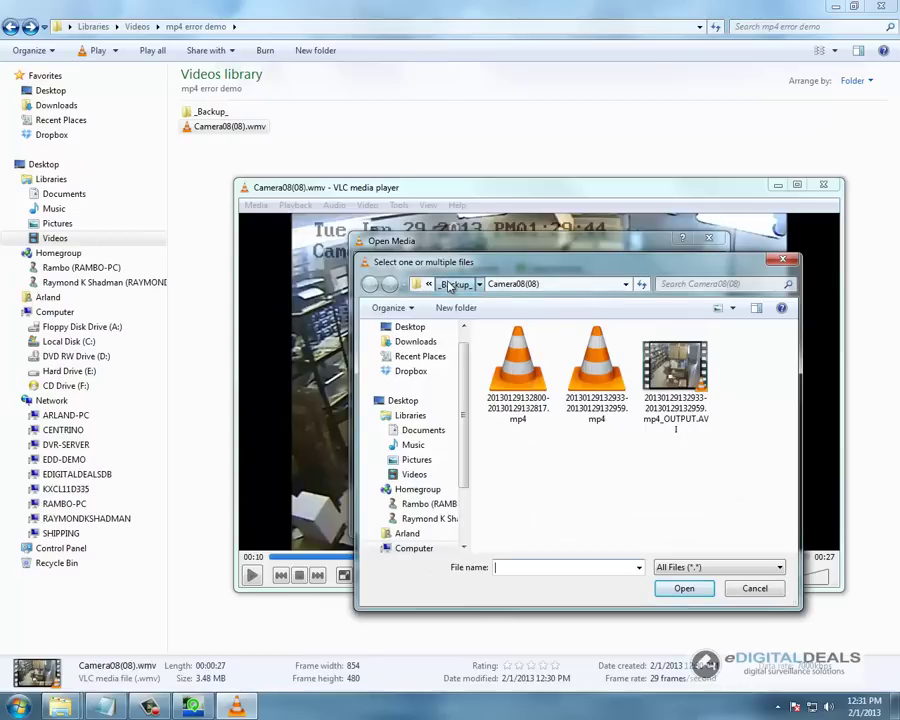
click(456, 284)
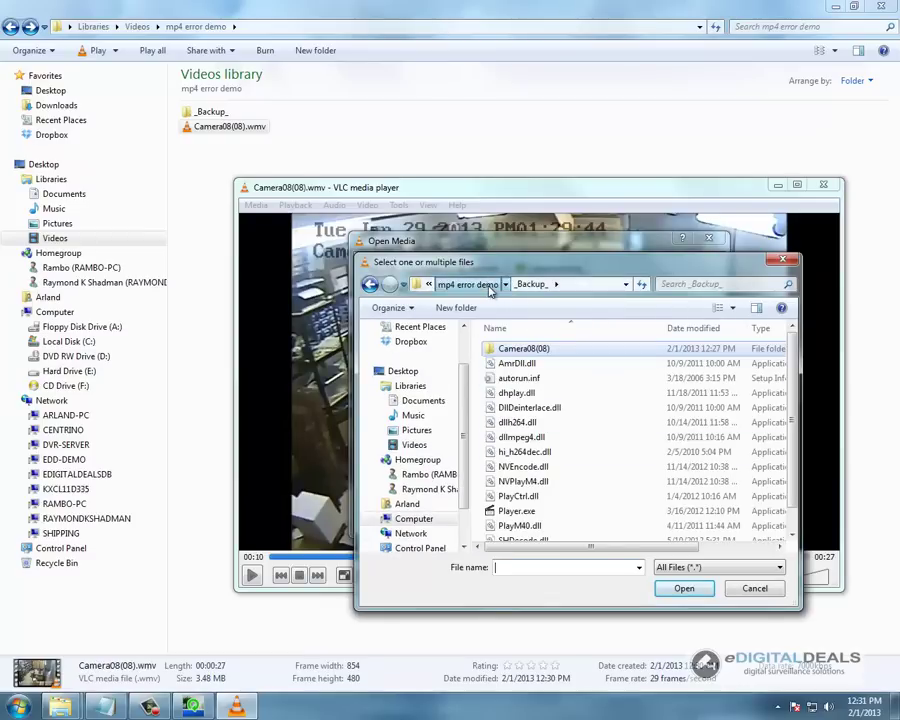
click(470, 285)
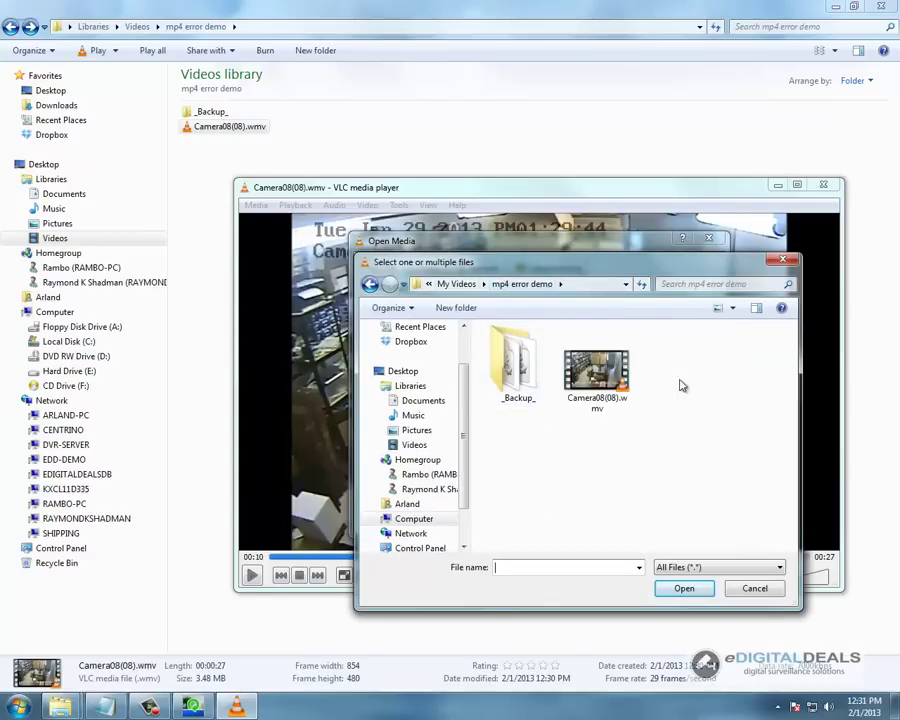
double_click(595, 375)
click(653, 518)
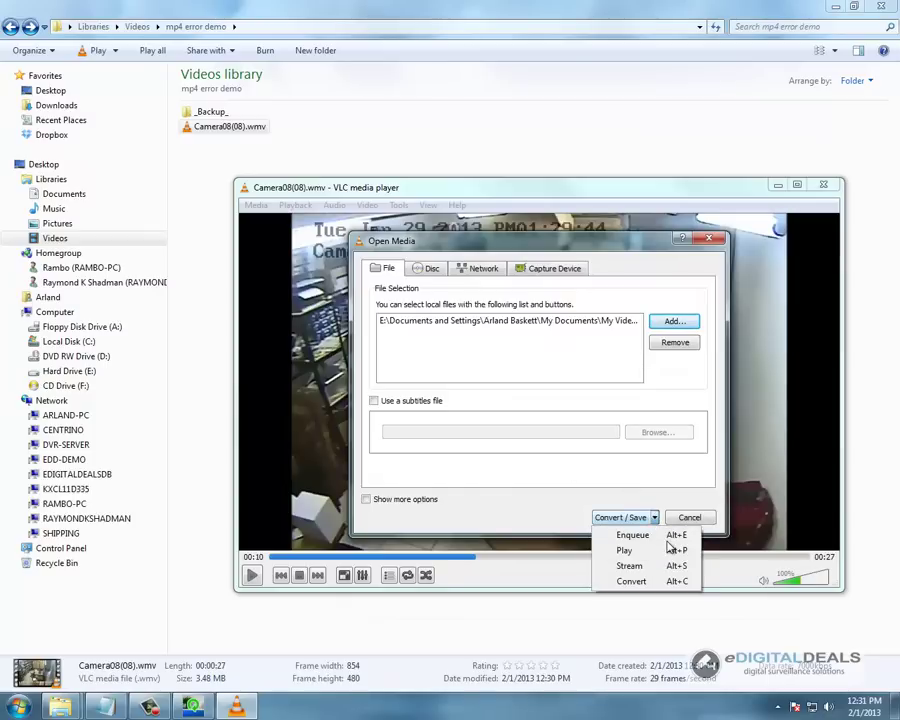
click(670, 582)
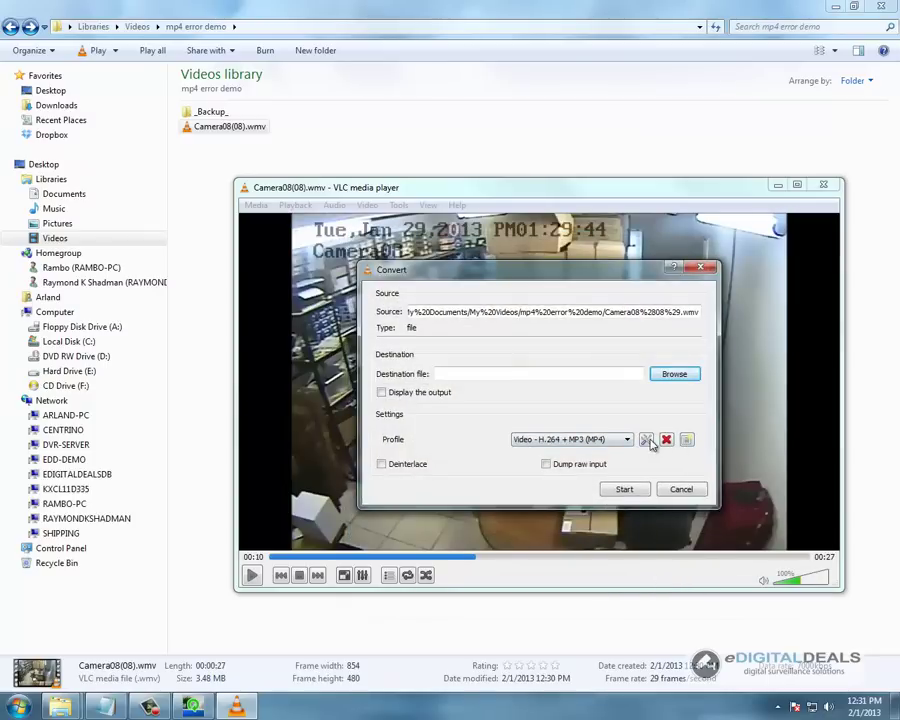
Set the conversion's destination file to Camera08(08).mp4 in the mp4 error demo folder.
click(674, 373)
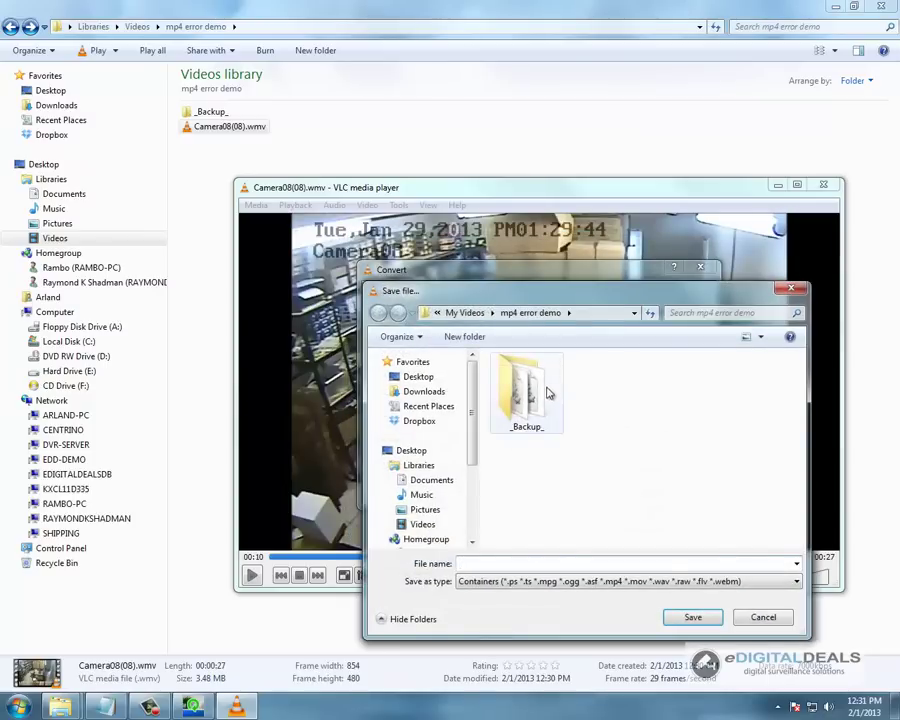
text(Ca)
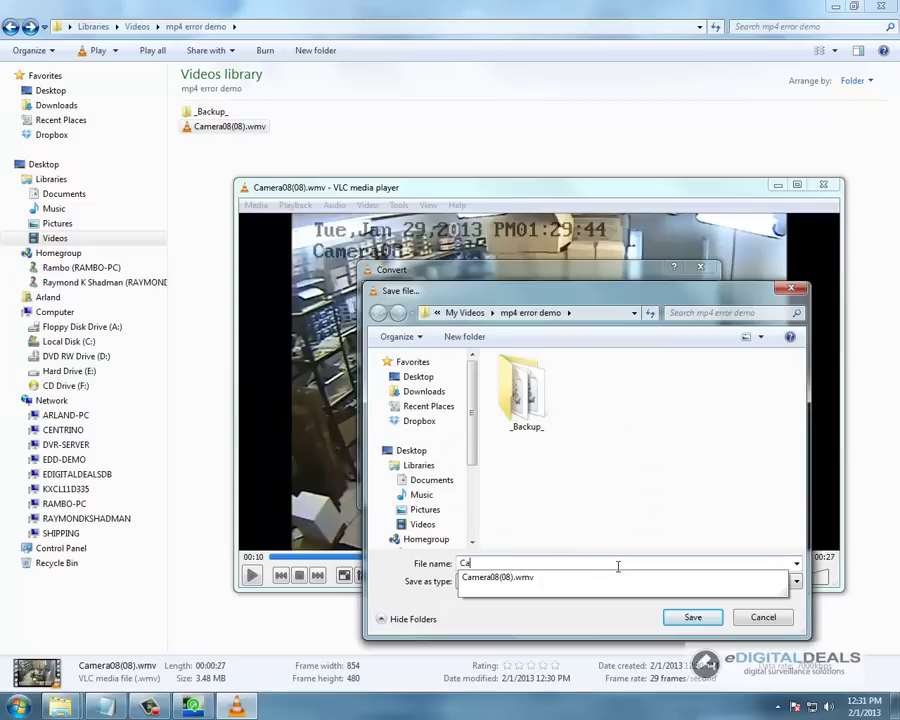
text(mera08(08).wm)
text(mp)
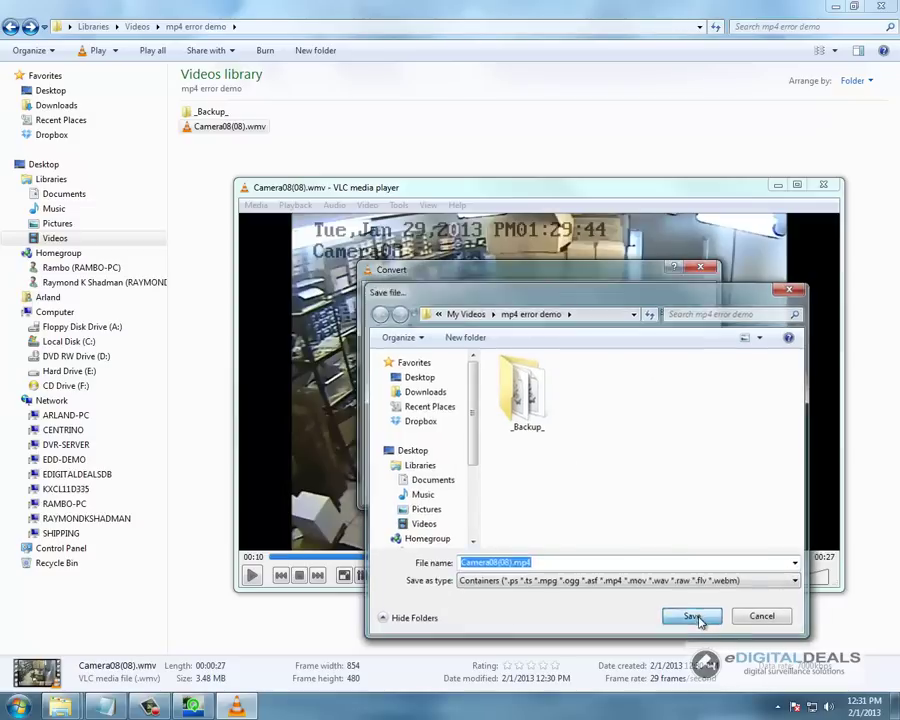
click(699, 618)
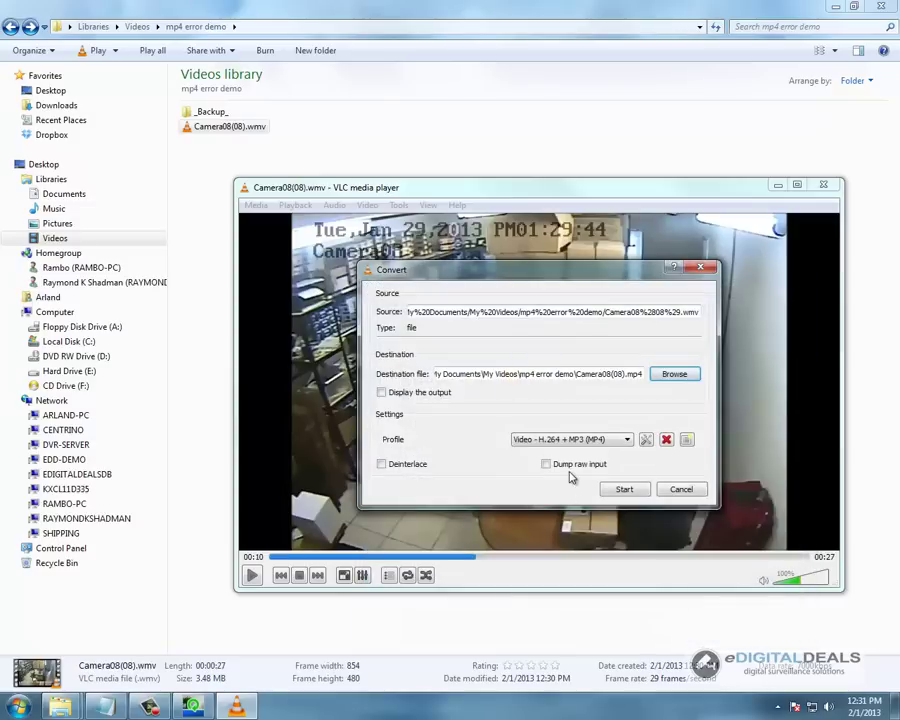
Review the audio and video codec settings of the Video - H.264 + MP3 (MP4) profile and save the profile.
click(645, 439)
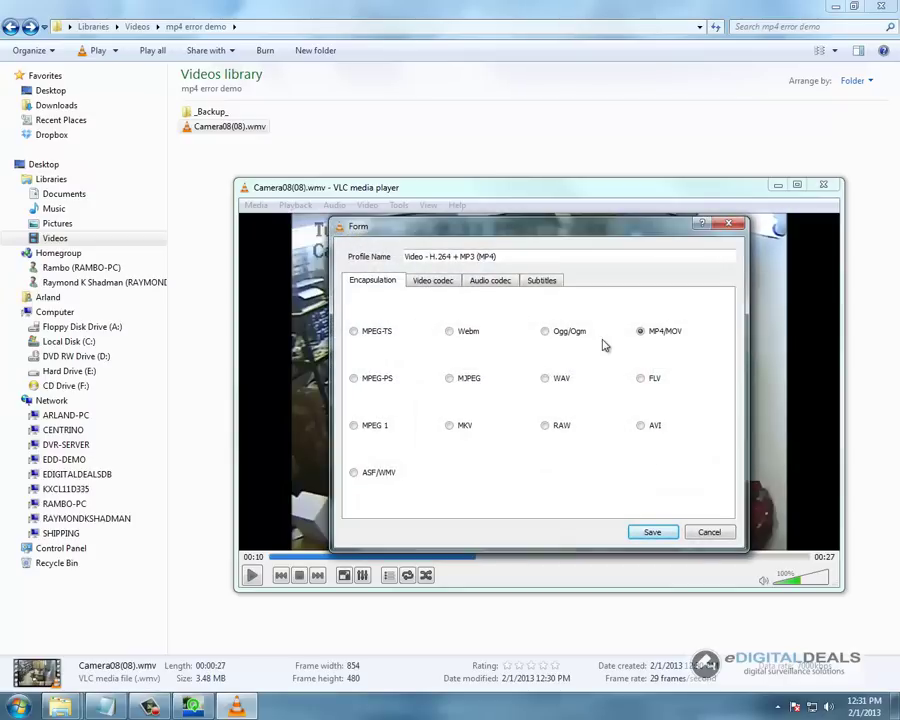
click(495, 282)
click(433, 280)
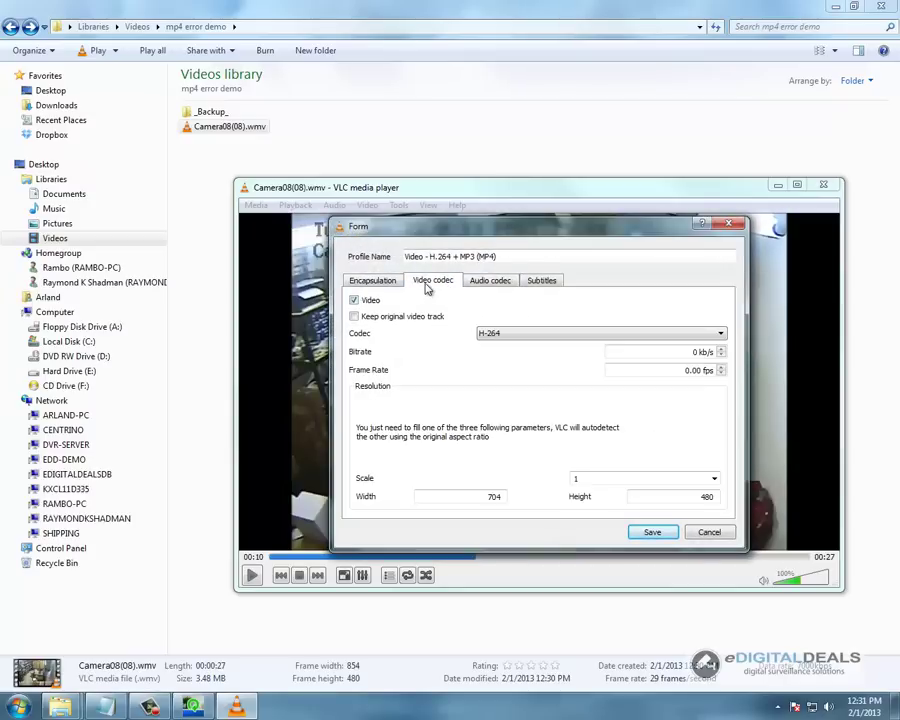
click(648, 534)
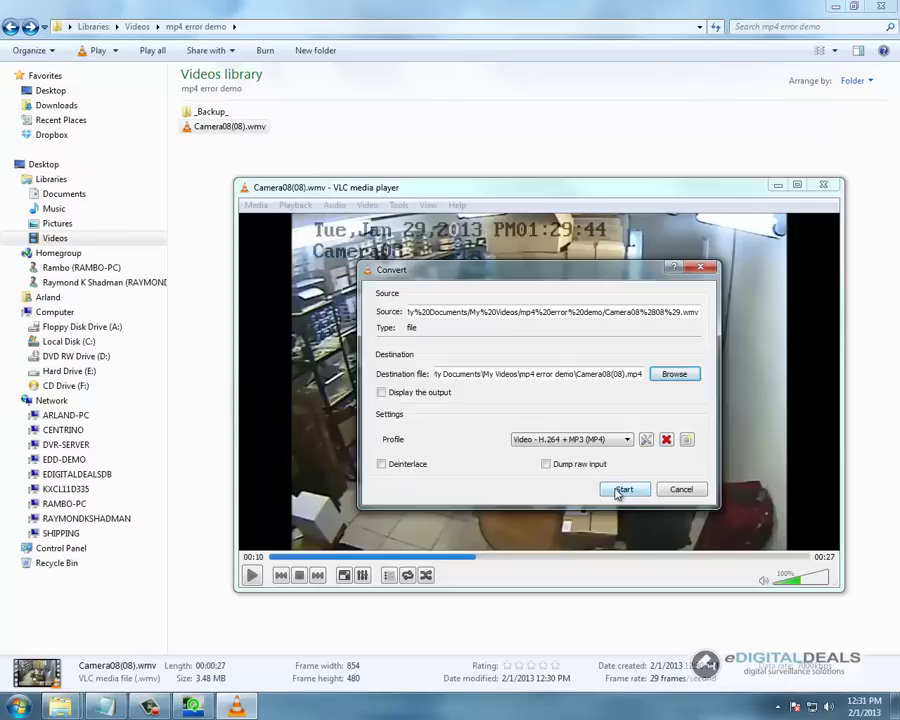
Run the MP4 conversion, check the resulting Camera08(08).mp4 by playing it in VLC, and close the player.
click(623, 489)
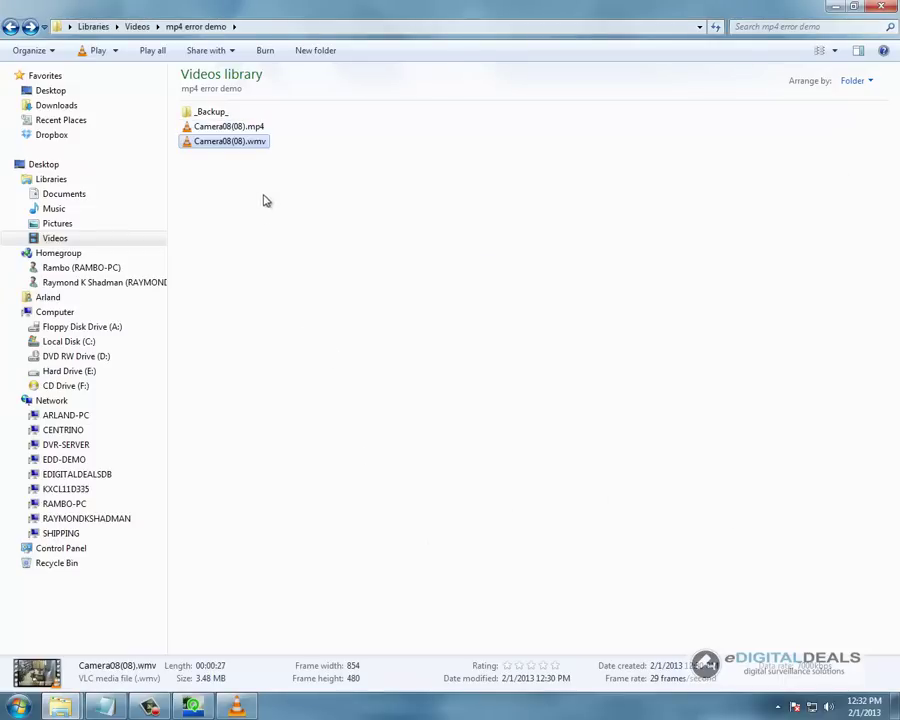
click(243, 128)
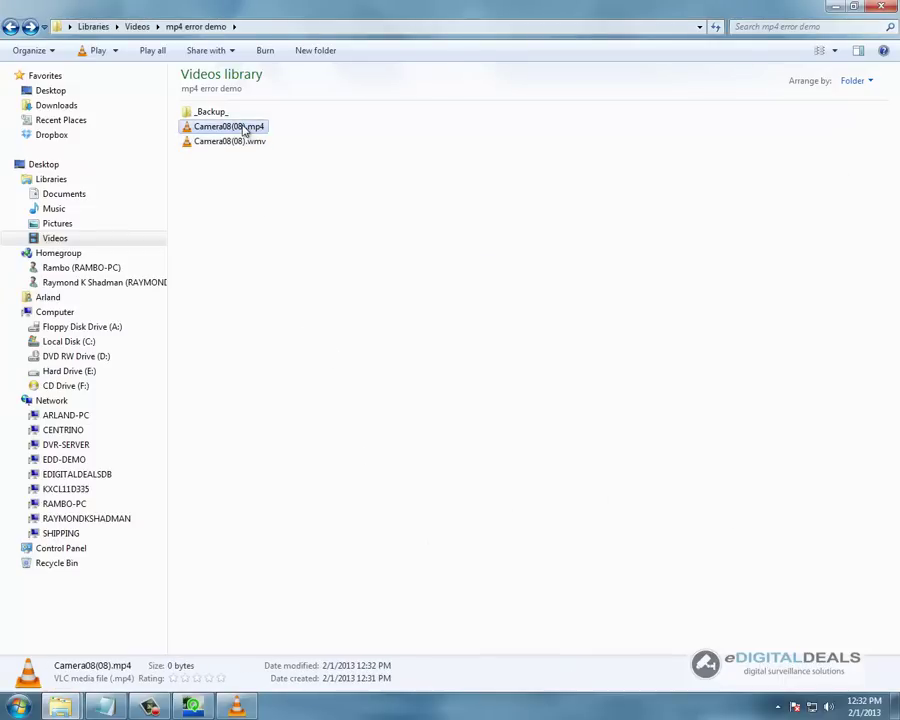
double_click(243, 133)
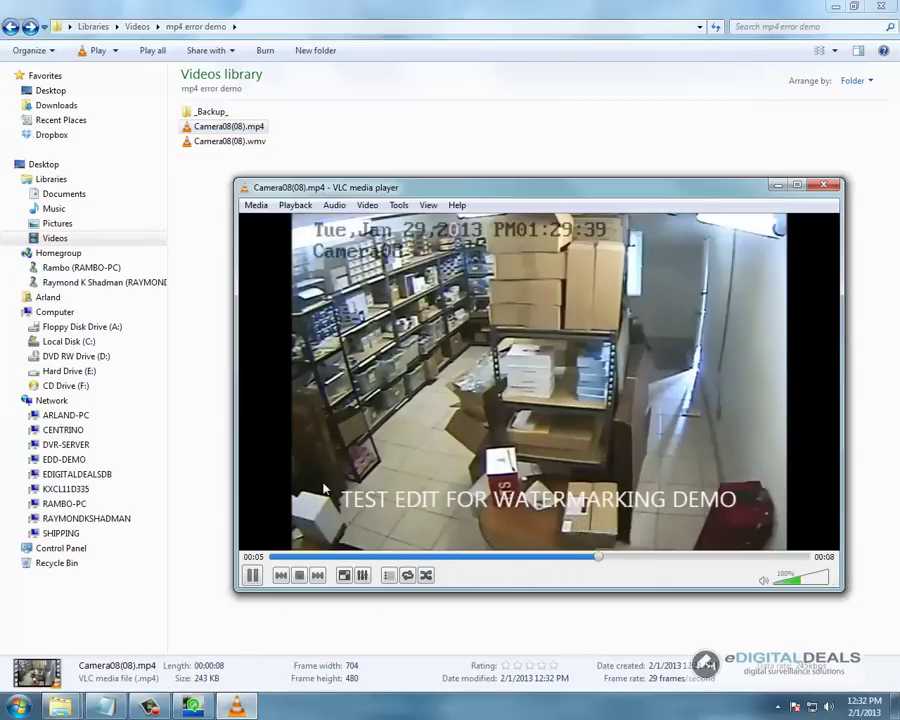
click(251, 575)
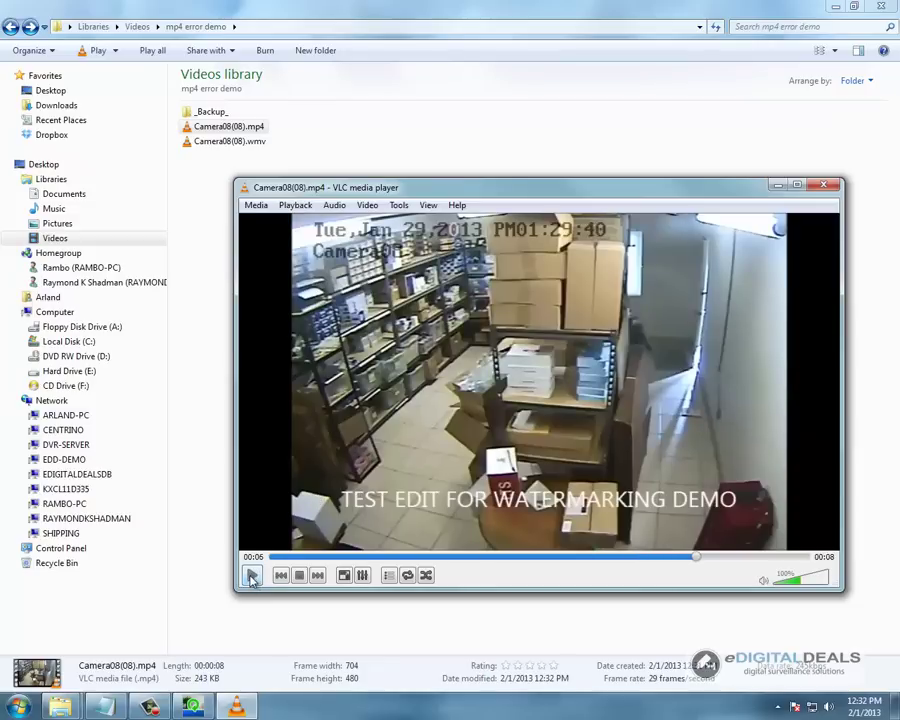
key(alt+F4)
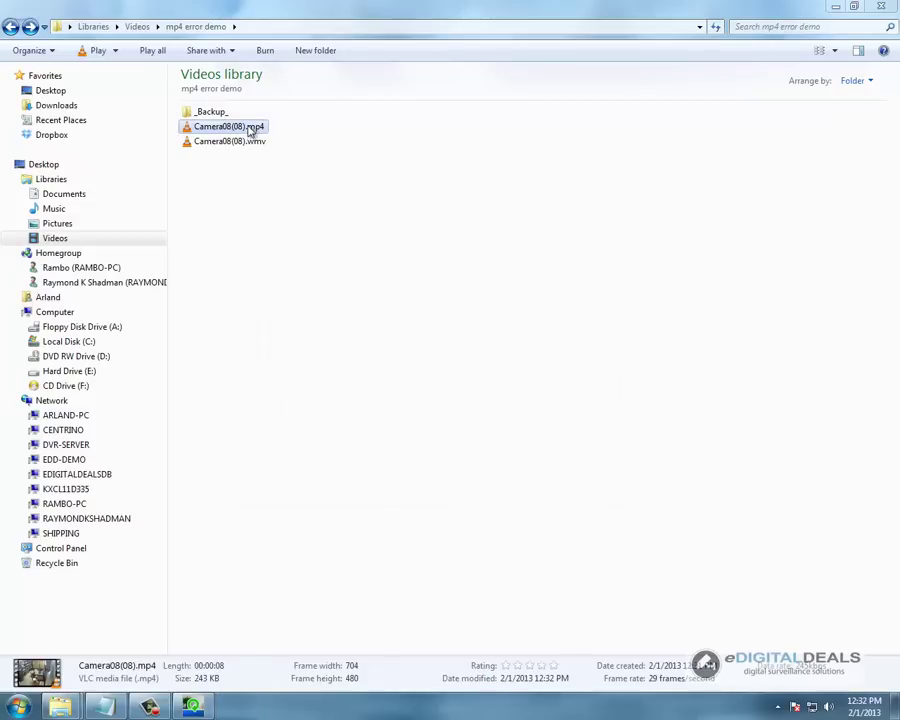
Move Camera08(08).mp4 from the mp4 error demo folder into its _Backup_ subfolder.
click(250, 134)
right_click(250, 134)
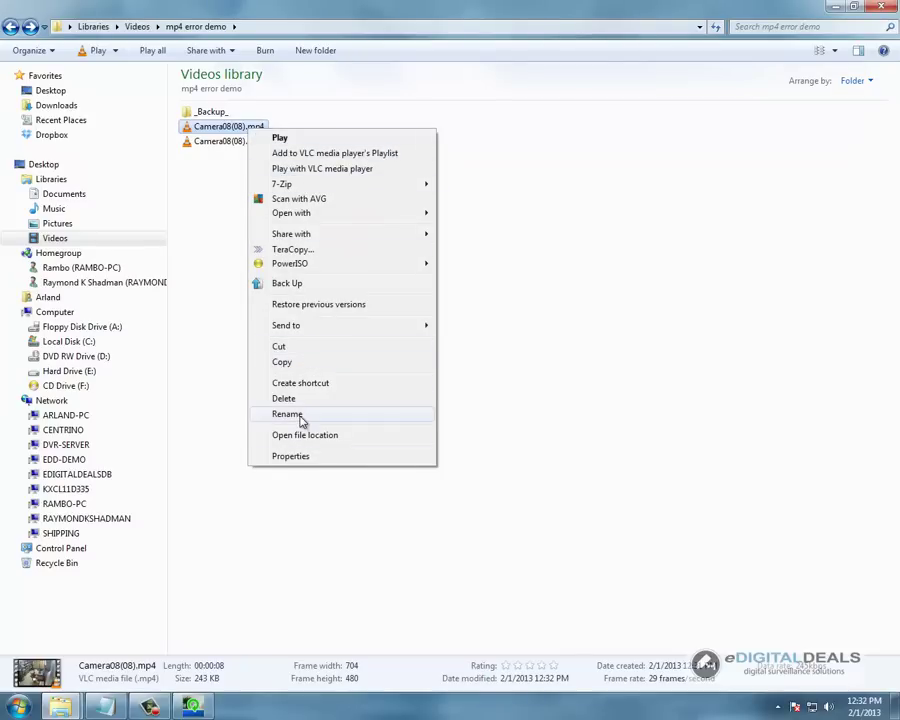
click(279, 346)
double_click(187, 110)
right_click(350, 334)
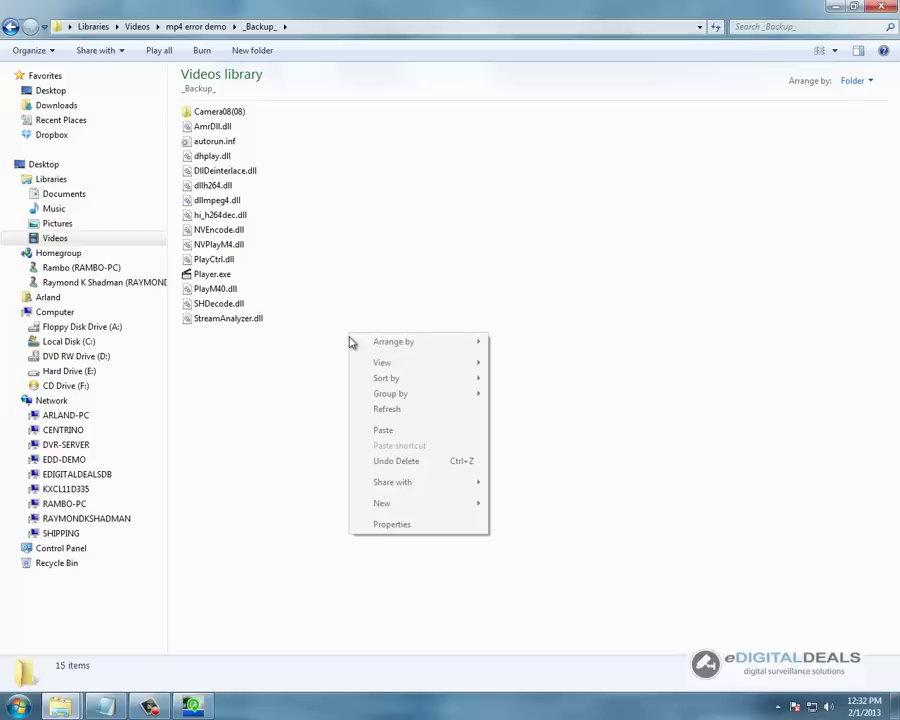
click(394, 432)
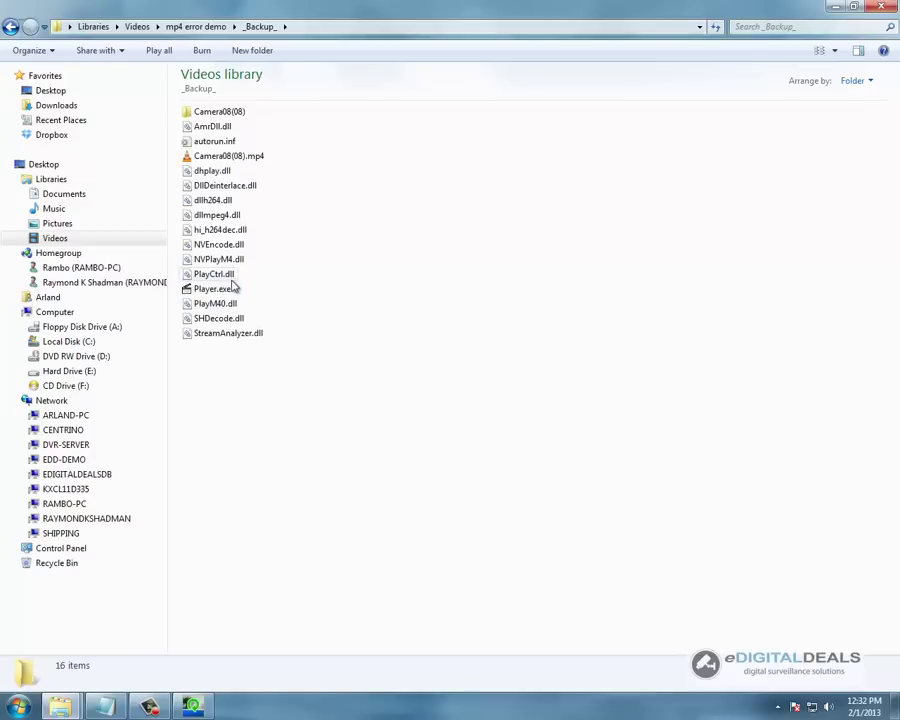
Launch Player.exe from the _Backup_ folder and try to play the converted Camera08(08).mp4 in it.
click(226, 290)
double_click(226, 290)
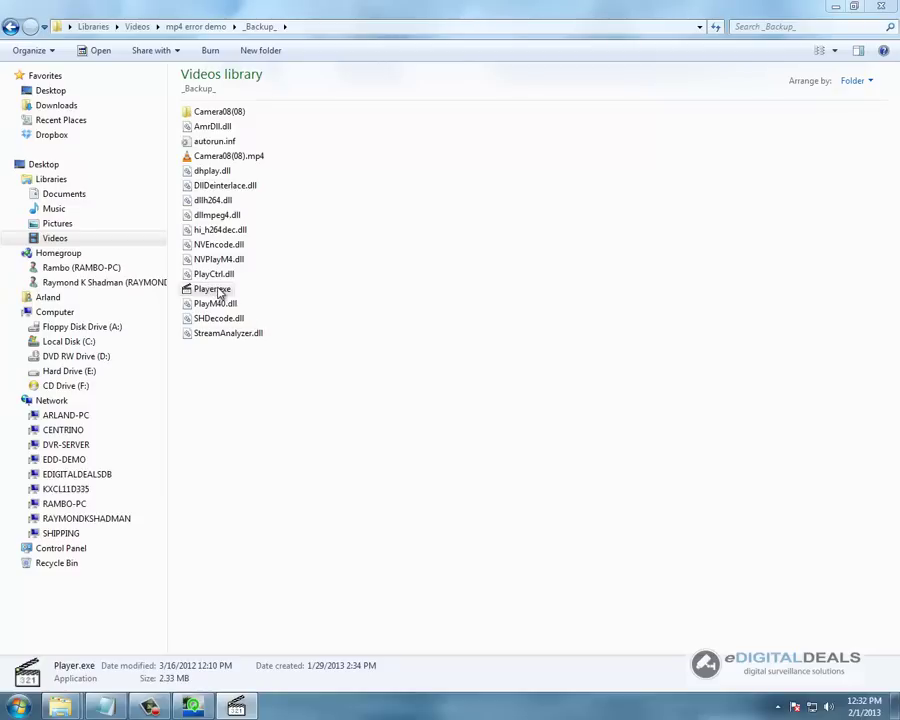
click(236, 707)
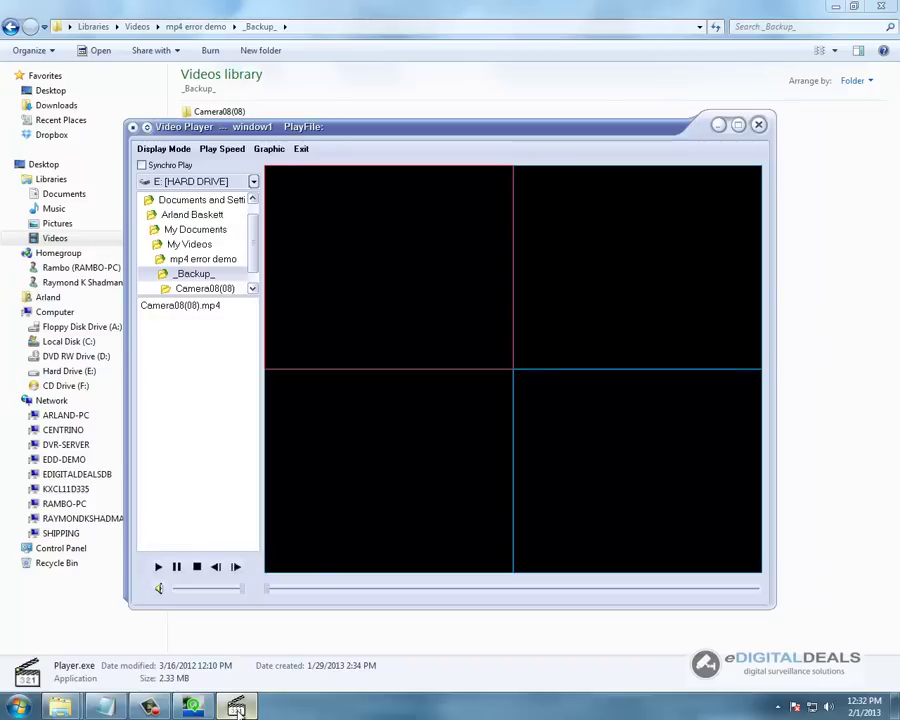
click(196, 307)
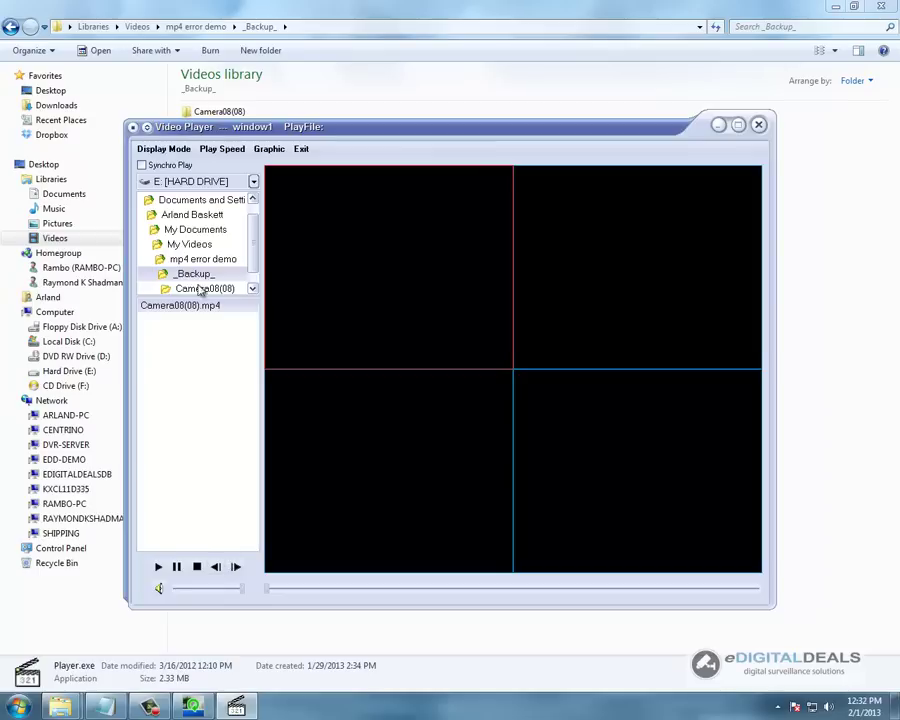
double_click(205, 308)
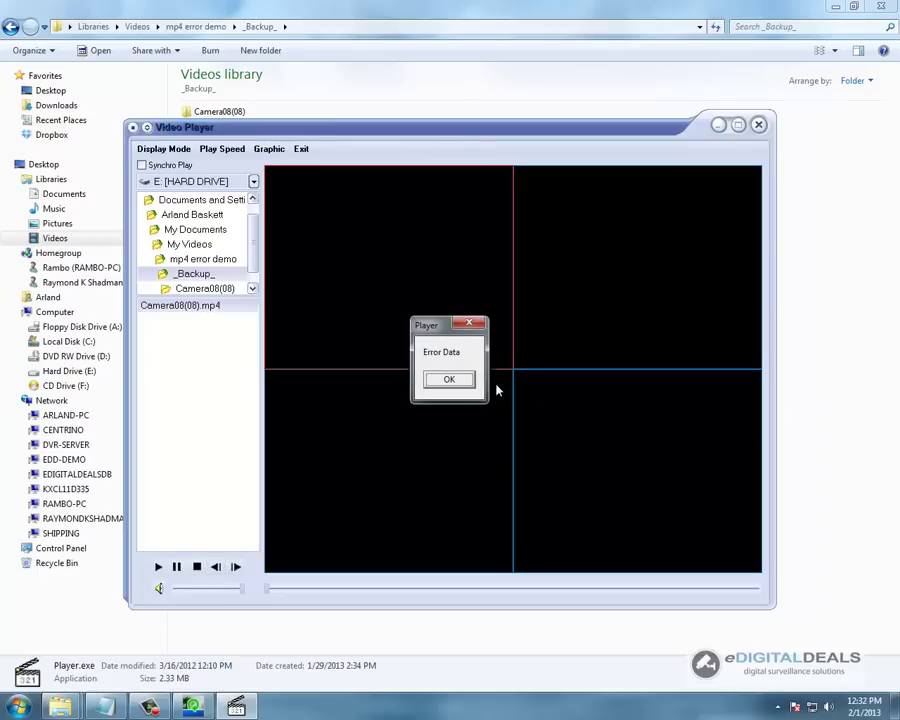
click(463, 384)
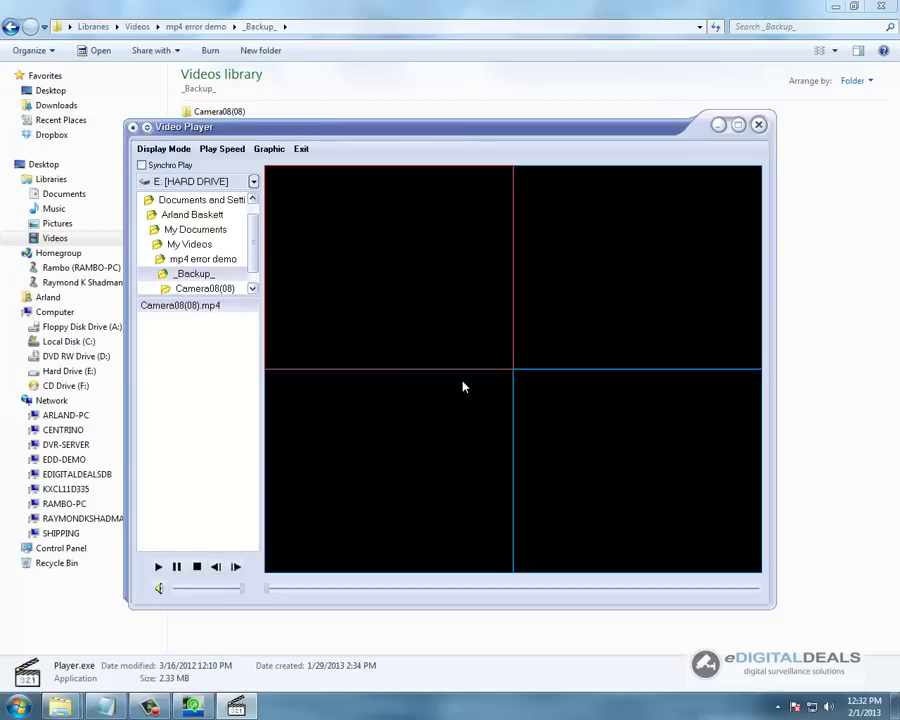